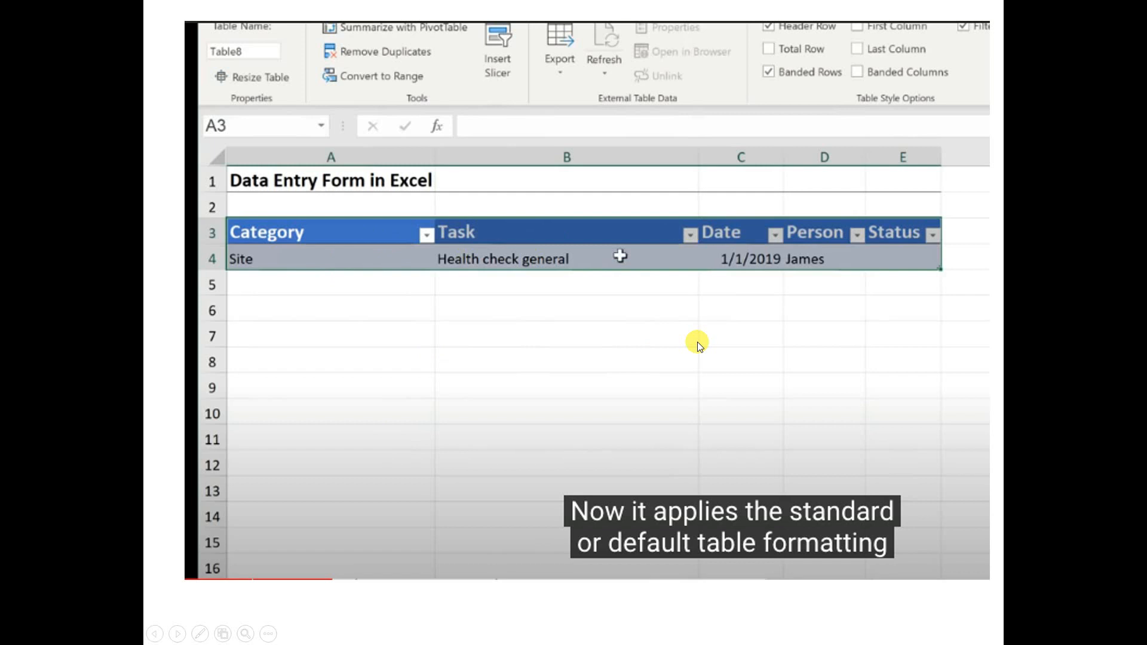
click(829, 341)
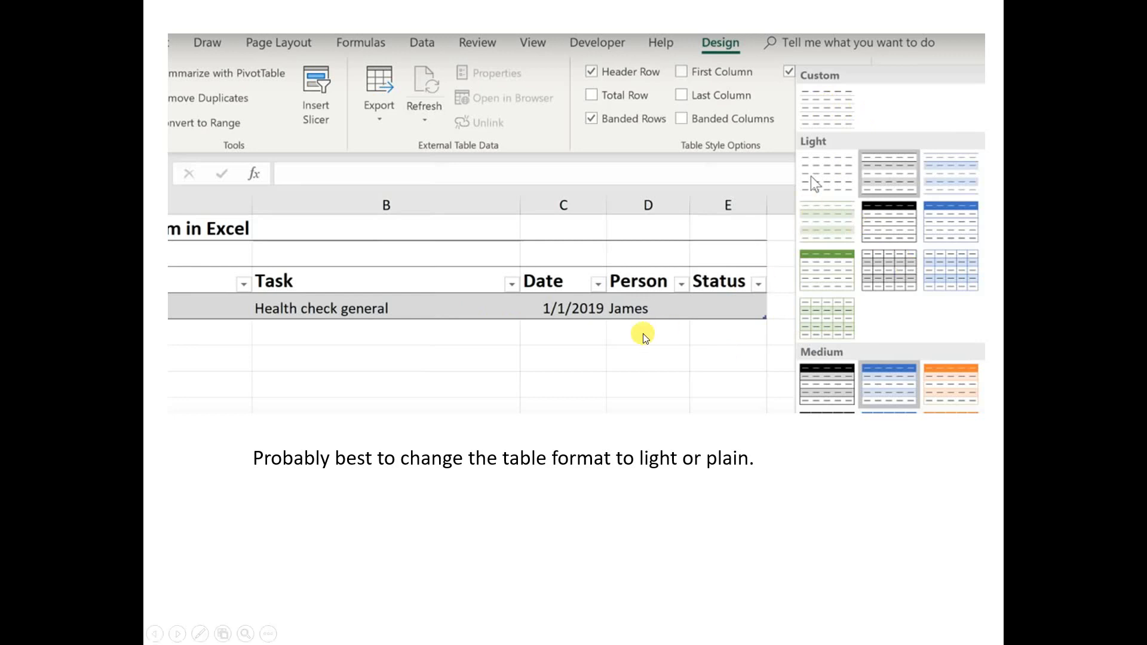
click(811, 459)
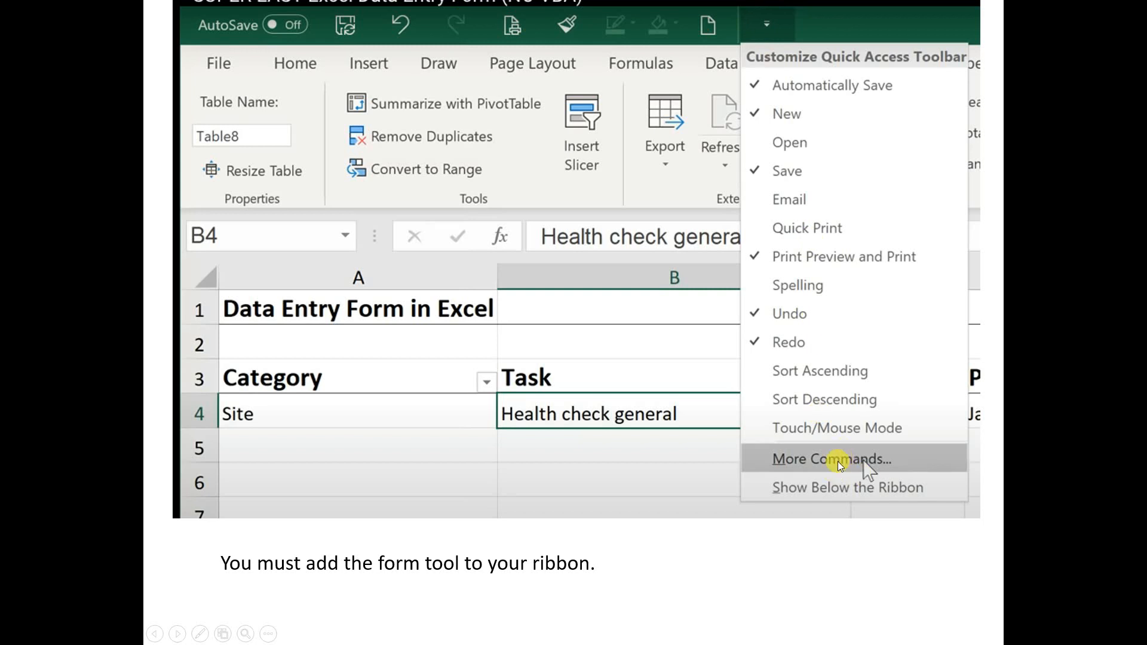
click(838, 465)
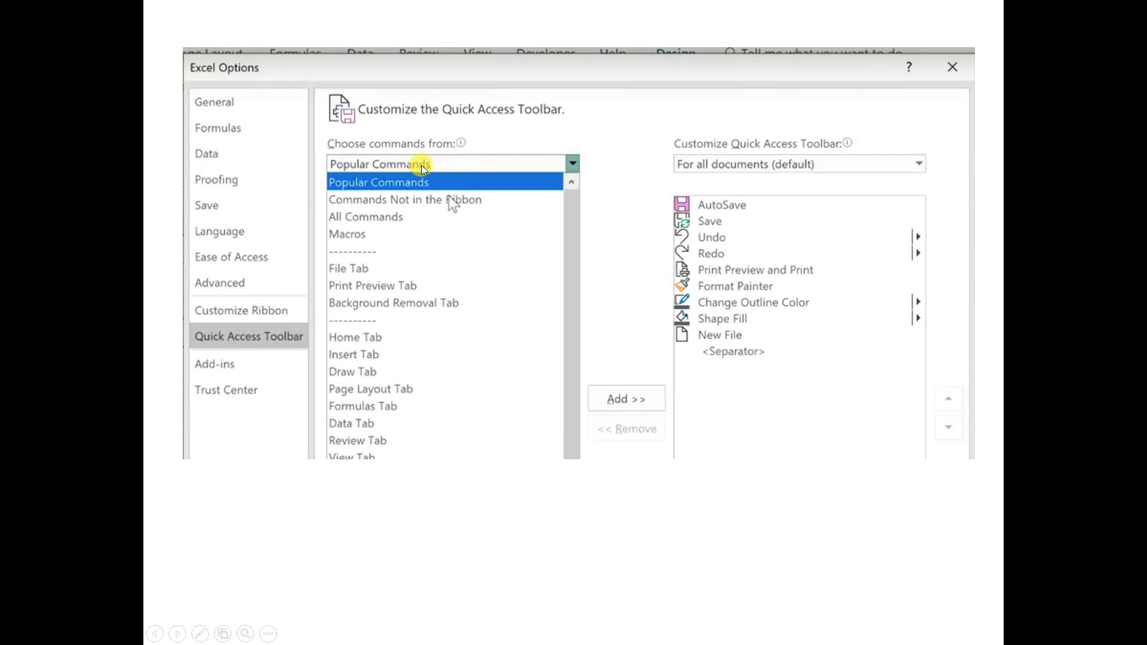
click(576, 165)
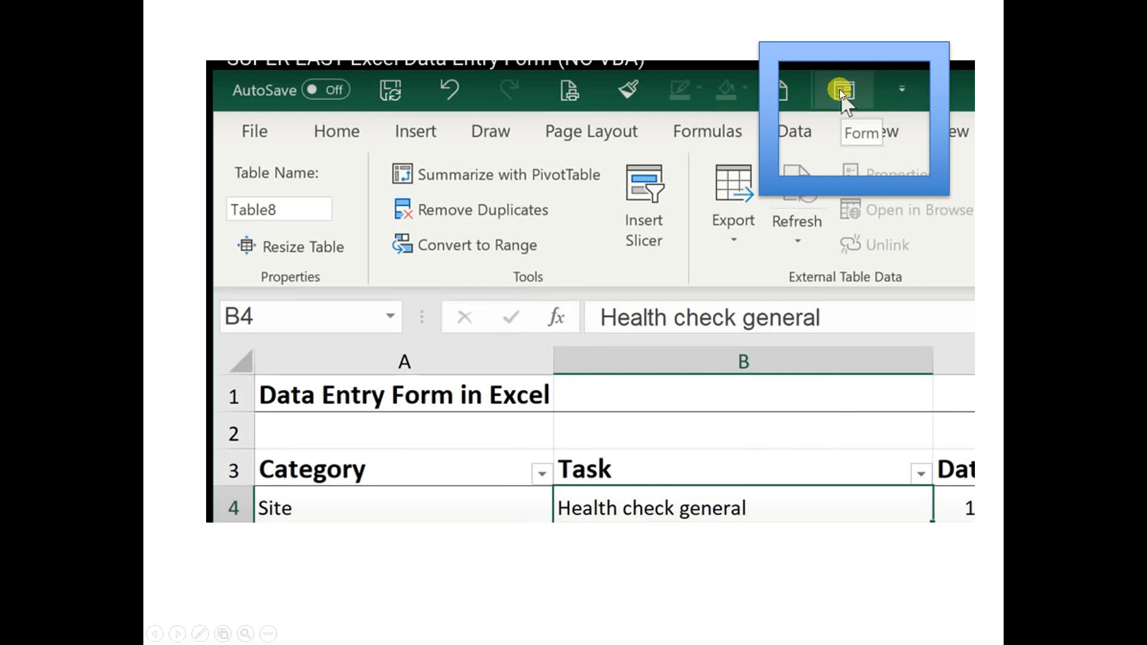
click(840, 90)
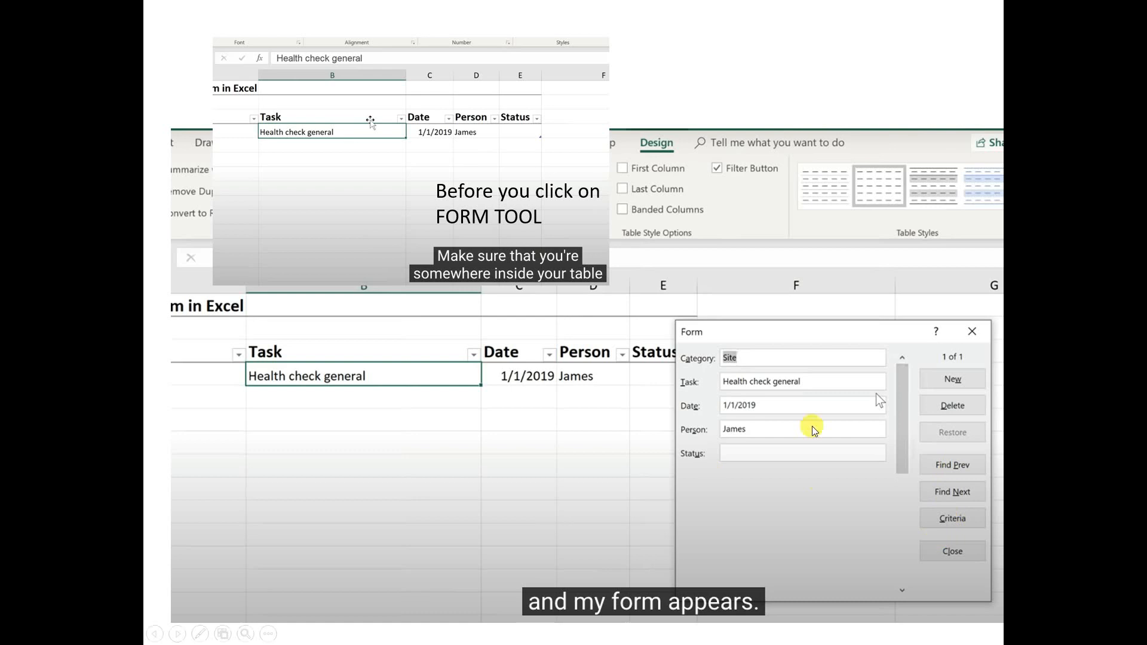
click(956, 551)
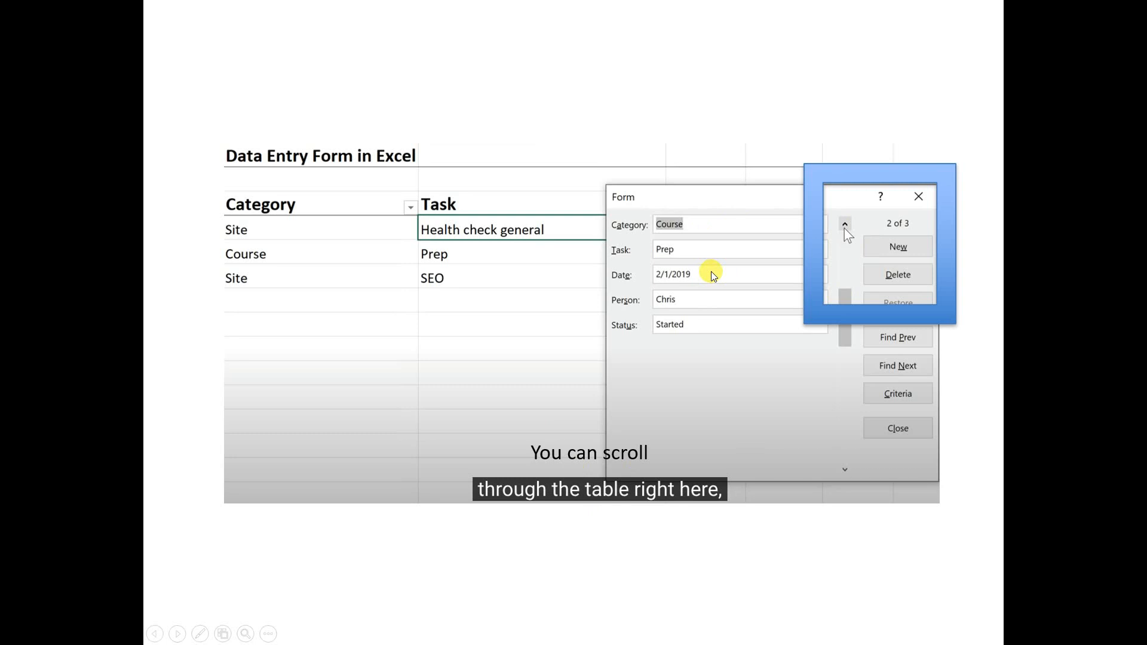
click(729, 400)
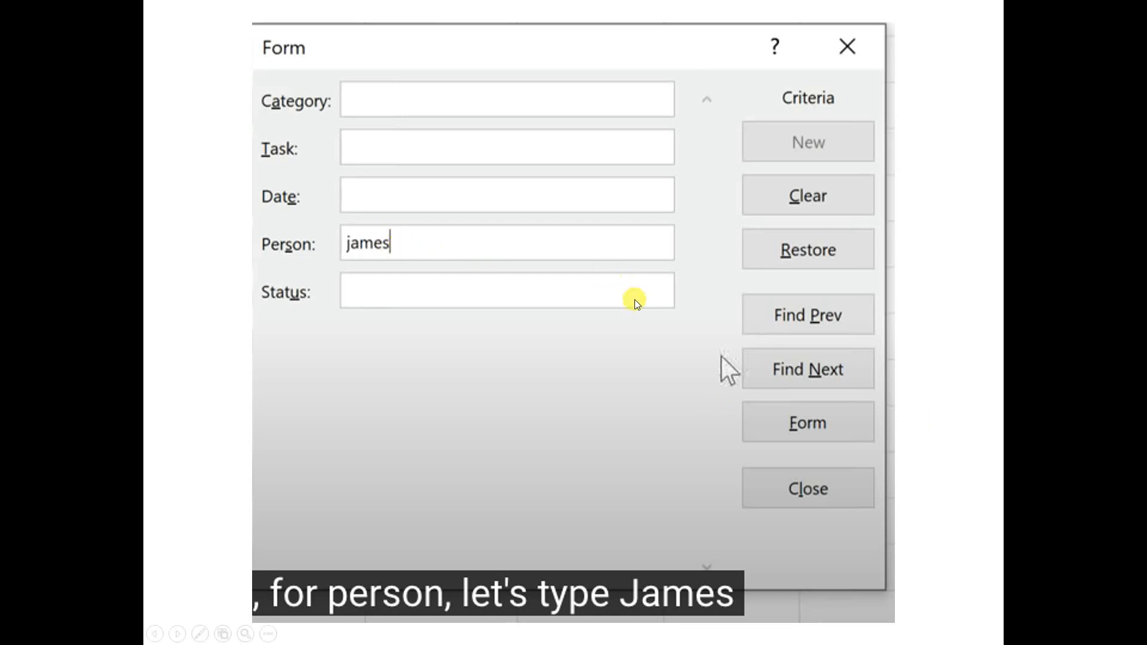
click(609, 285)
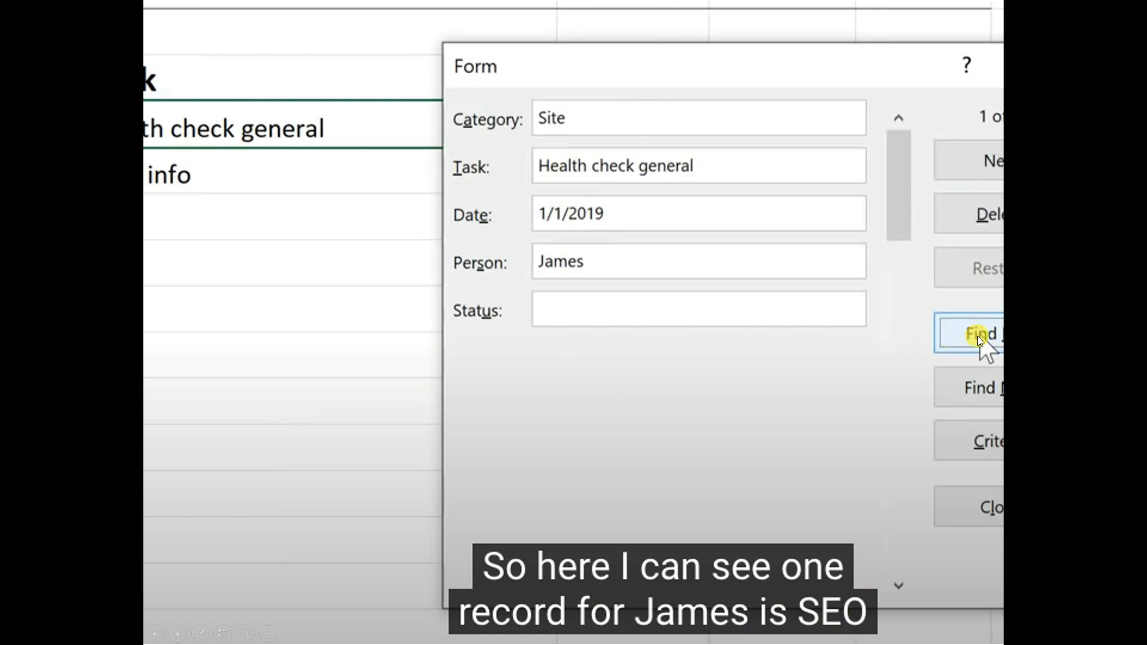
click(971, 335)
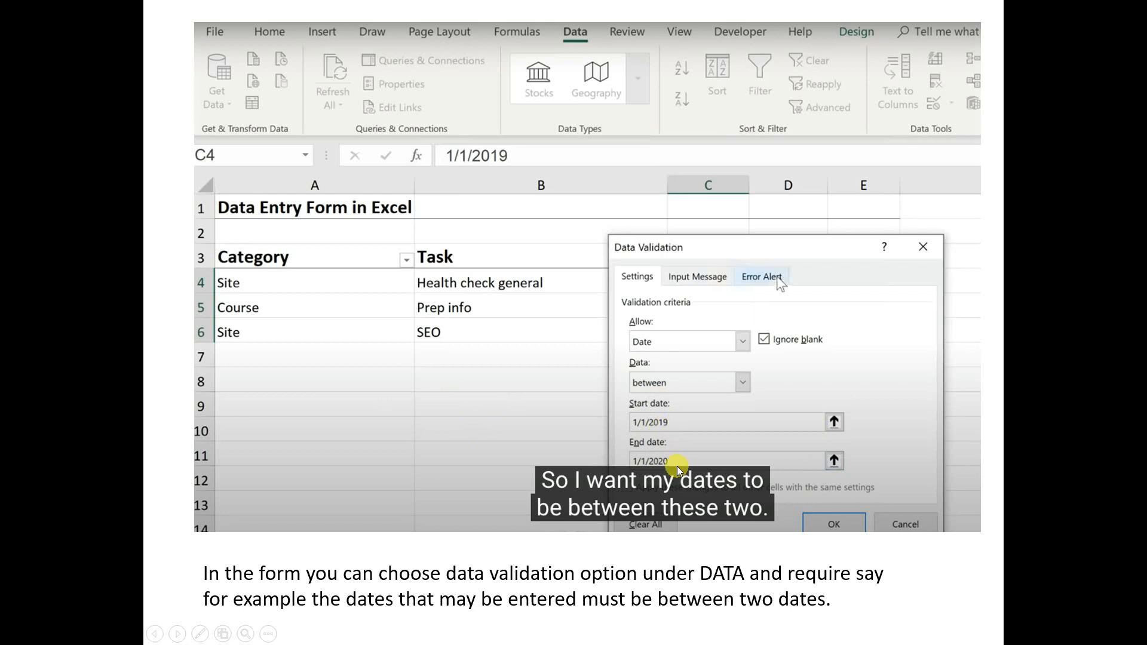
click(680, 432)
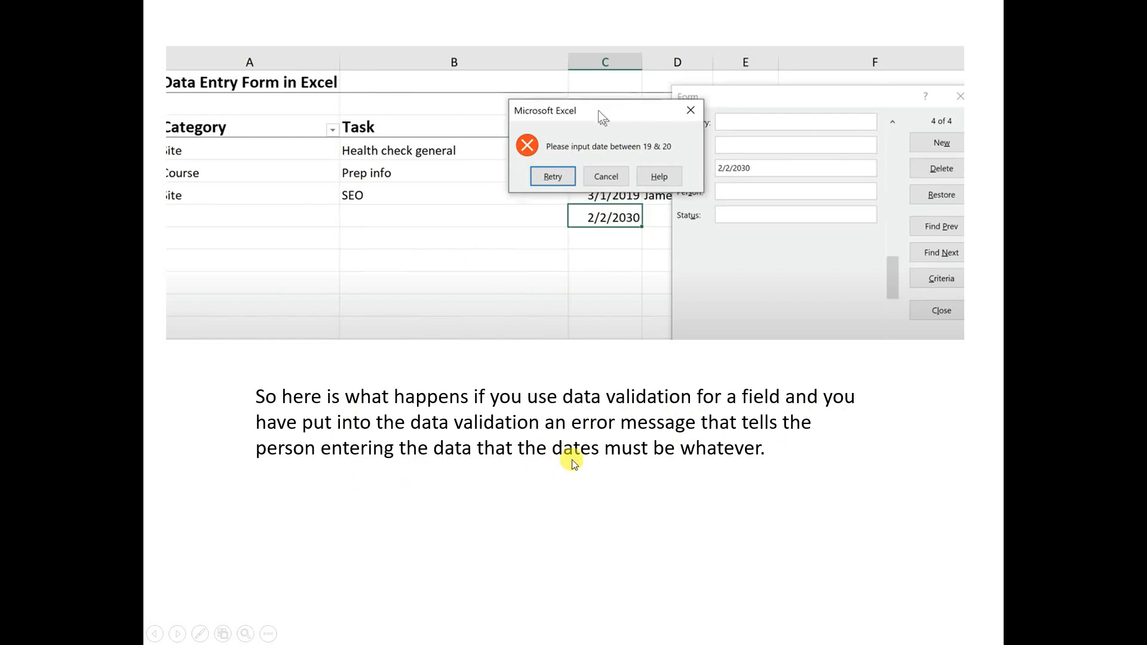
click(832, 447)
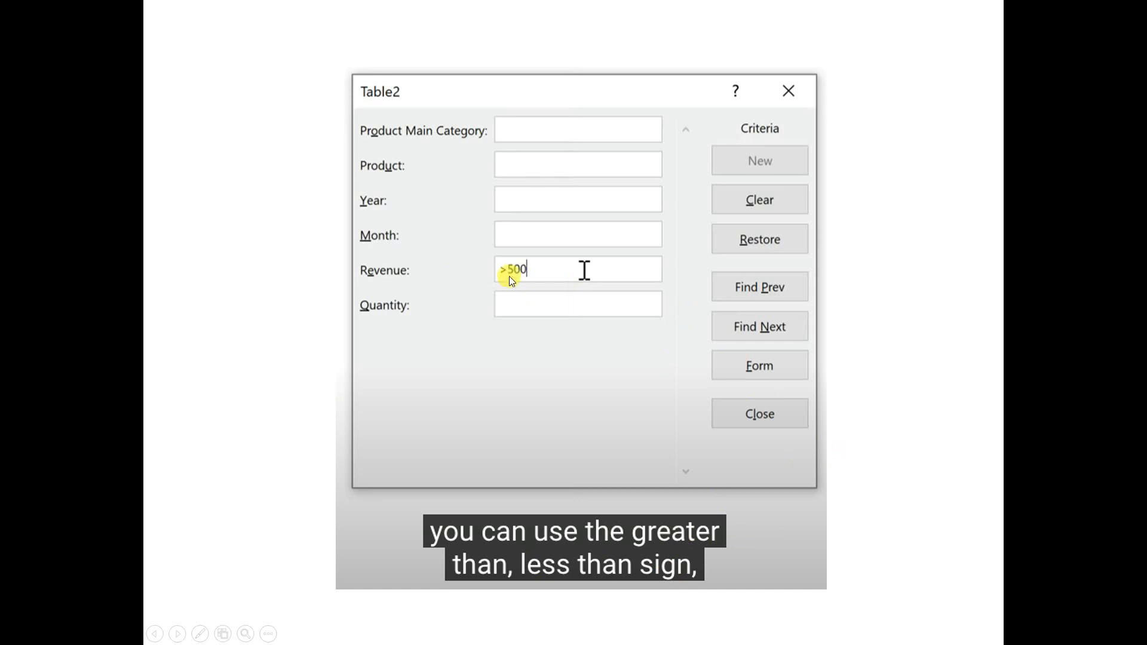
click(540, 271)
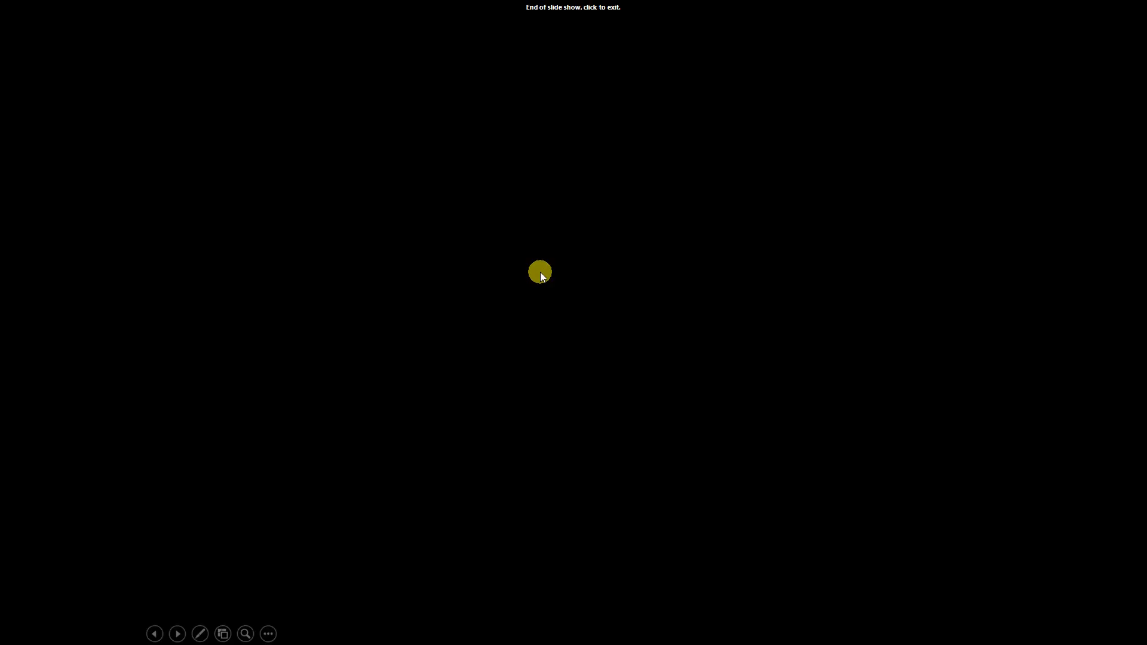
Step: Exit the slide show, switch to the session4.xlsx workbook in Excel and follow its Excel Form Example Sheet link
click(540, 274)
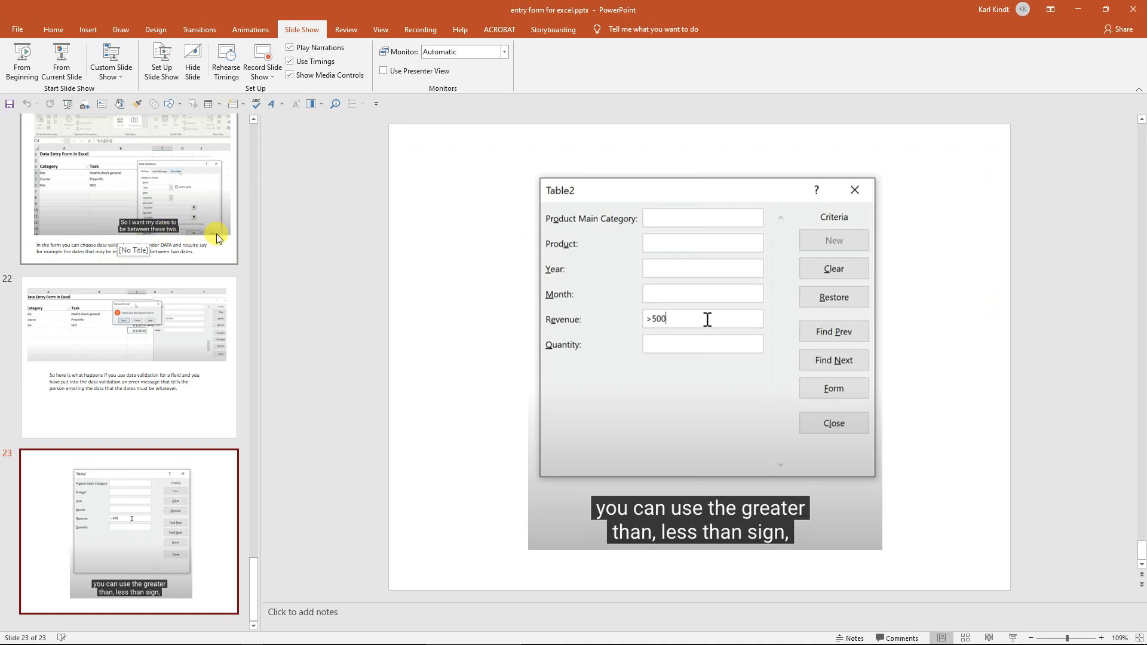
click(1074, 11)
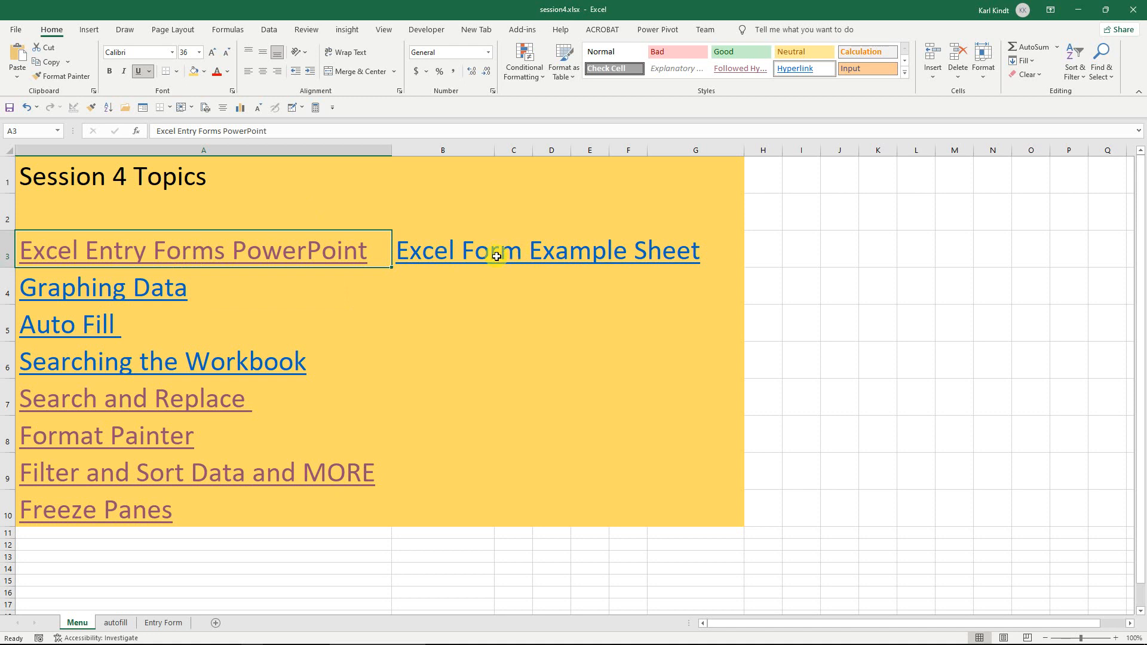
click(413, 254)
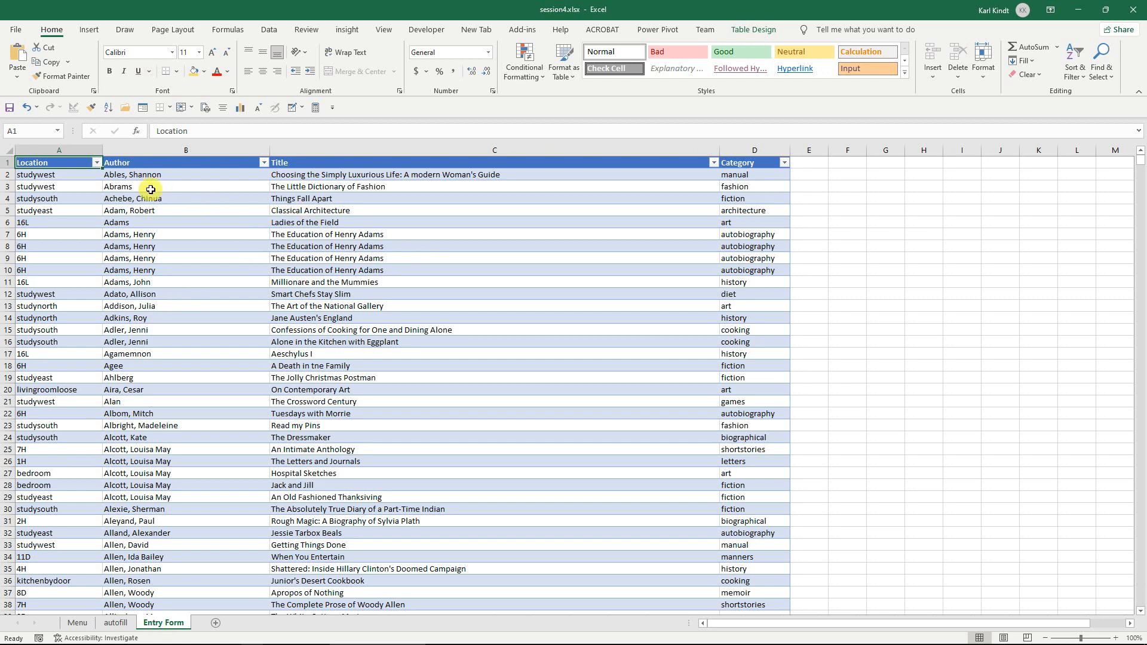
Step: Make cell B3 in the Author column the active cell inside the book table
click(197, 184)
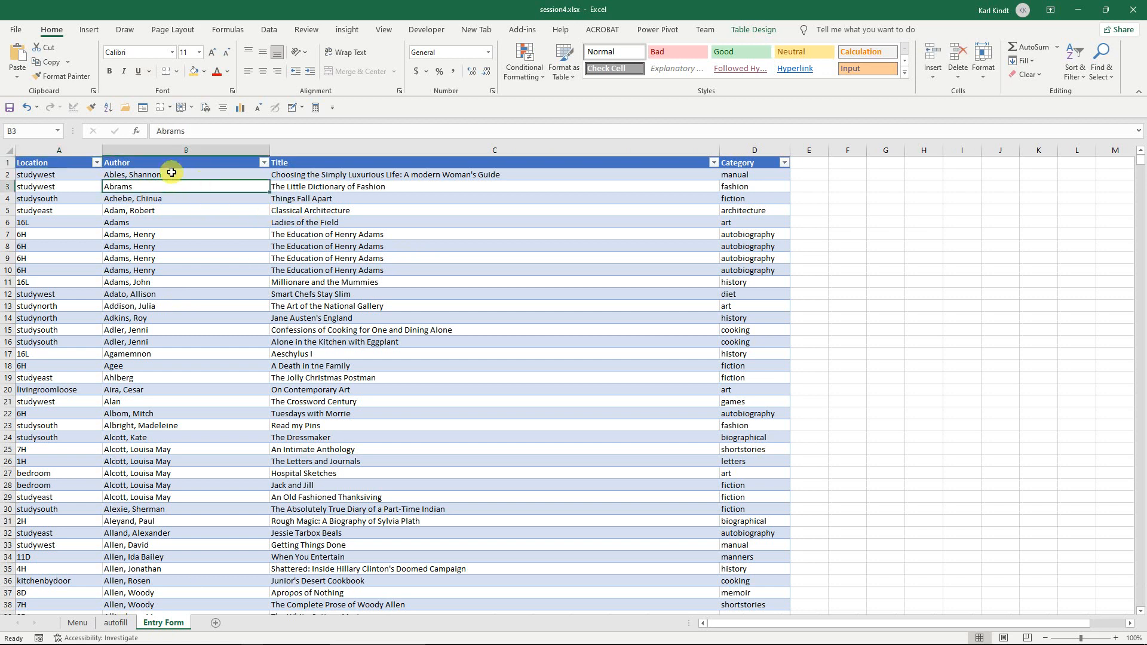
click(171, 173)
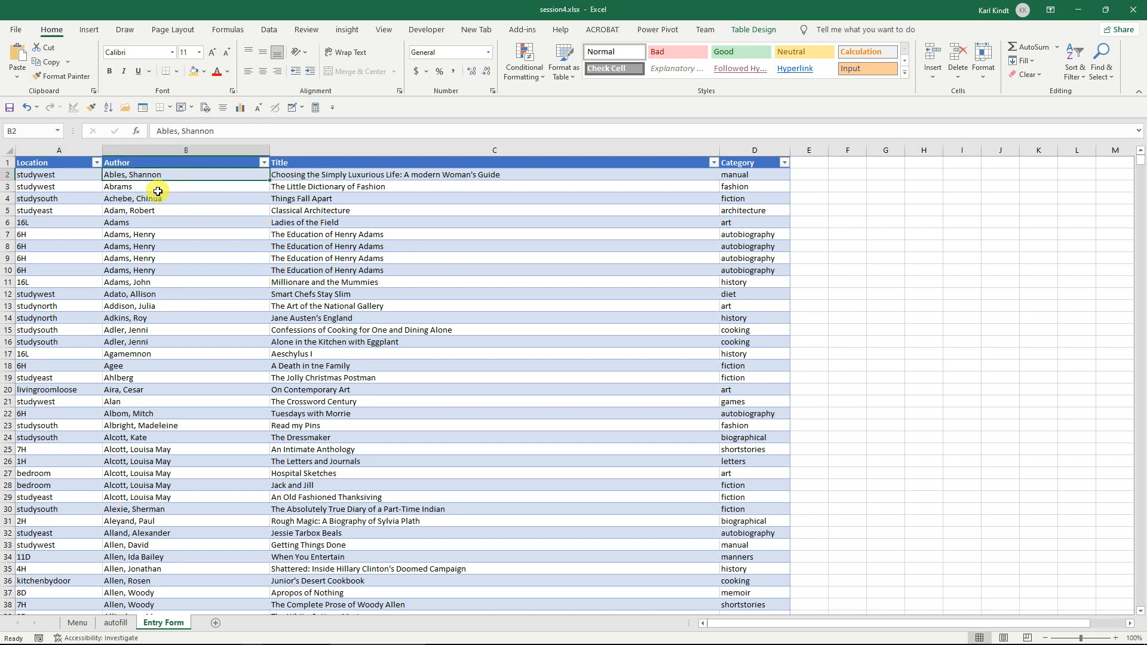
click(191, 189)
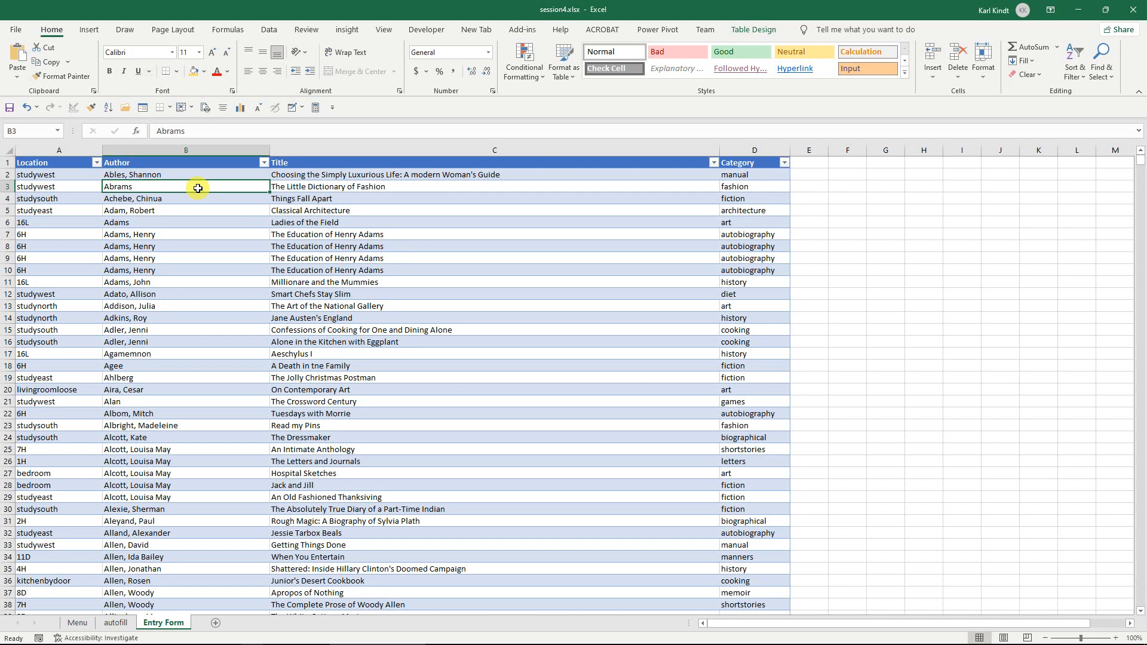
click(90, 29)
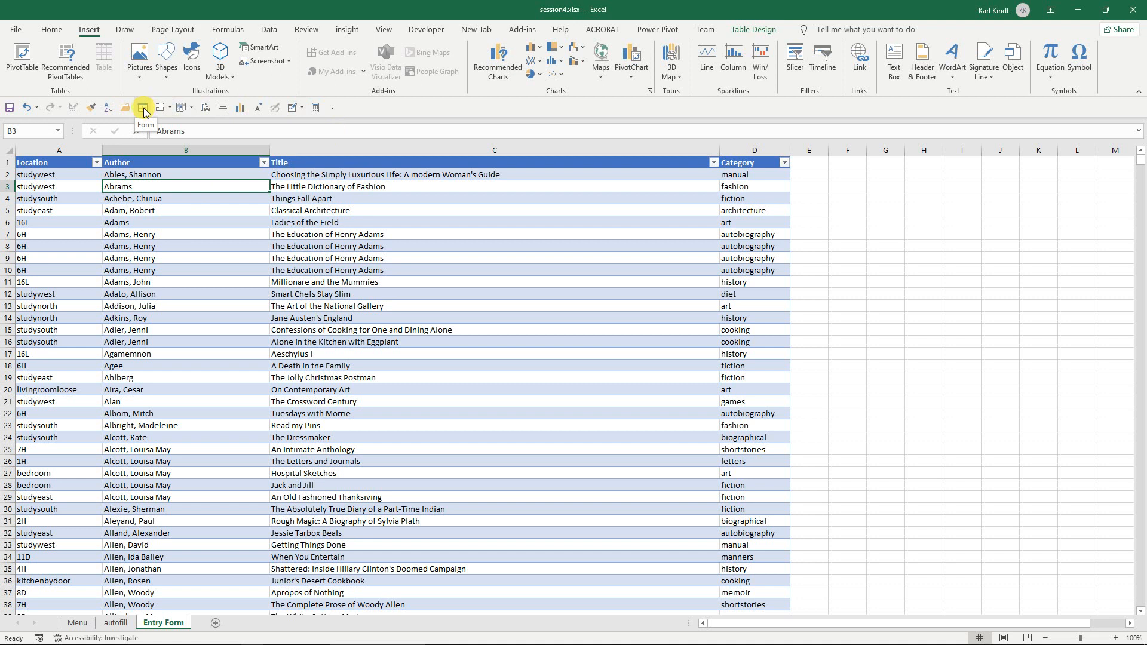
Step: Locate the Form command under All Commands in the Quick Access Toolbar customization options, and accept the dialog
click(332, 109)
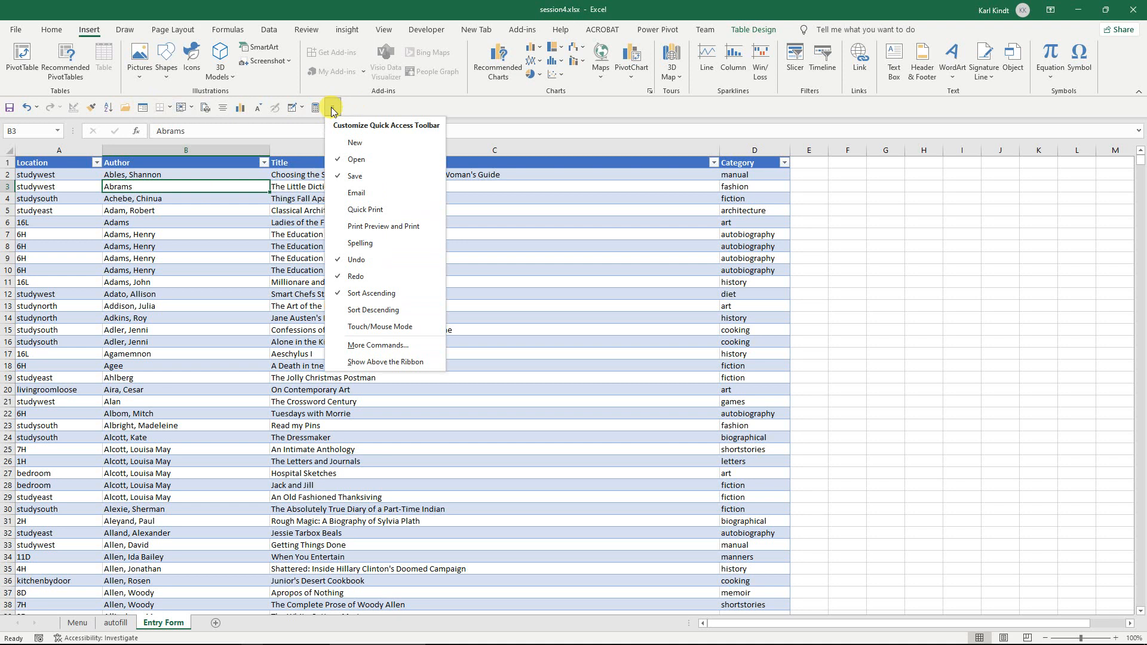
click(388, 345)
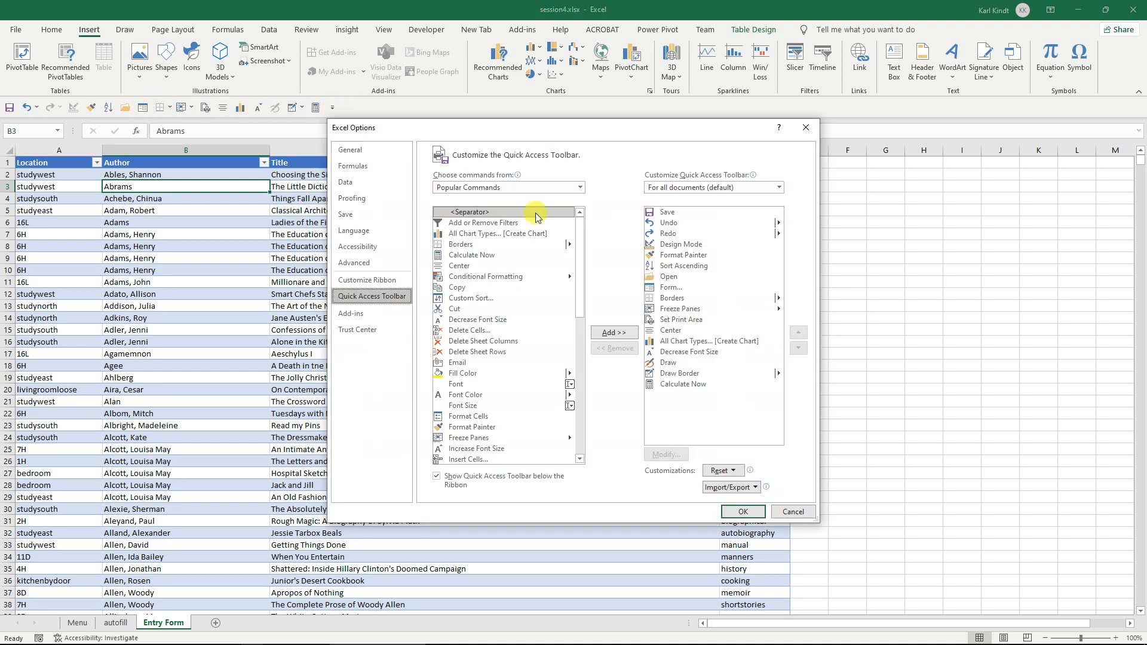
click(579, 189)
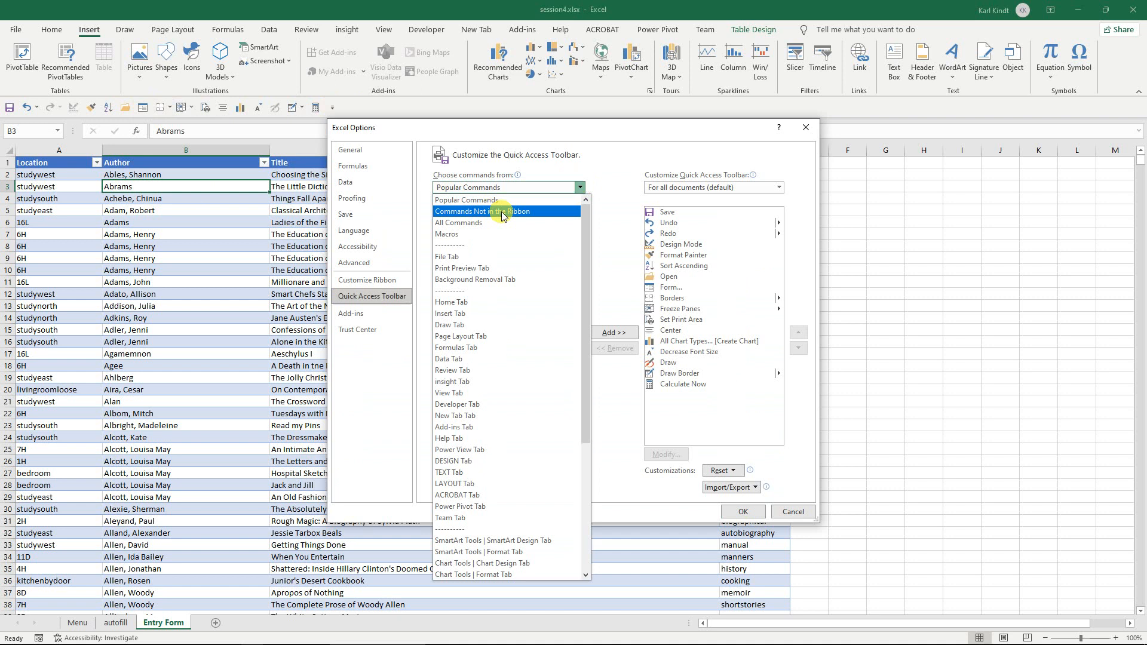
click(463, 223)
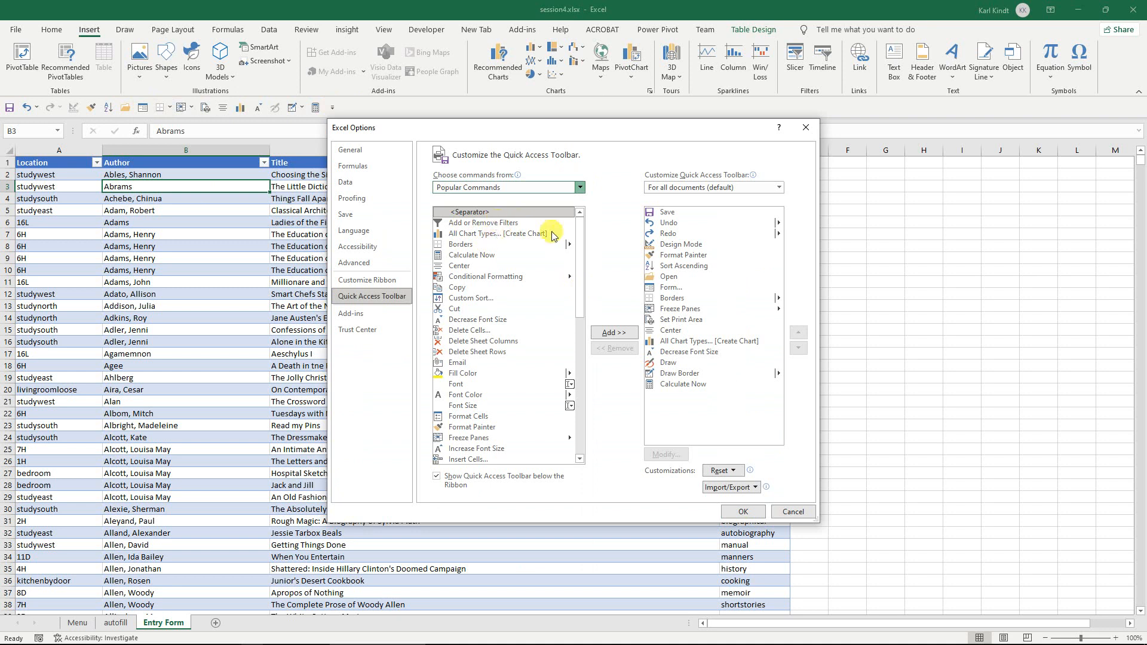
drag(579, 226, 589, 306)
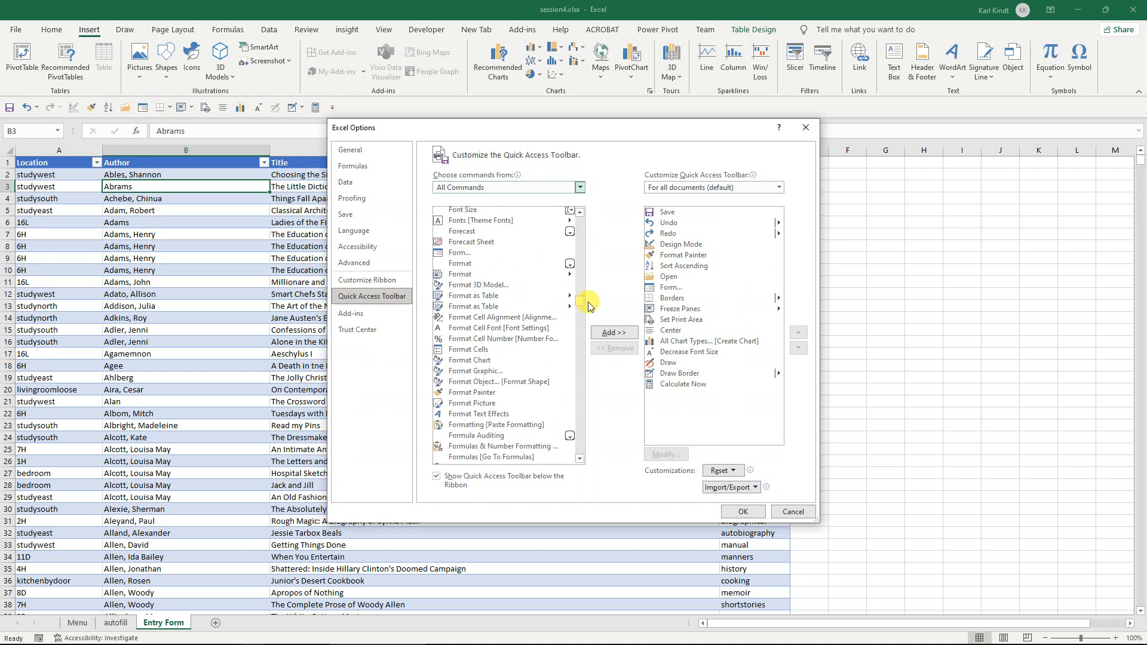
click(460, 252)
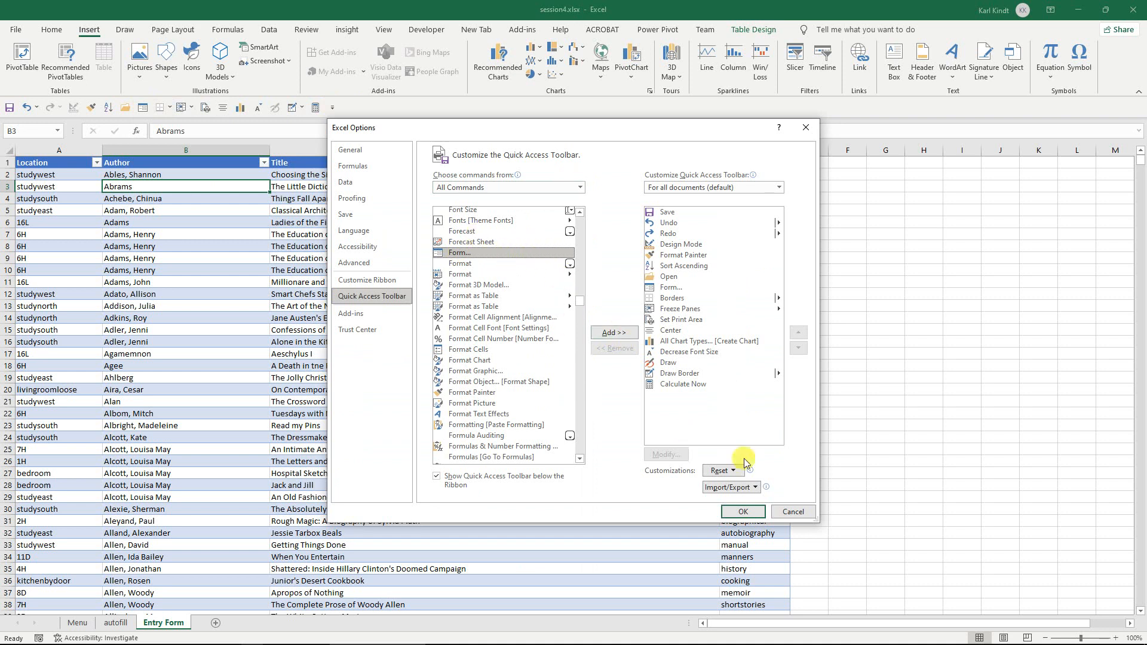
click(743, 511)
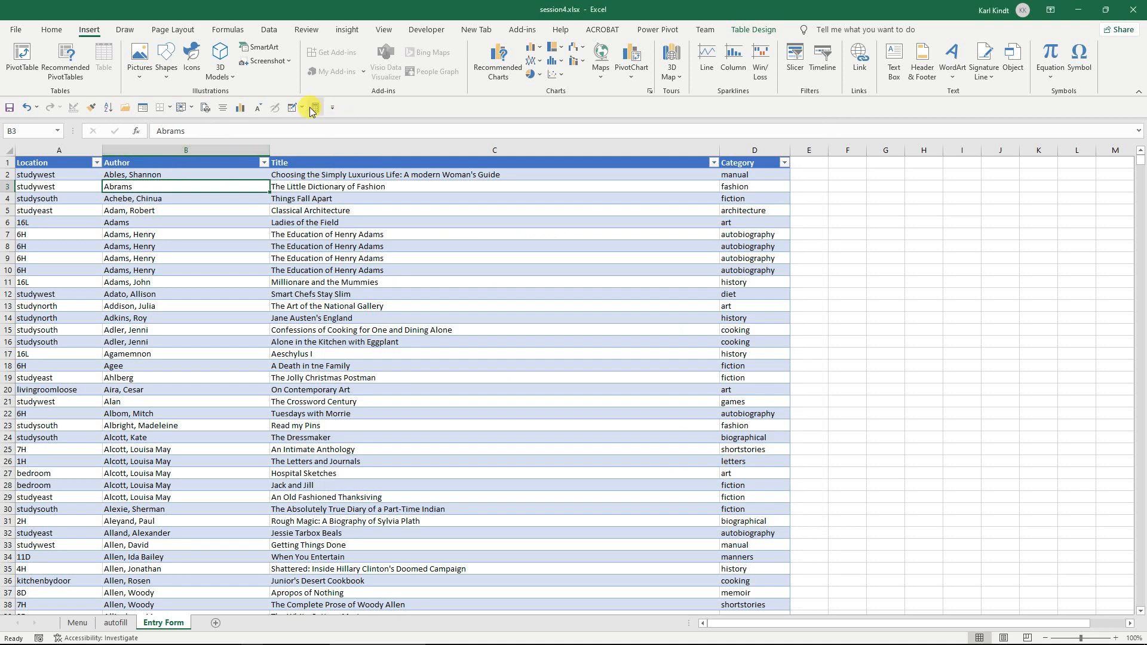
Step: Open the data entry form for the book table, move it aside and step forward through its records one by one
click(144, 111)
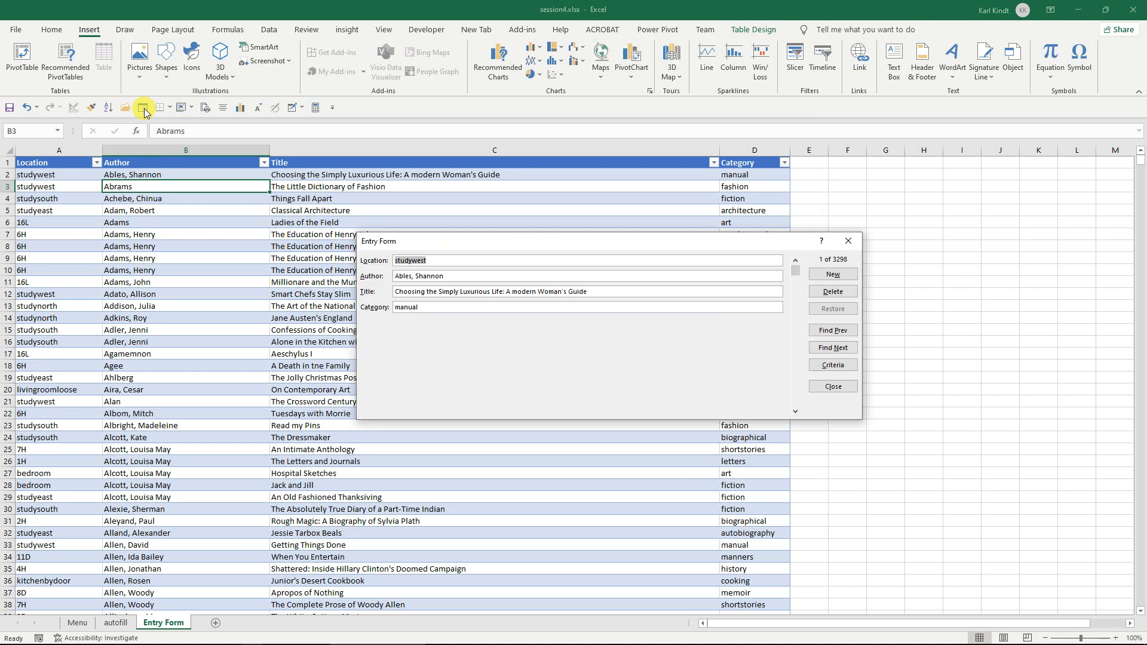
drag(509, 245, 569, 206)
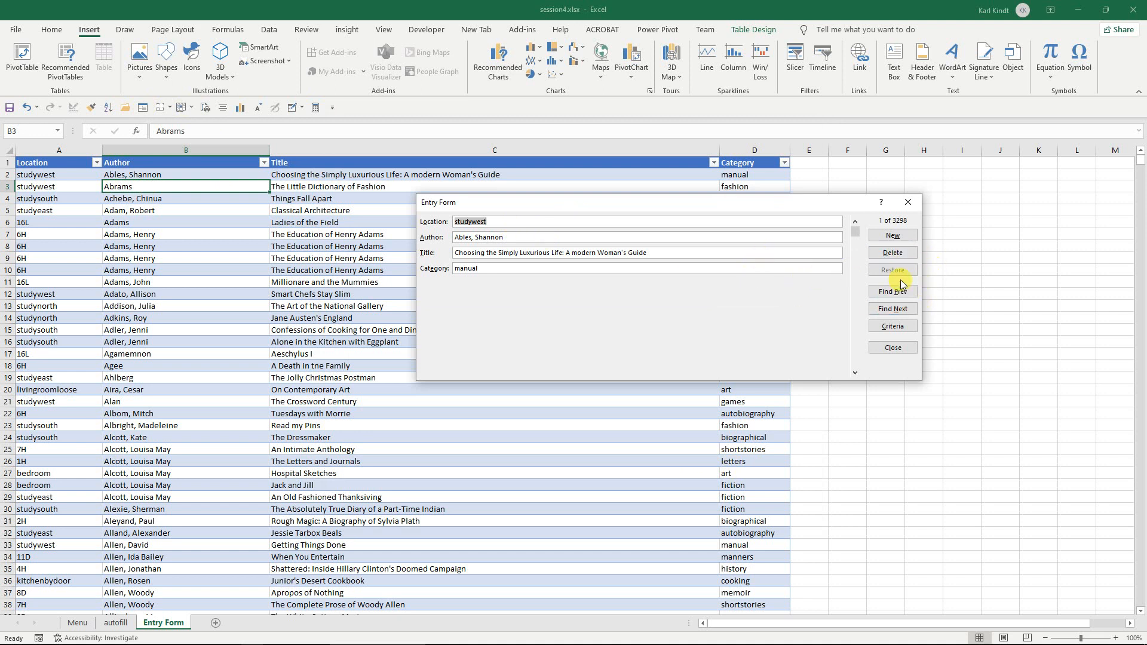
click(900, 313)
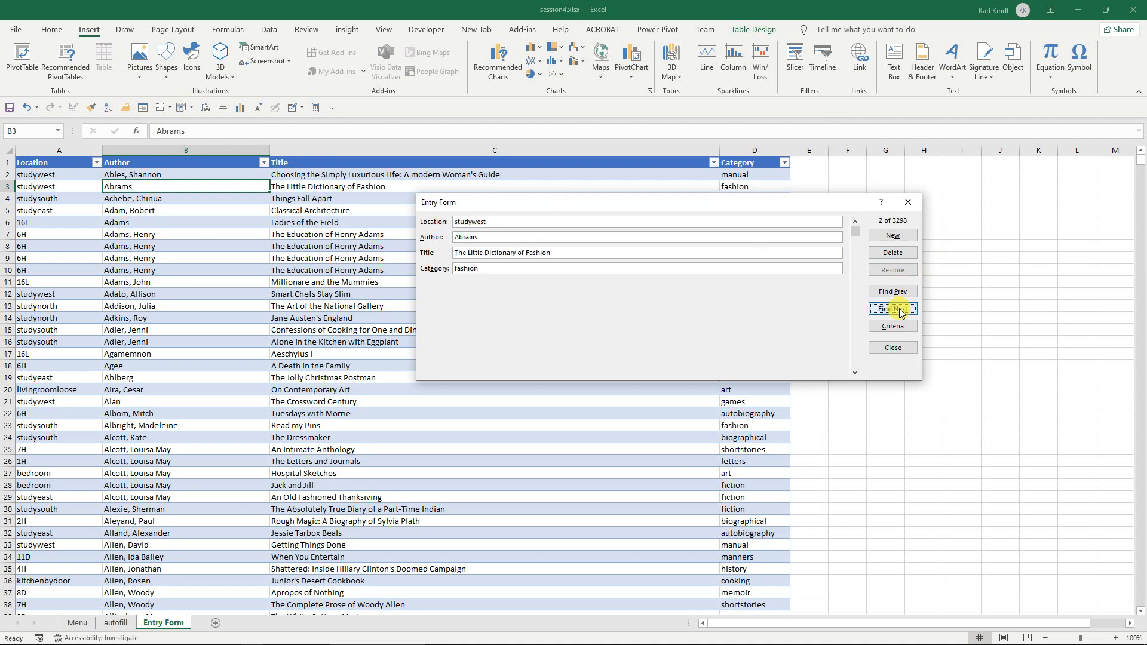
click(901, 312)
click(901, 313)
click(900, 313)
click(901, 312)
click(901, 312)
click(901, 312)
click(901, 312)
click(900, 312)
click(901, 312)
click(900, 312)
Step: Search the form's records using studyeast as the Location criterion
click(896, 326)
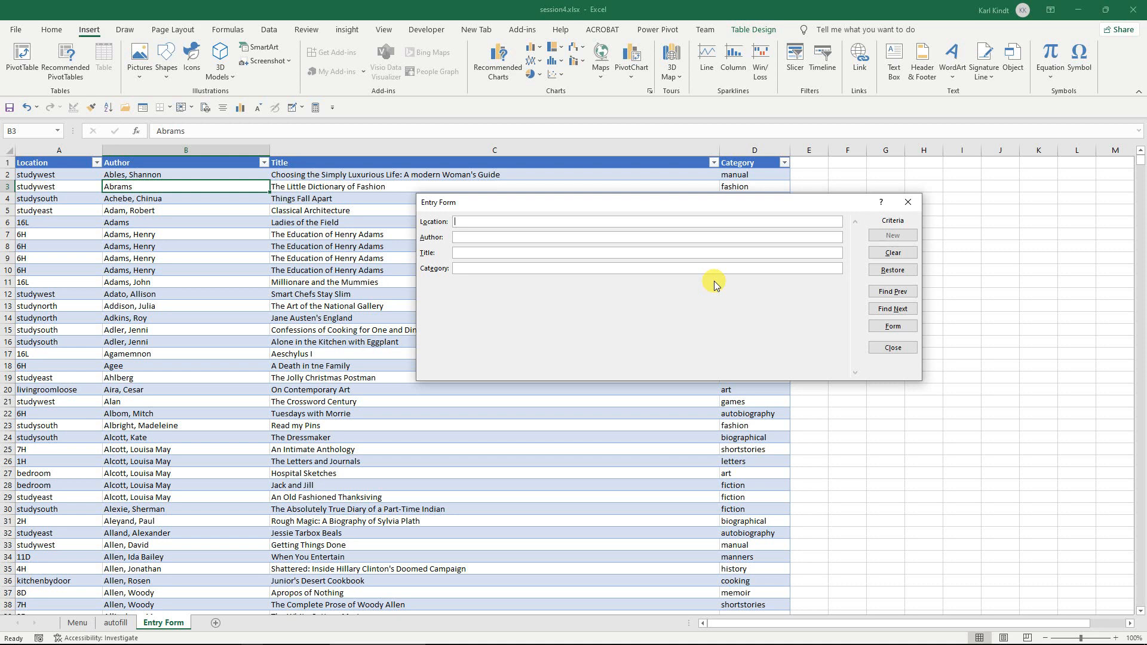
text(udyeast)
key(Return)
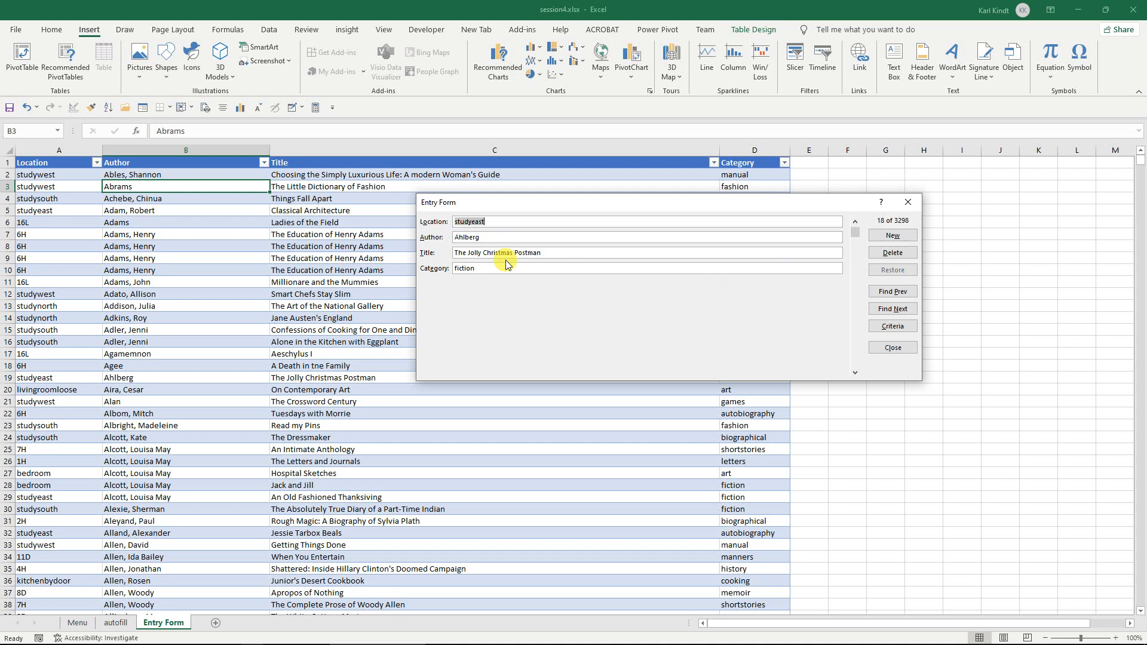
Step: Clear the Location search criterion and close the entry form, returning to cell C5 in the table
click(894, 328)
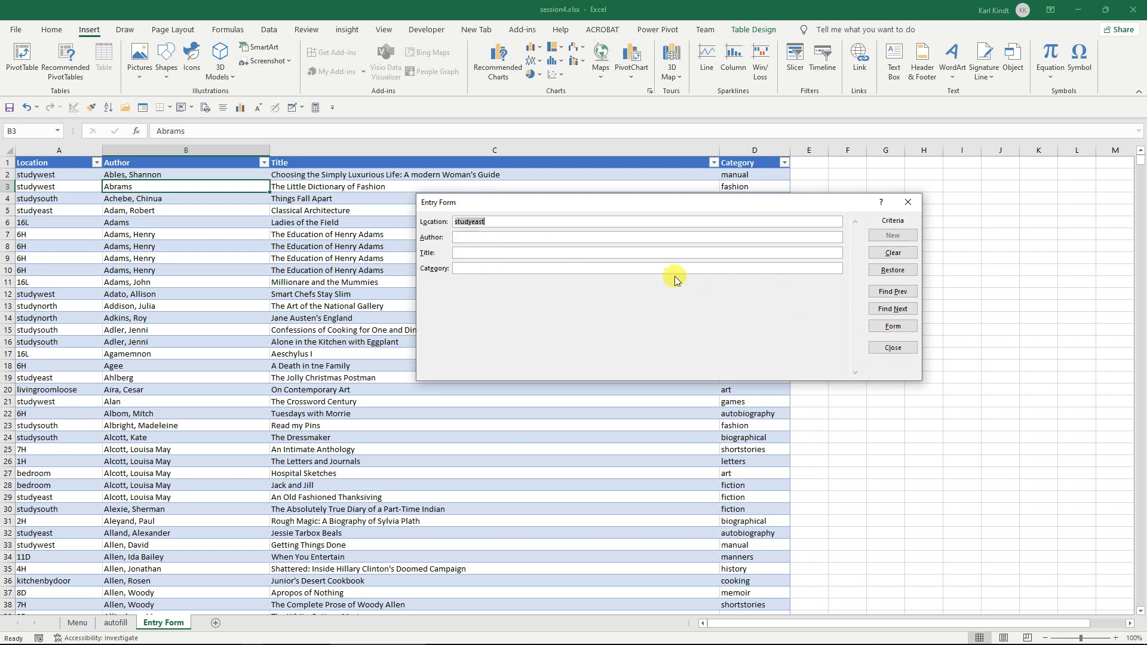
key(Delete)
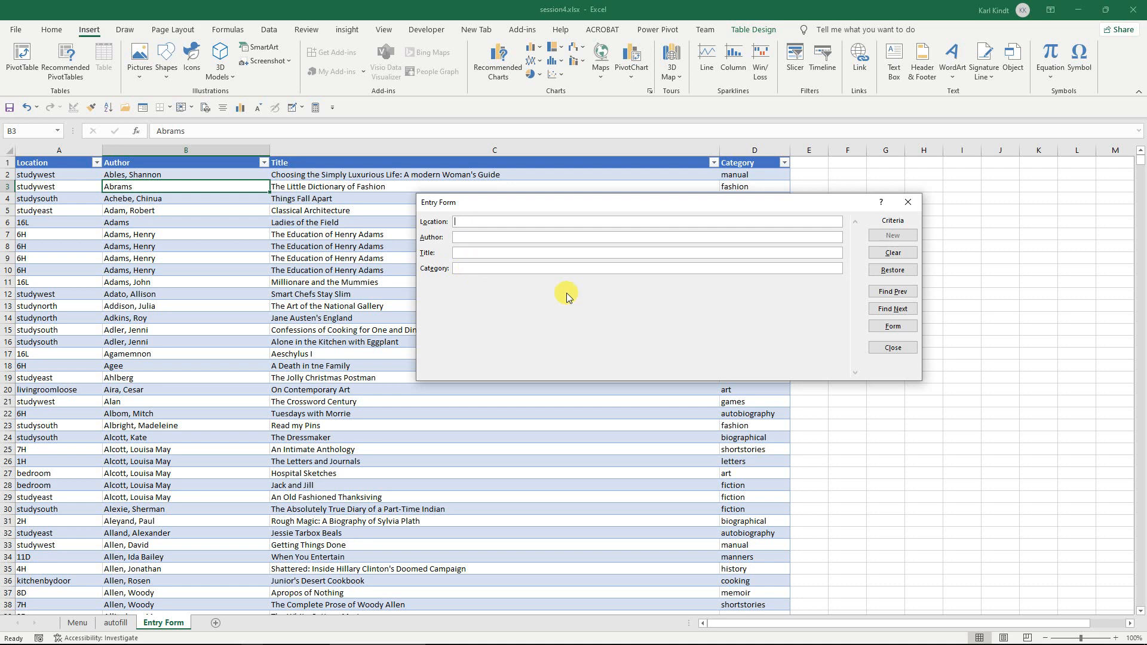
click(893, 348)
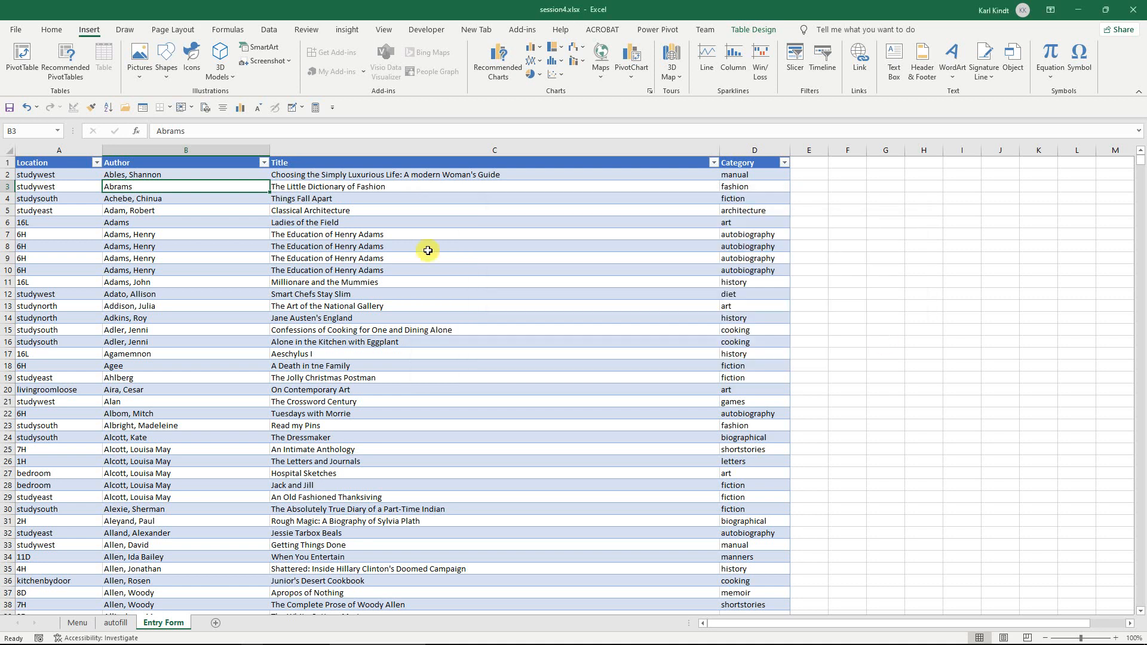
click(327, 212)
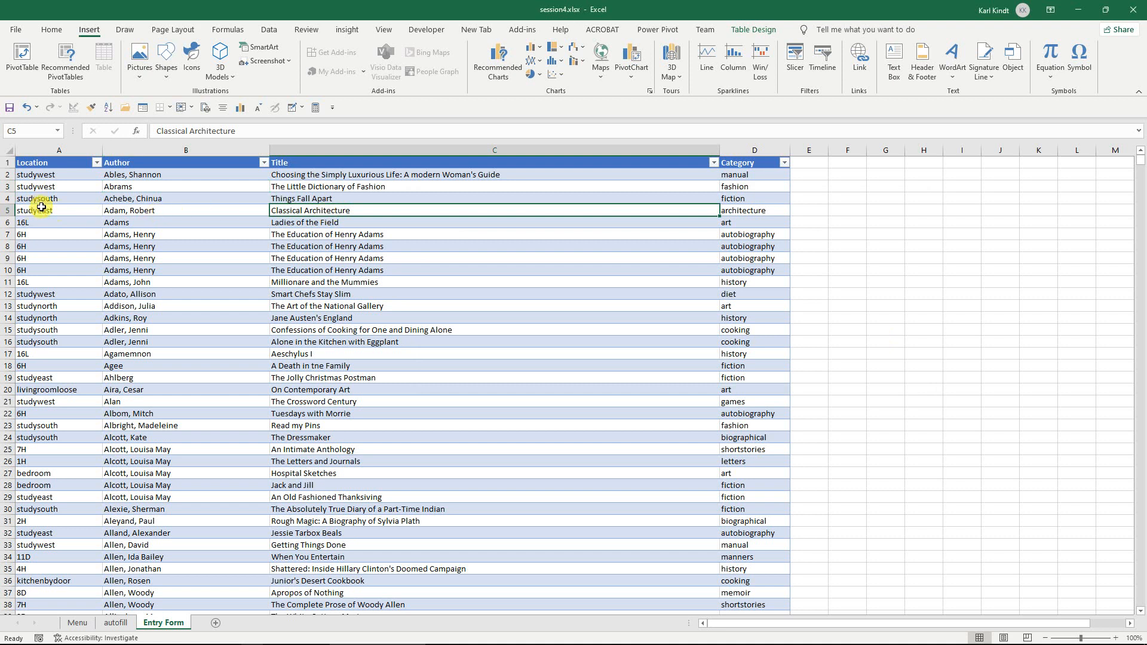
Step: Examine the data validation criteria for cell B3, preview the Date type's settings, and leave without applying them
click(753, 212)
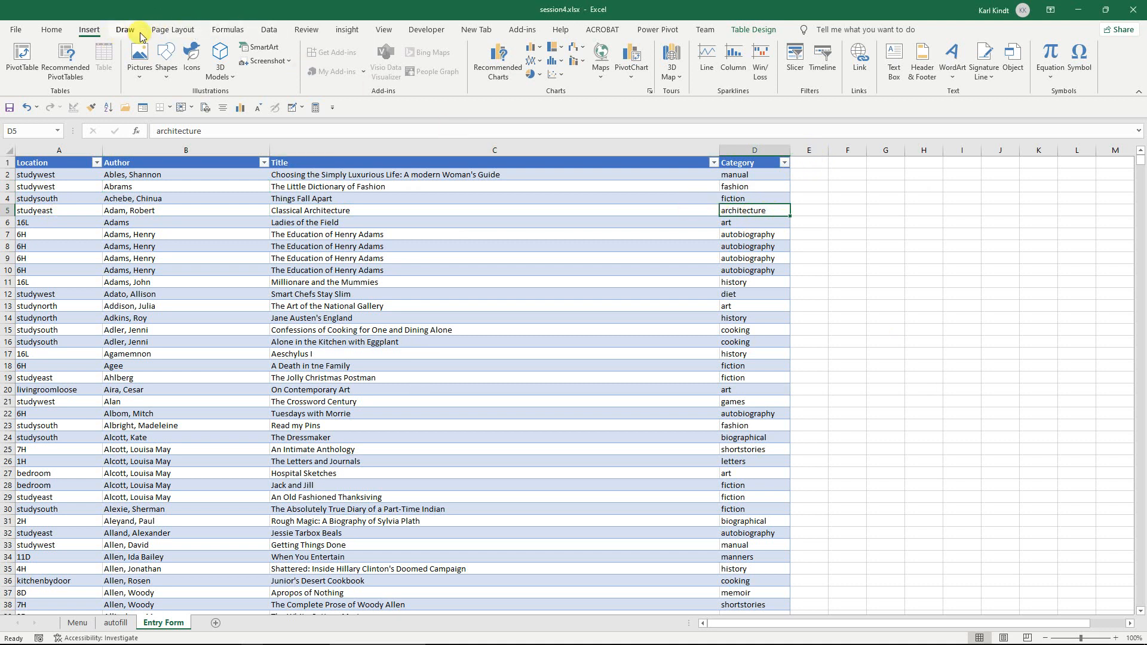
click(244, 186)
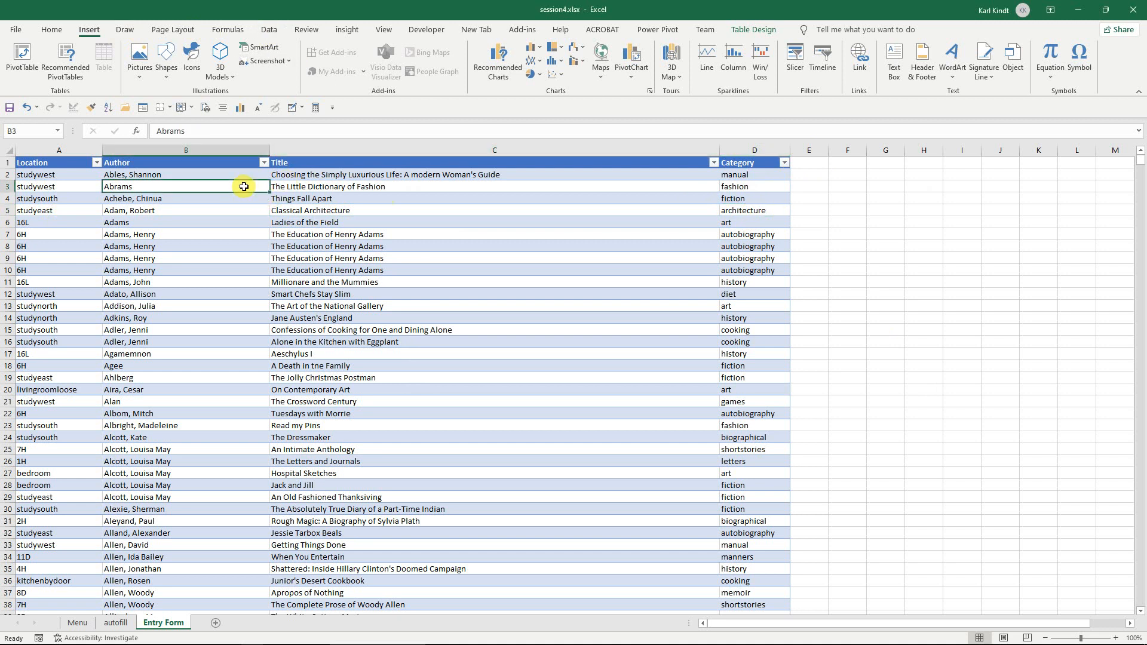
click(268, 30)
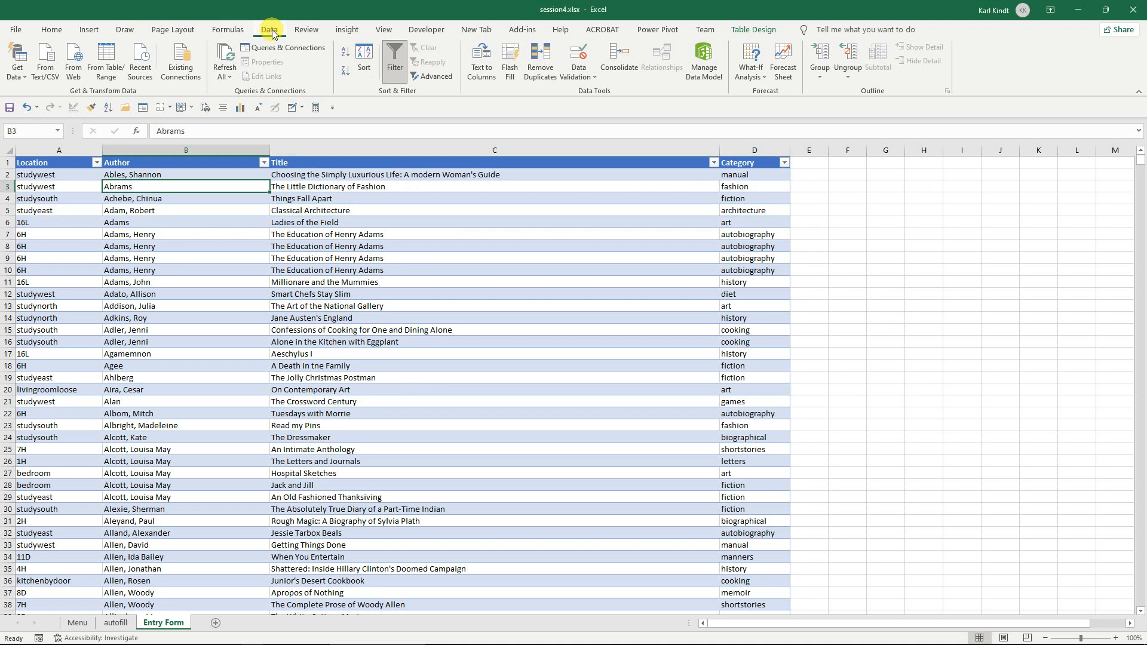
click(595, 78)
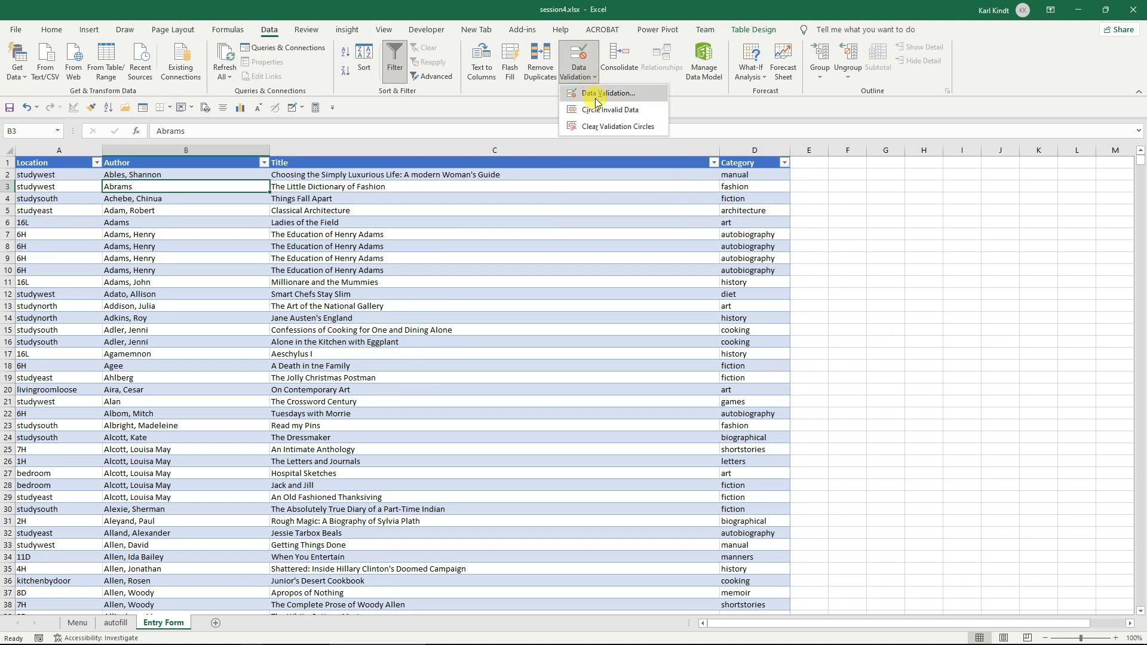
click(595, 96)
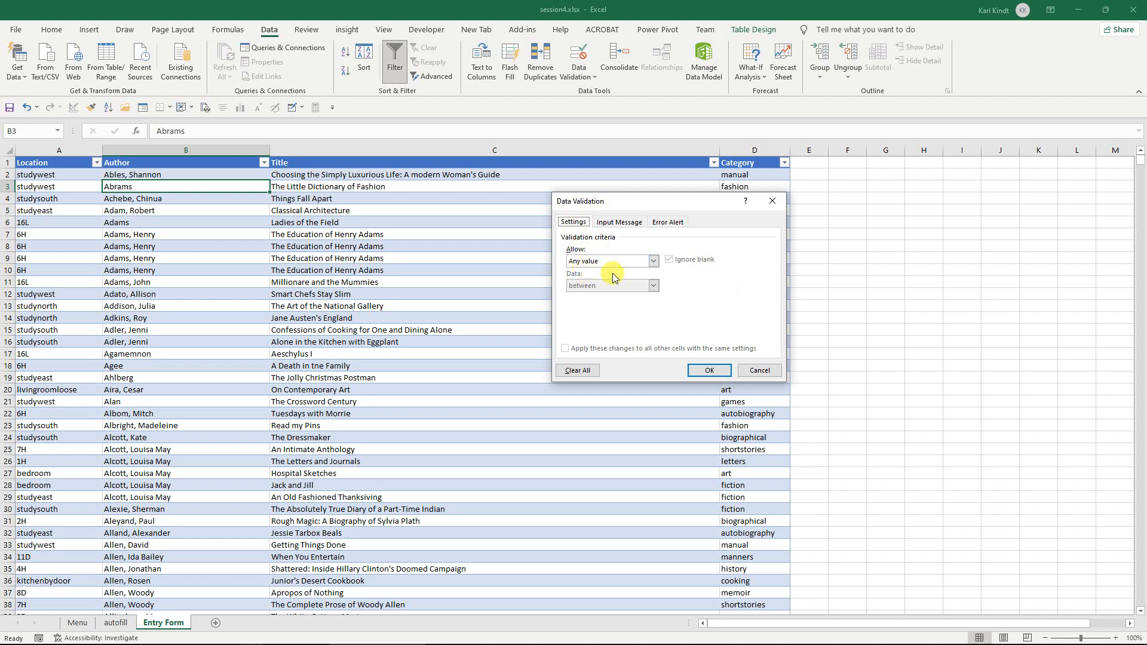
click(653, 262)
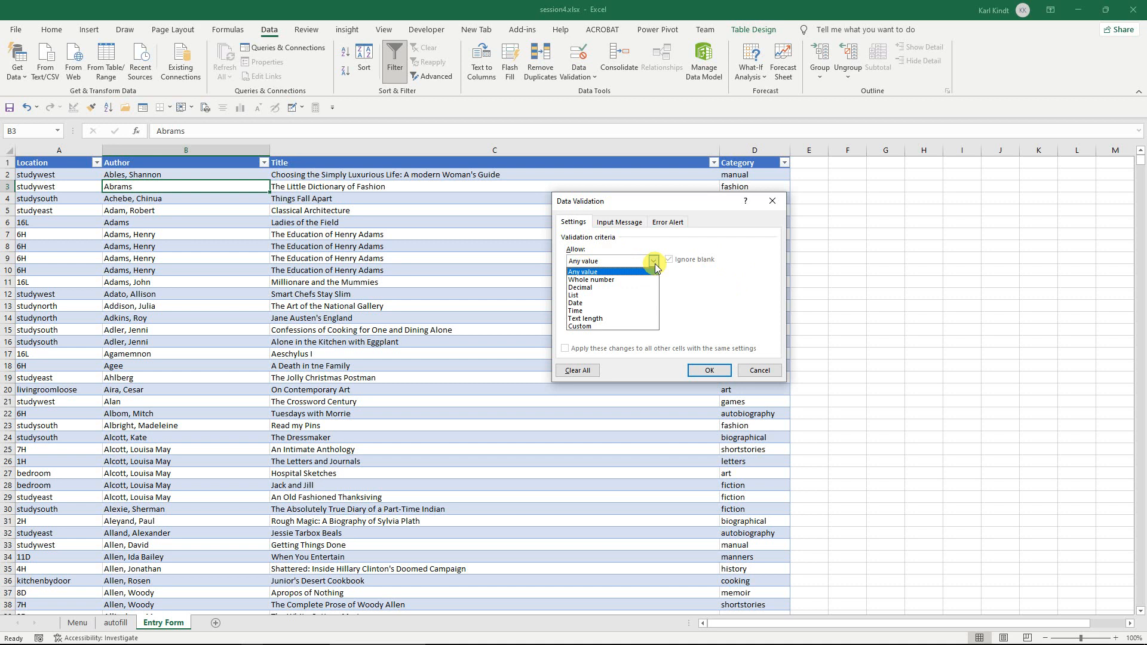
click(588, 303)
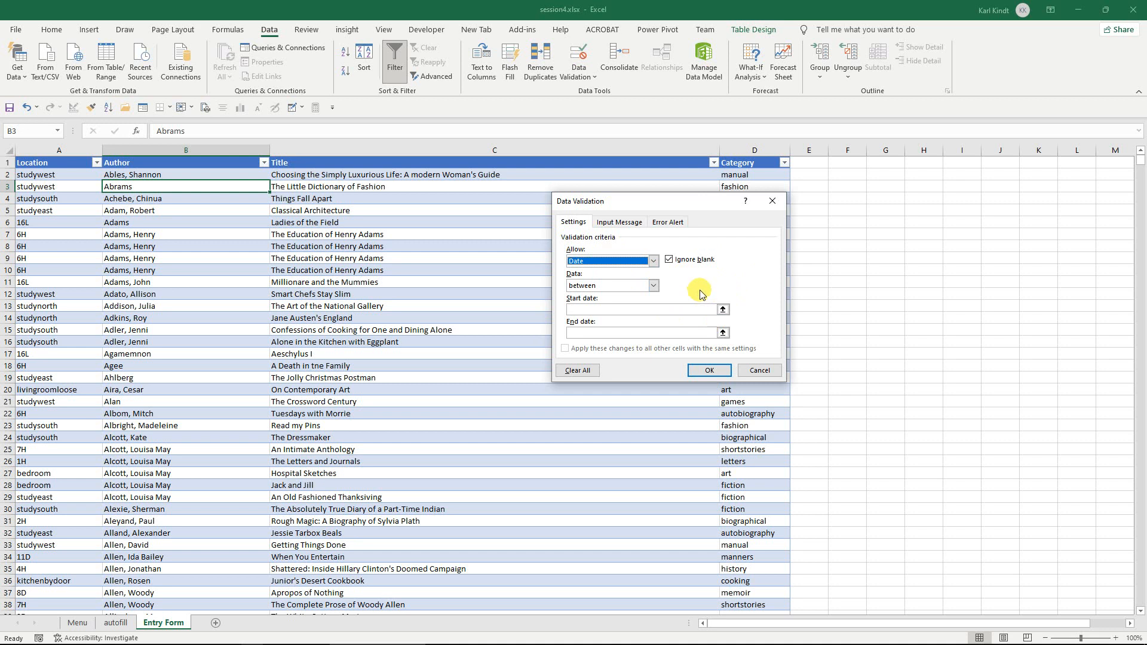
click(759, 371)
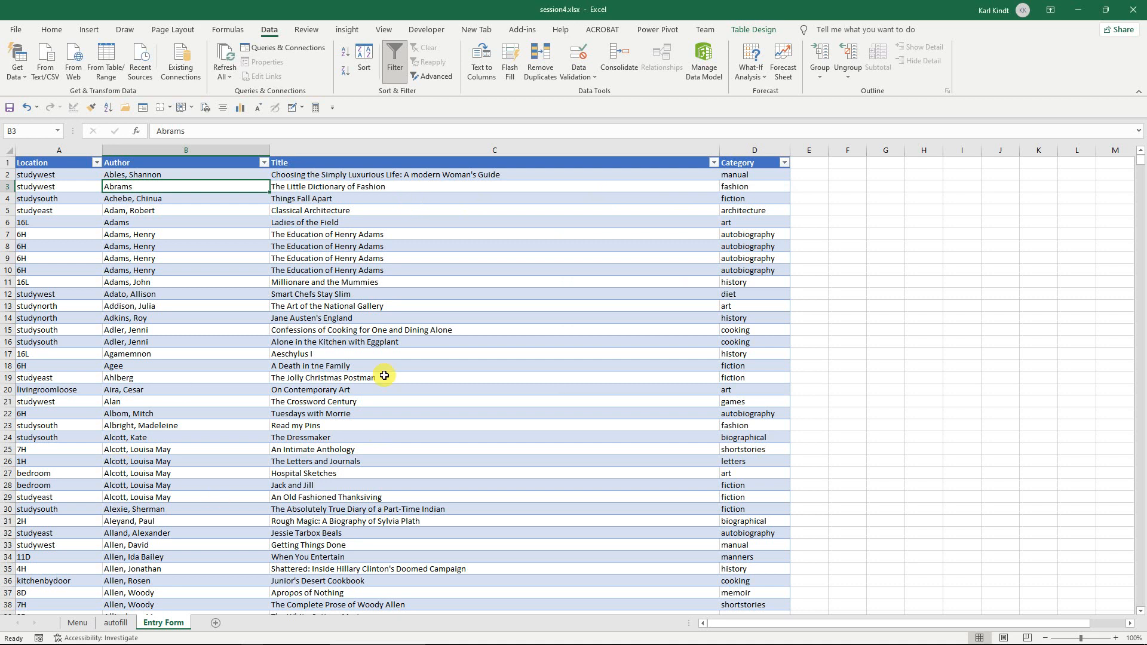
Step: Follow the Graphing Data link on the Menu sheet and select the data range A1:E5 in the workbook it opens
click(77, 623)
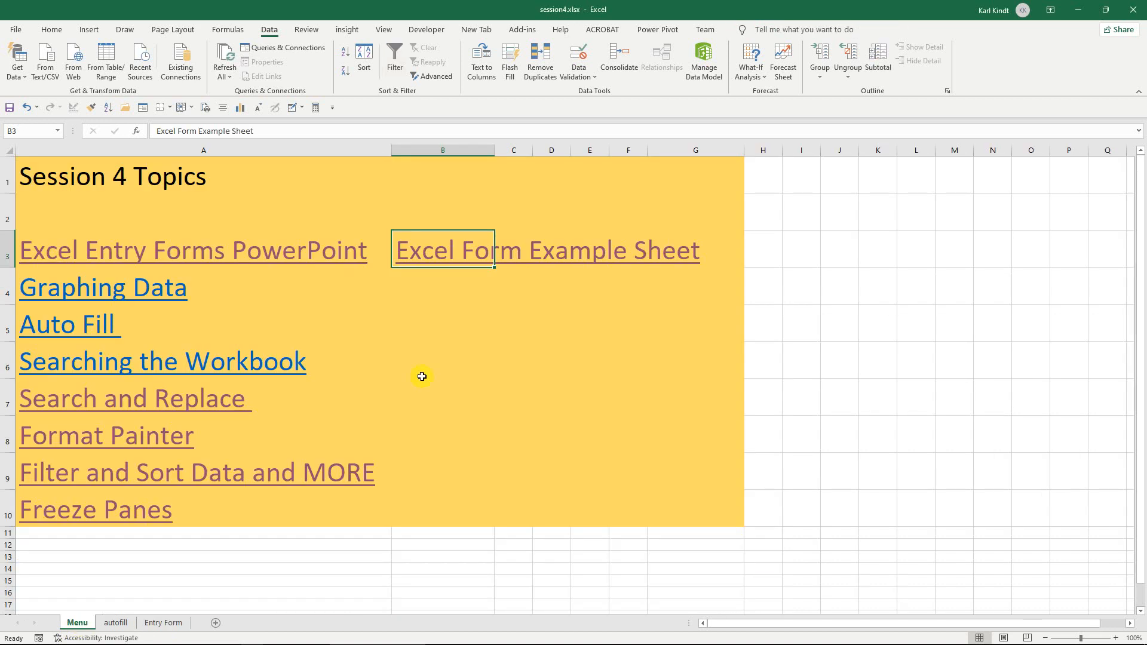
click(83, 292)
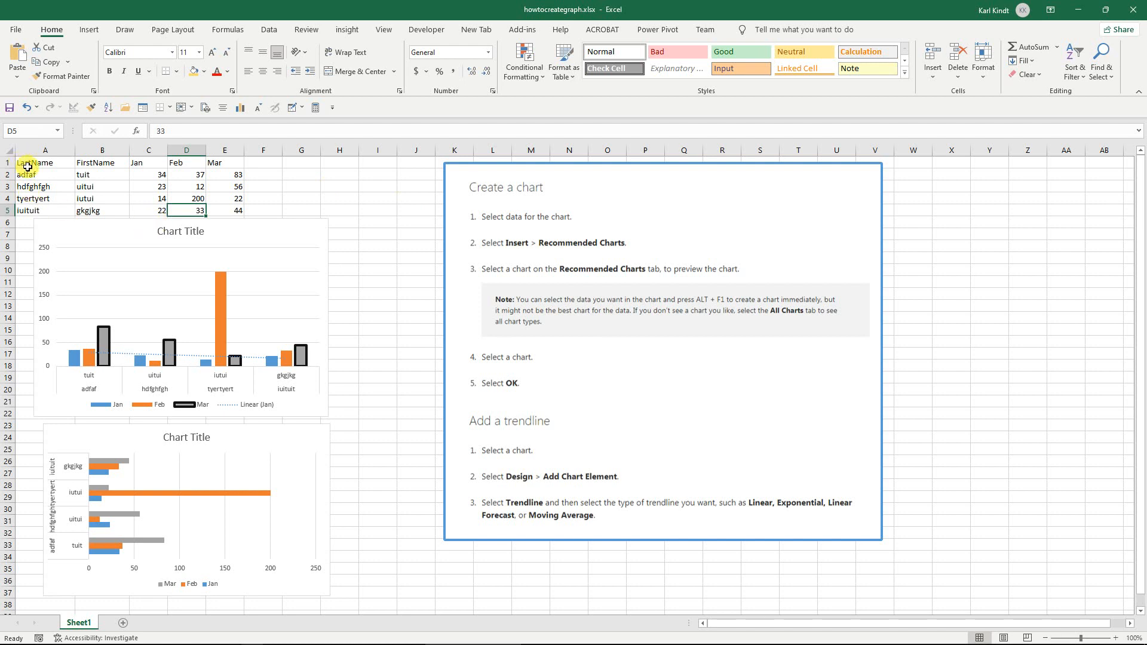
drag(21, 162, 27, 175)
drag(87, 205, 238, 210)
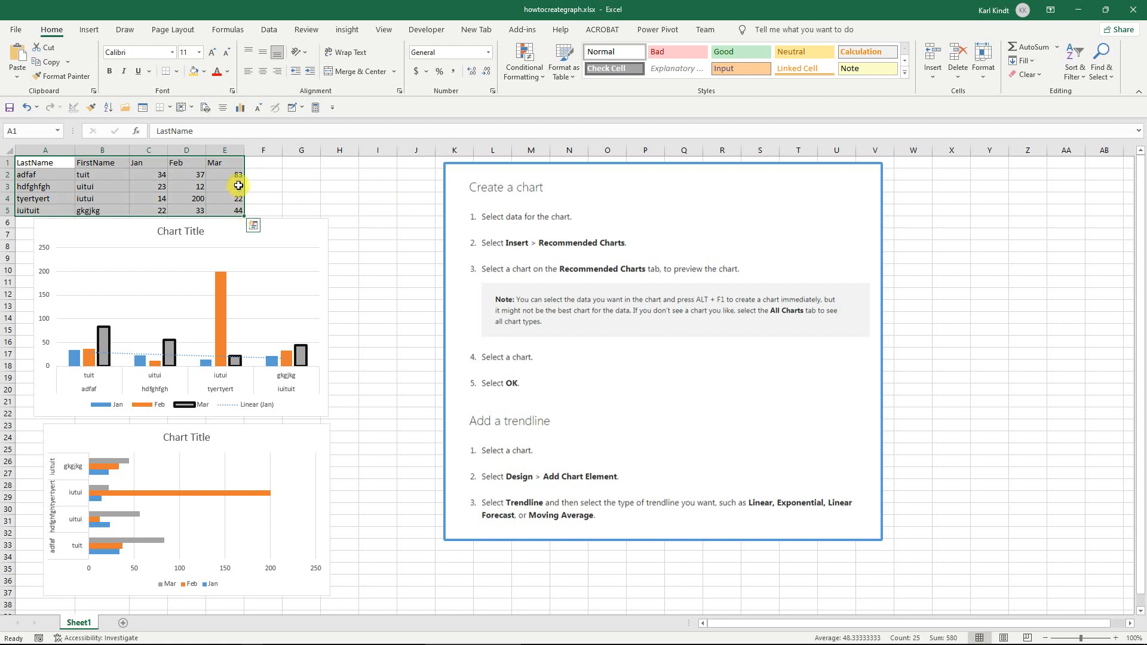
Step: Open the recommended charts for the selected data and preview the Stacked Column, Stacked Area, Line and second Clustered Column suggestions
click(97, 32)
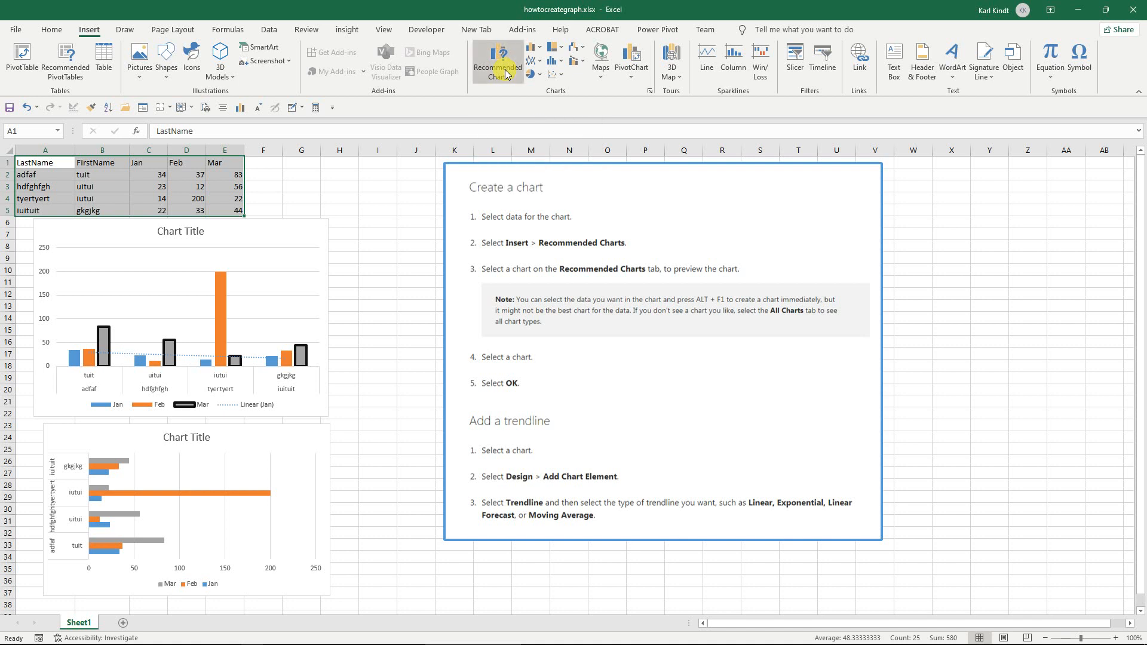
click(505, 69)
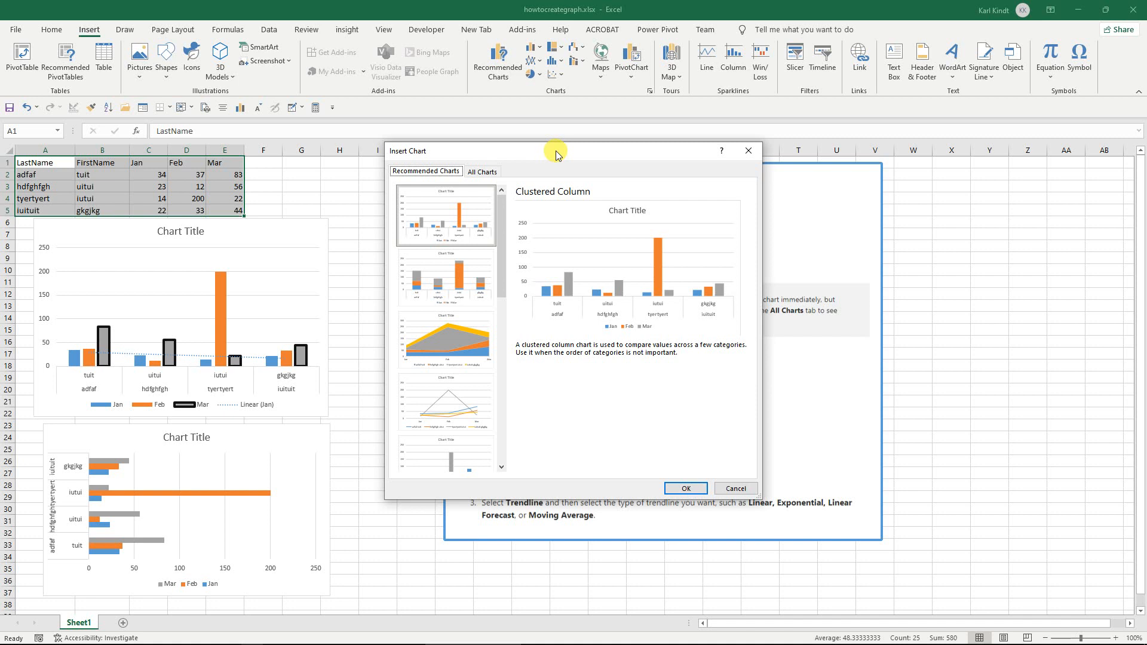
click(444, 283)
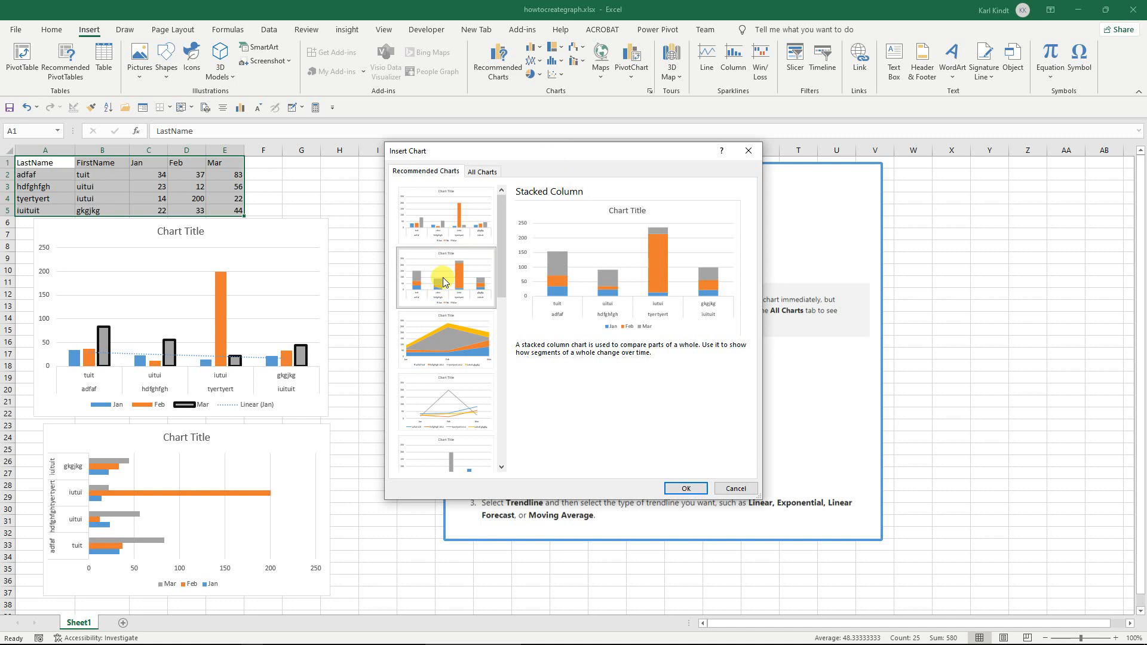
click(449, 340)
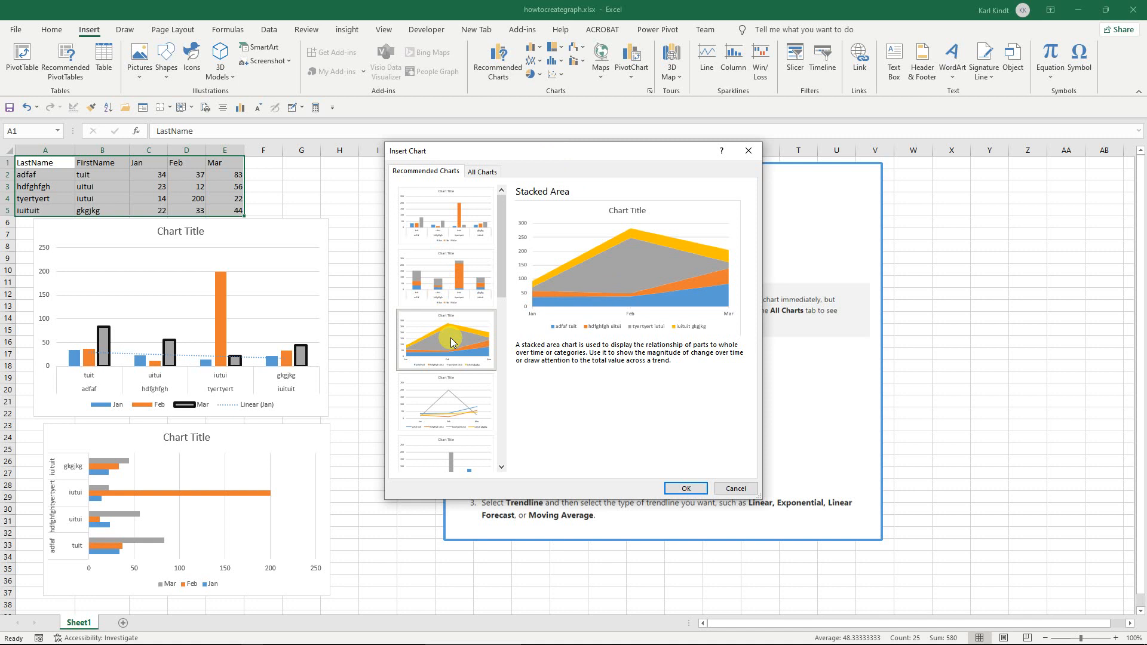
click(454, 404)
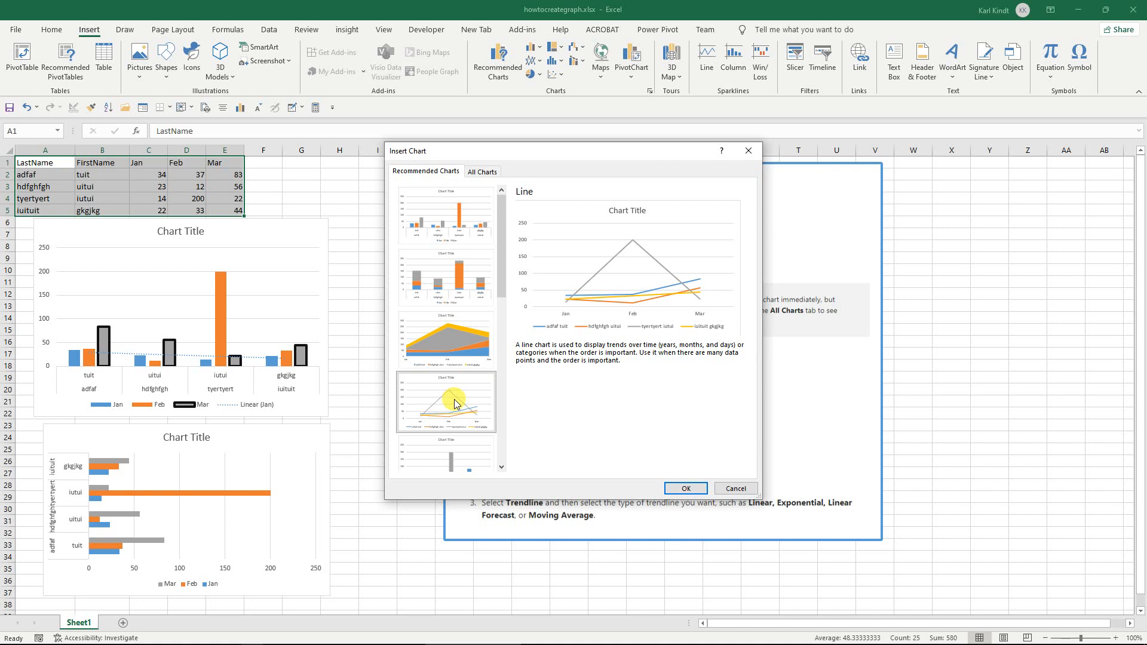
click(456, 461)
Step: Preview the remaining chart suggestions further down the recommended list, including Bubble and Funnel
click(503, 467)
click(502, 467)
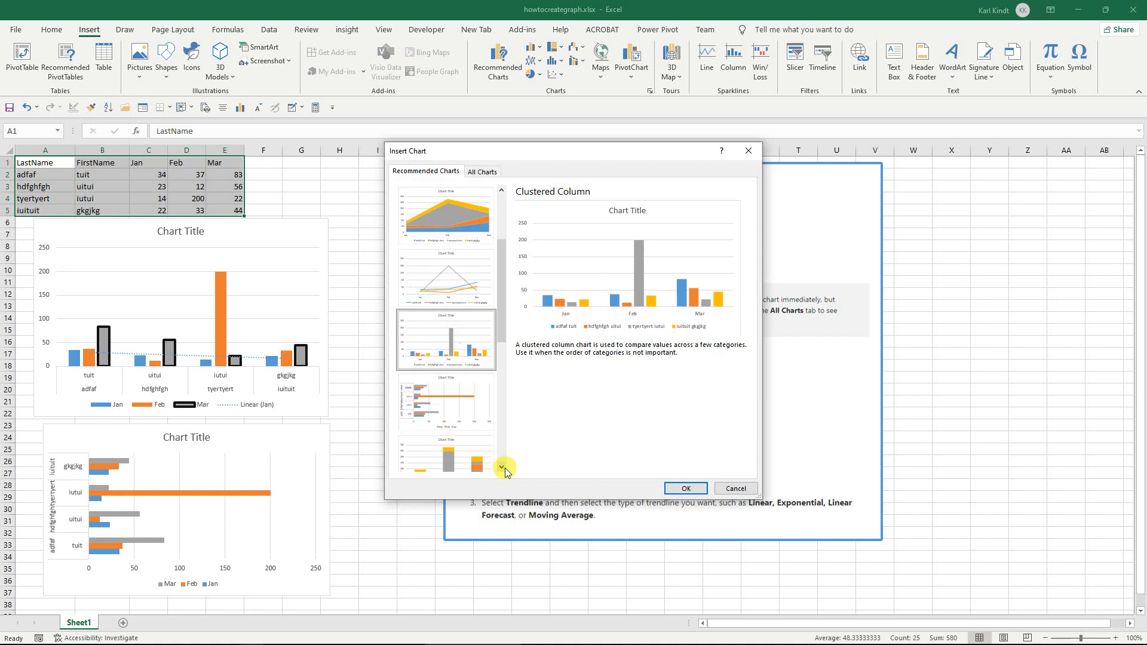
click(502, 467)
click(502, 467)
click(503, 467)
click(502, 467)
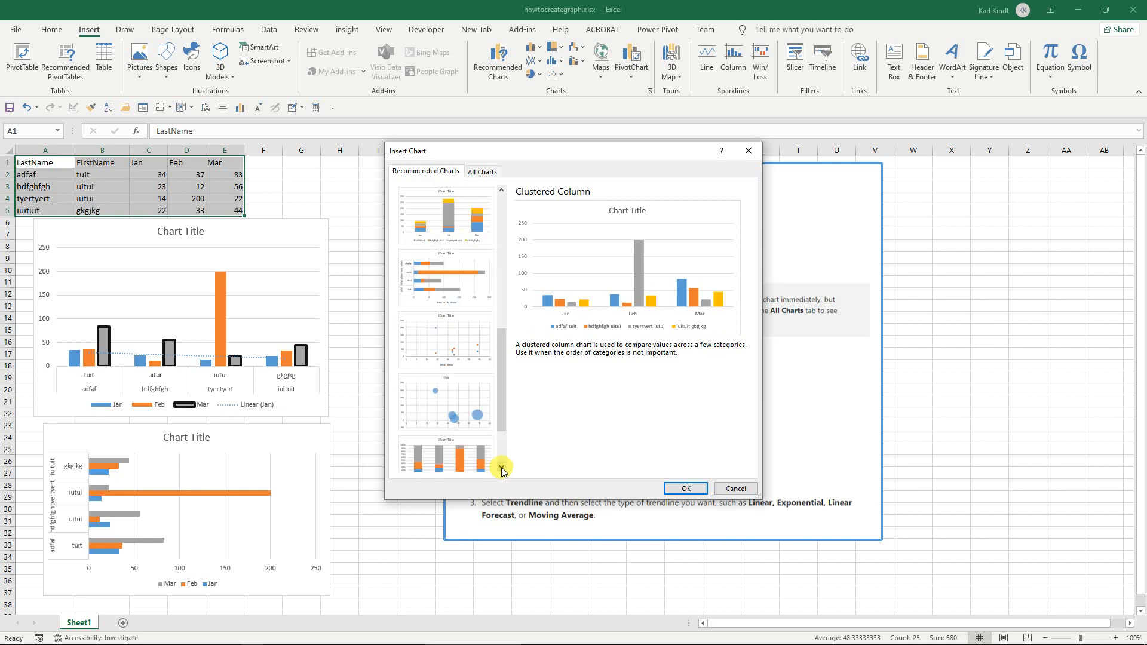
click(454, 403)
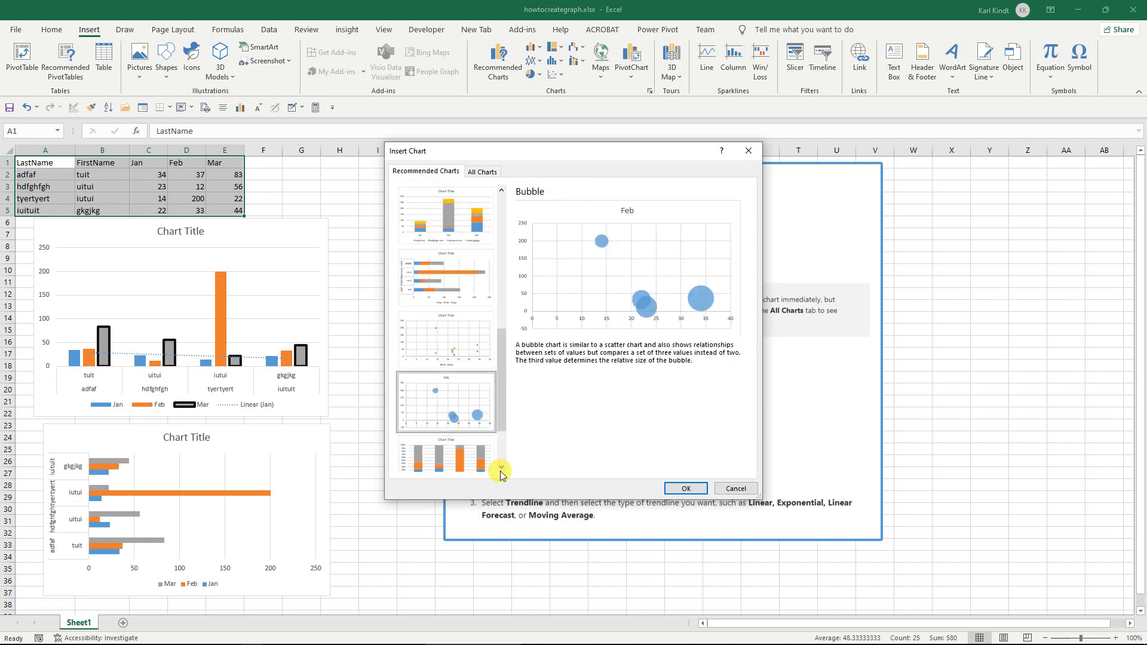
click(504, 469)
click(504, 469)
click(503, 468)
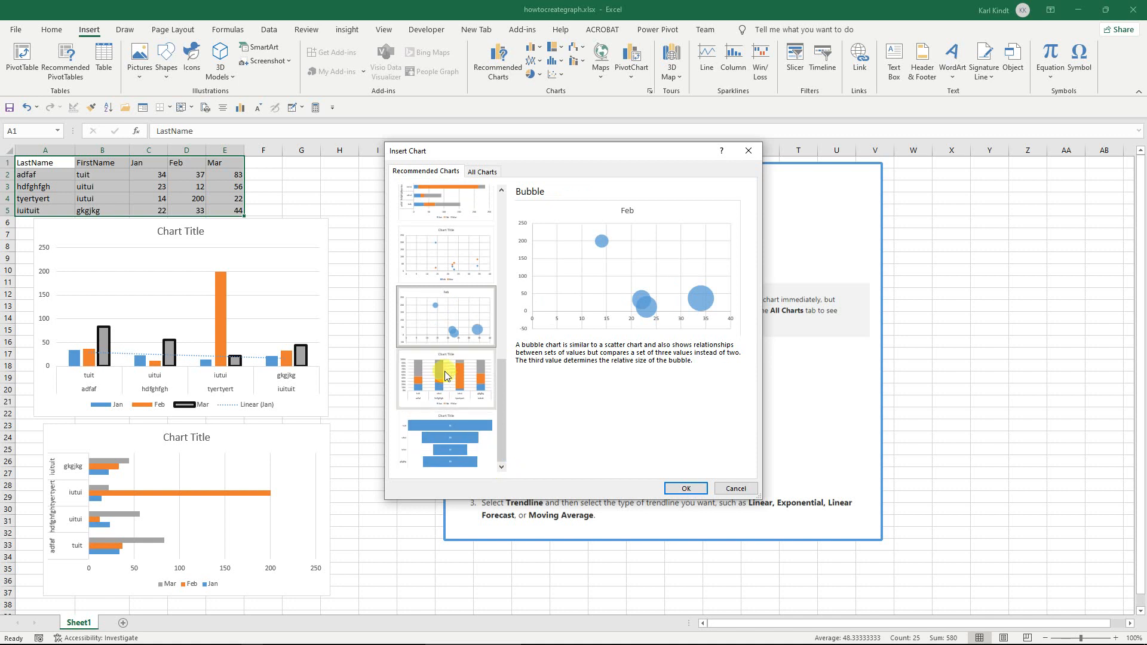
click(445, 377)
click(447, 451)
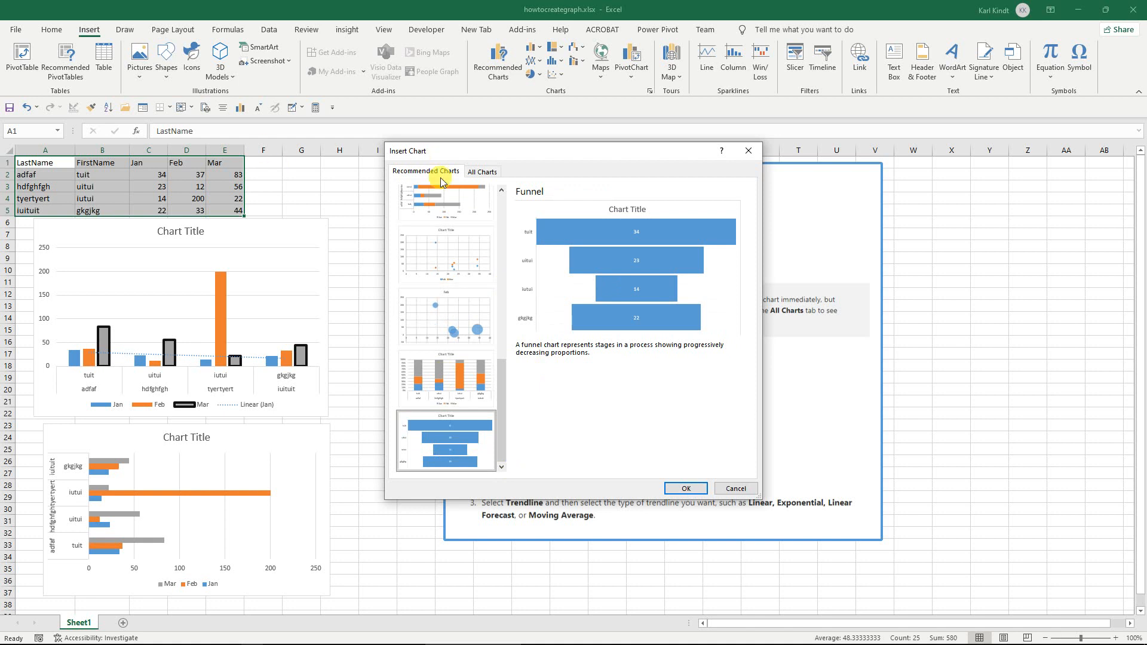
Step: Browse the Pie category among all chart types, previewing variants such as 3-D Pie, Bar of Pie and Doughnut
click(483, 172)
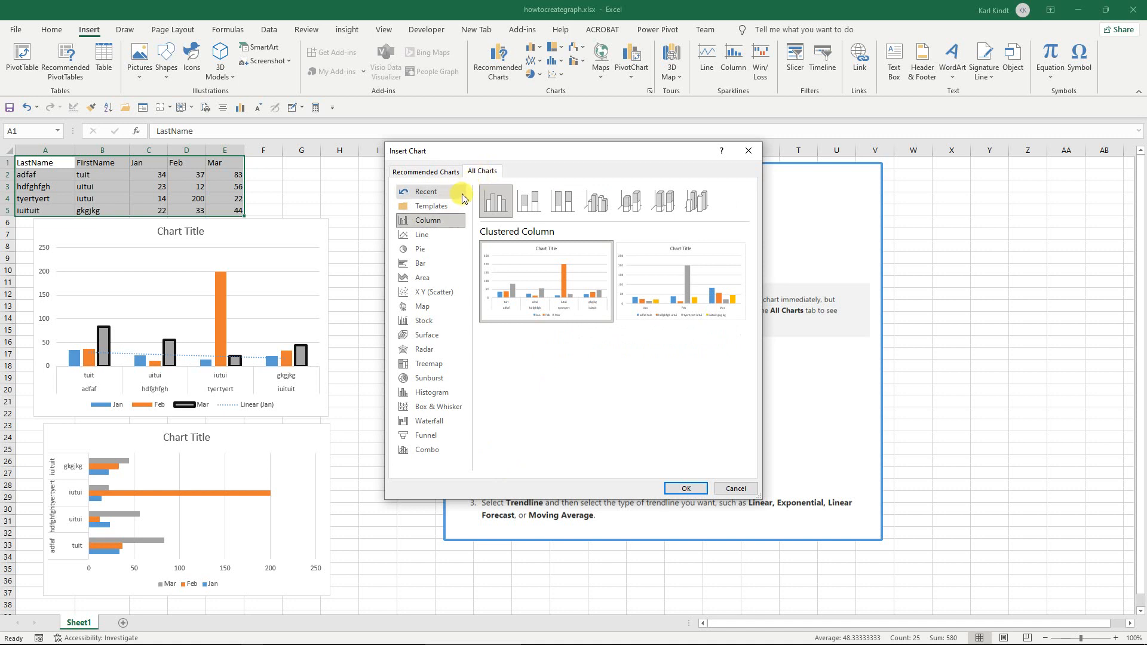
click(426, 255)
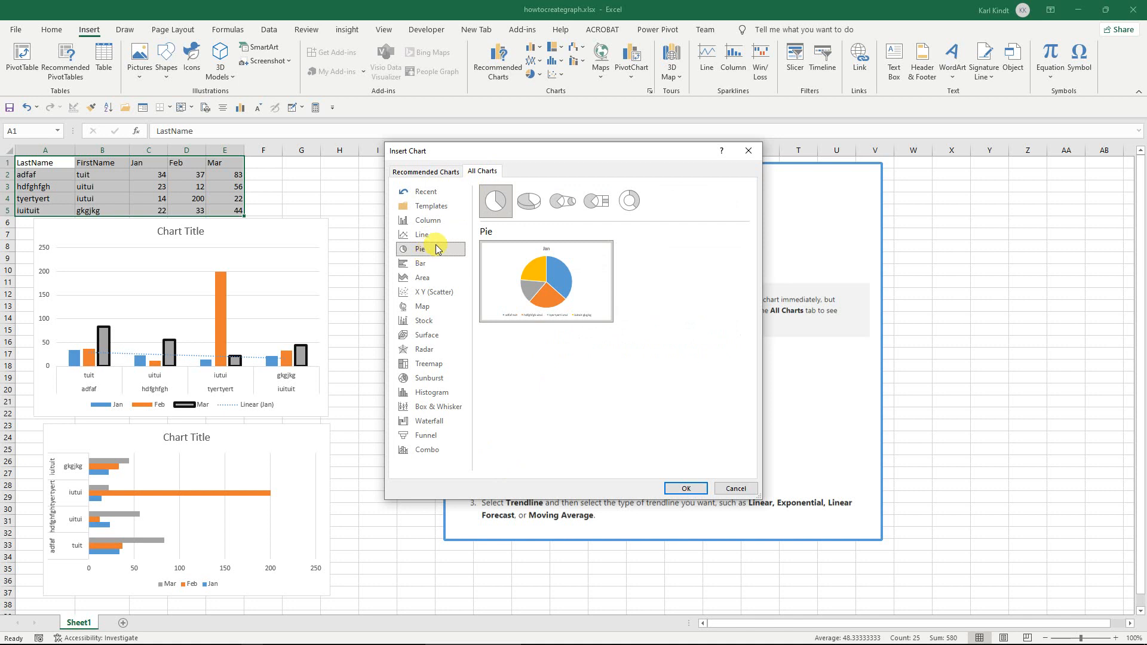
click(531, 209)
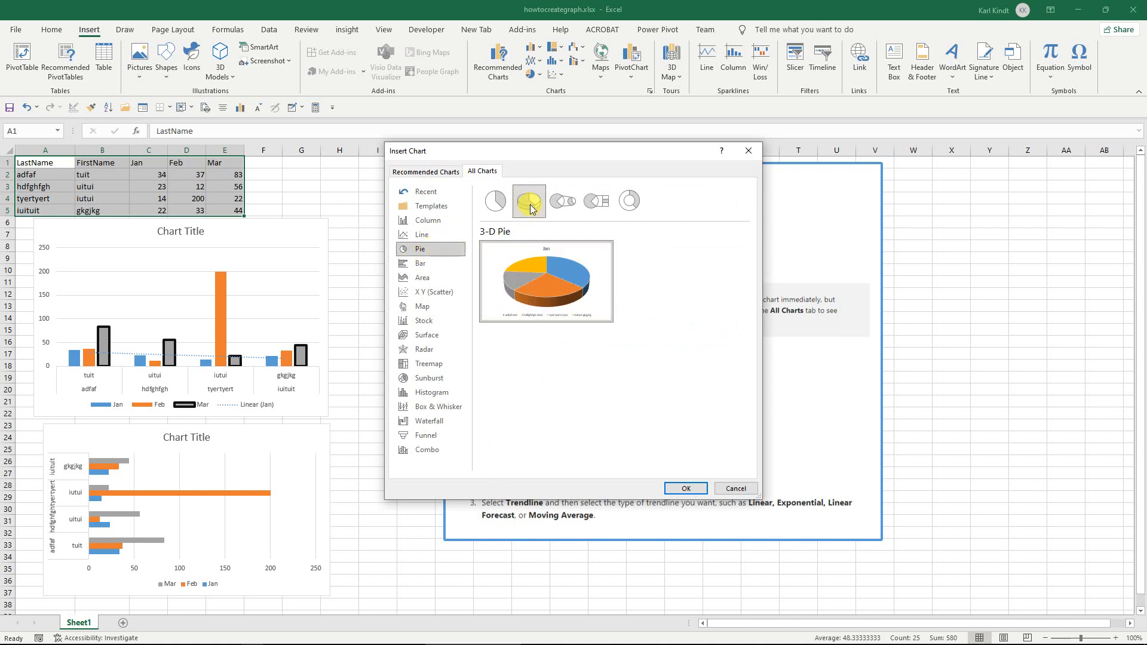
click(565, 206)
click(597, 203)
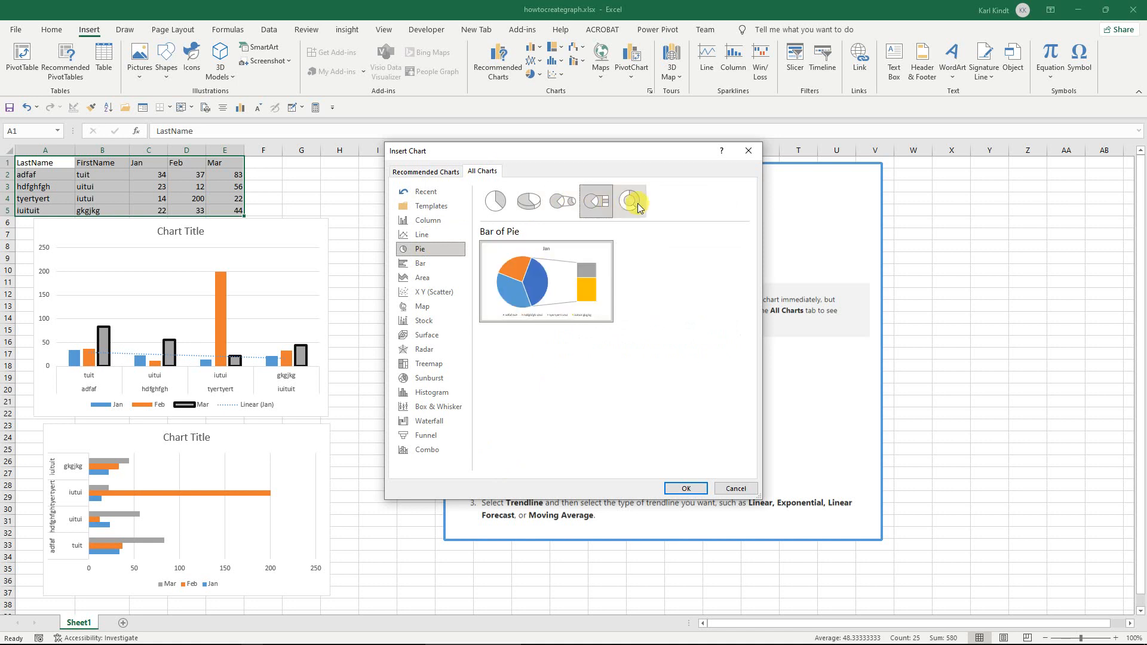
click(629, 205)
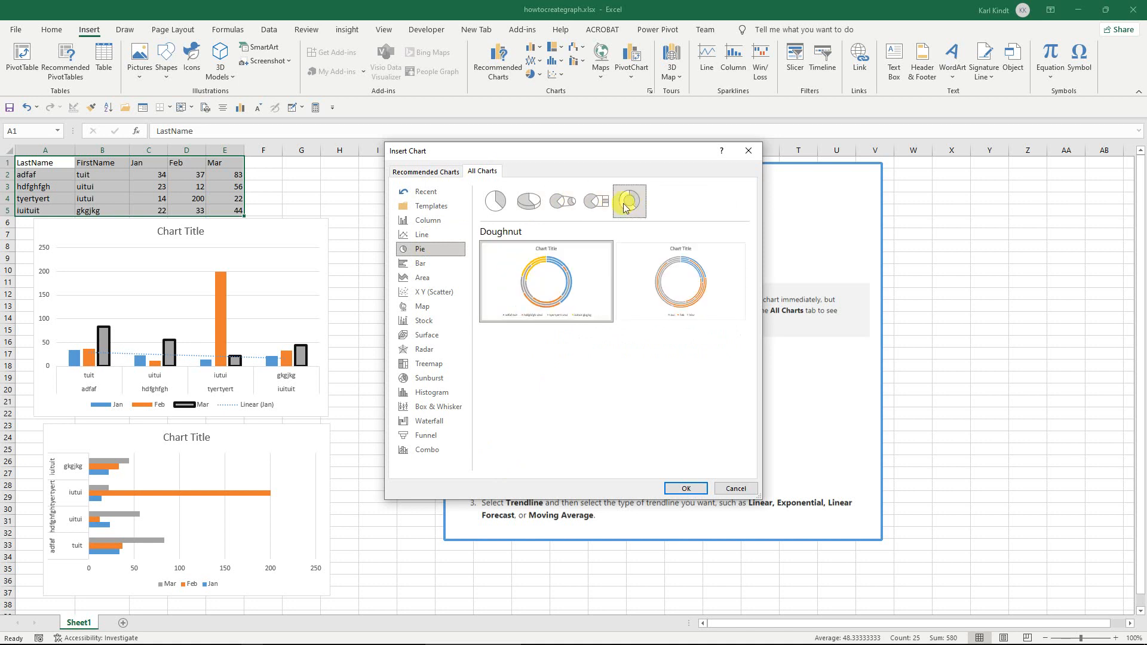
click(594, 206)
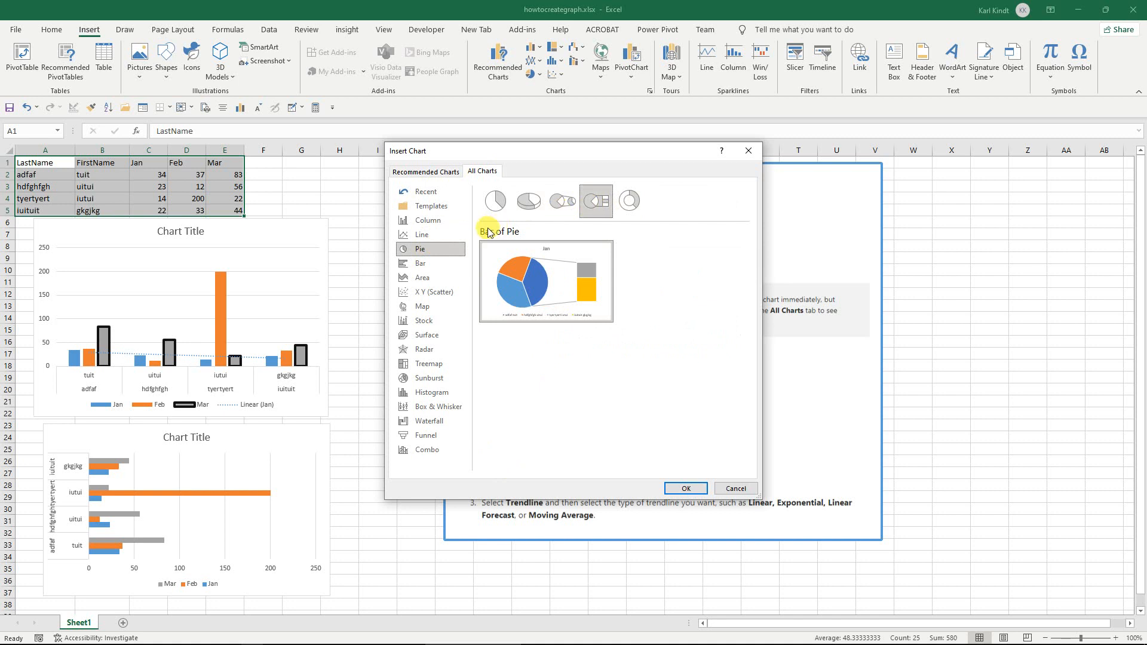
Step: Preview the Surface, Radar, Treemap and Sunburst chart types, and cancel without inserting a chart
click(433, 337)
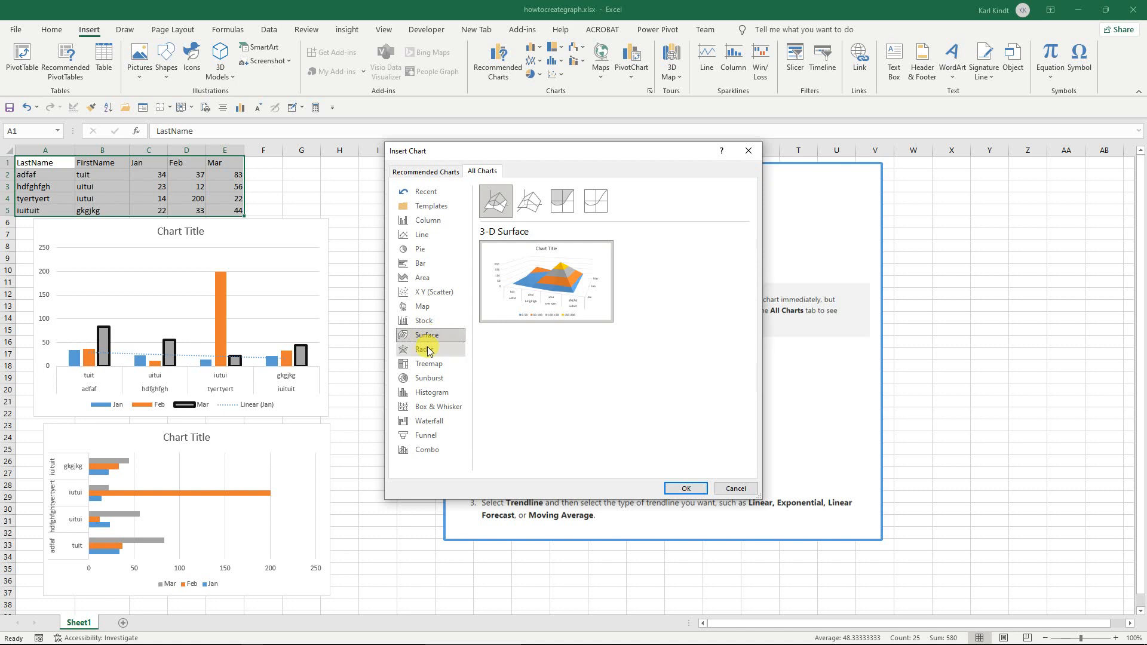
click(429, 351)
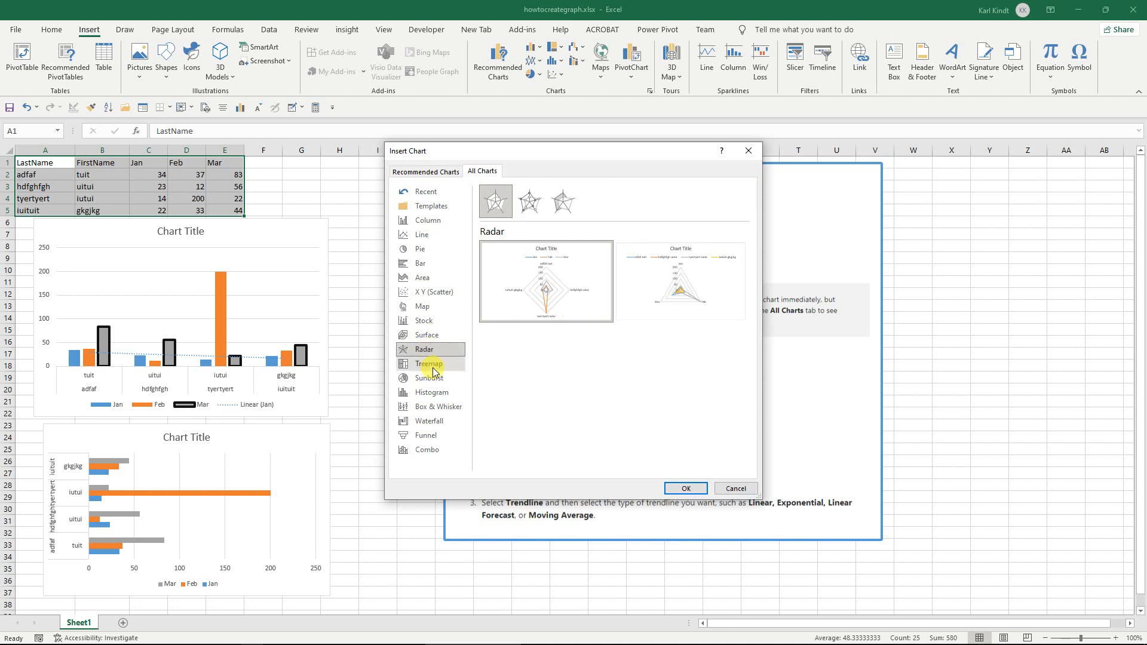
click(433, 365)
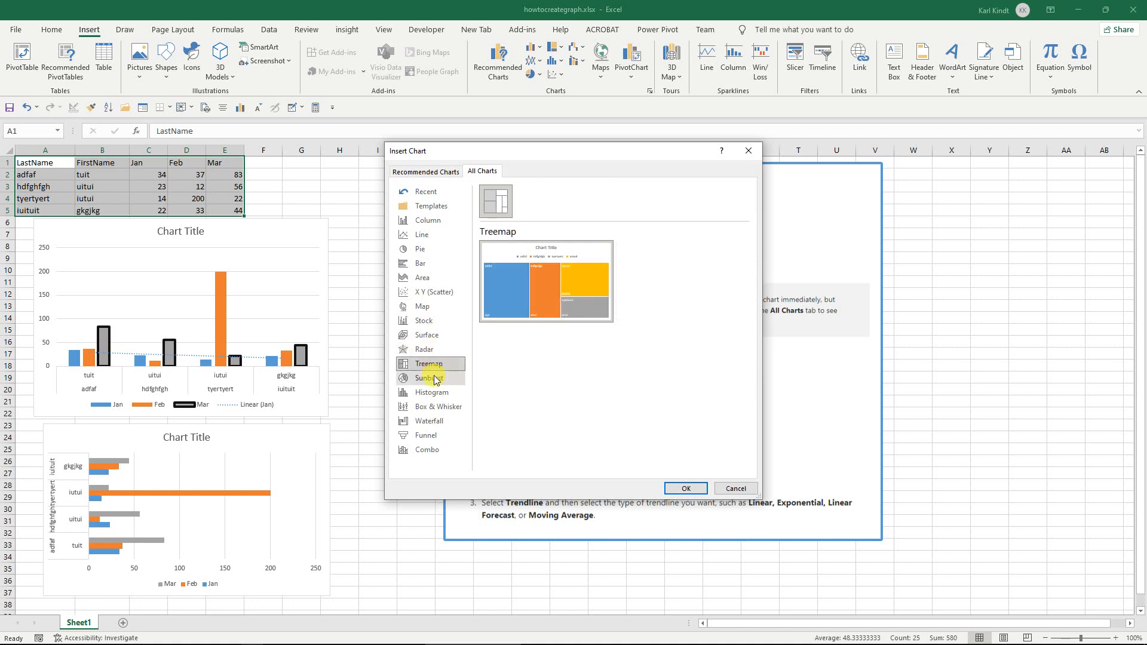
click(436, 381)
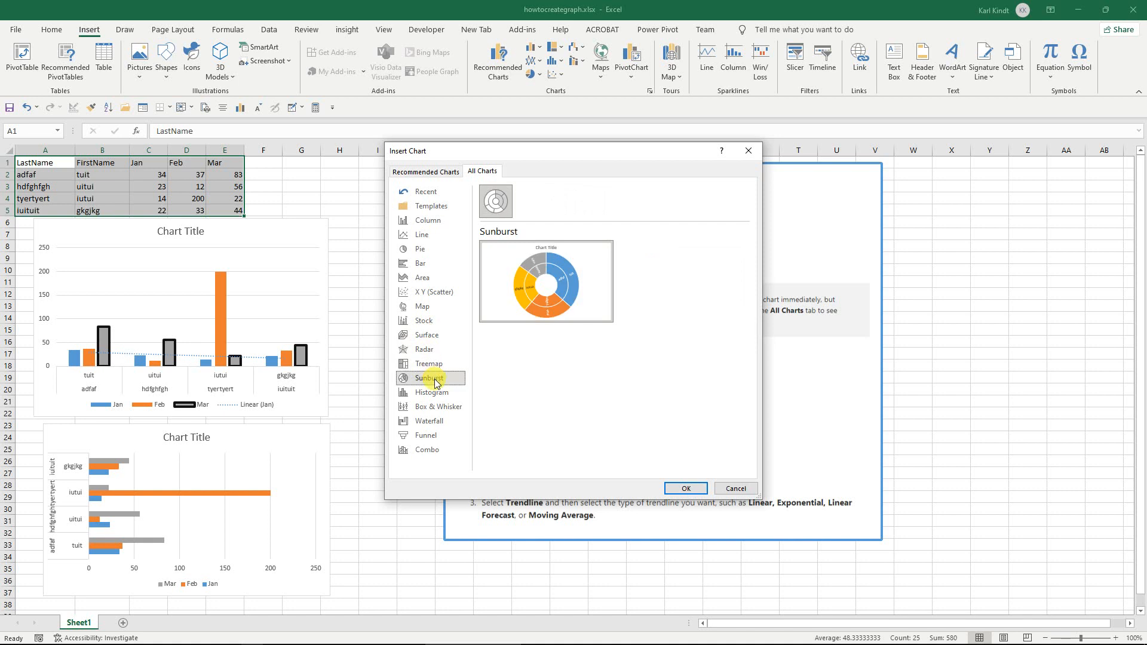
click(737, 489)
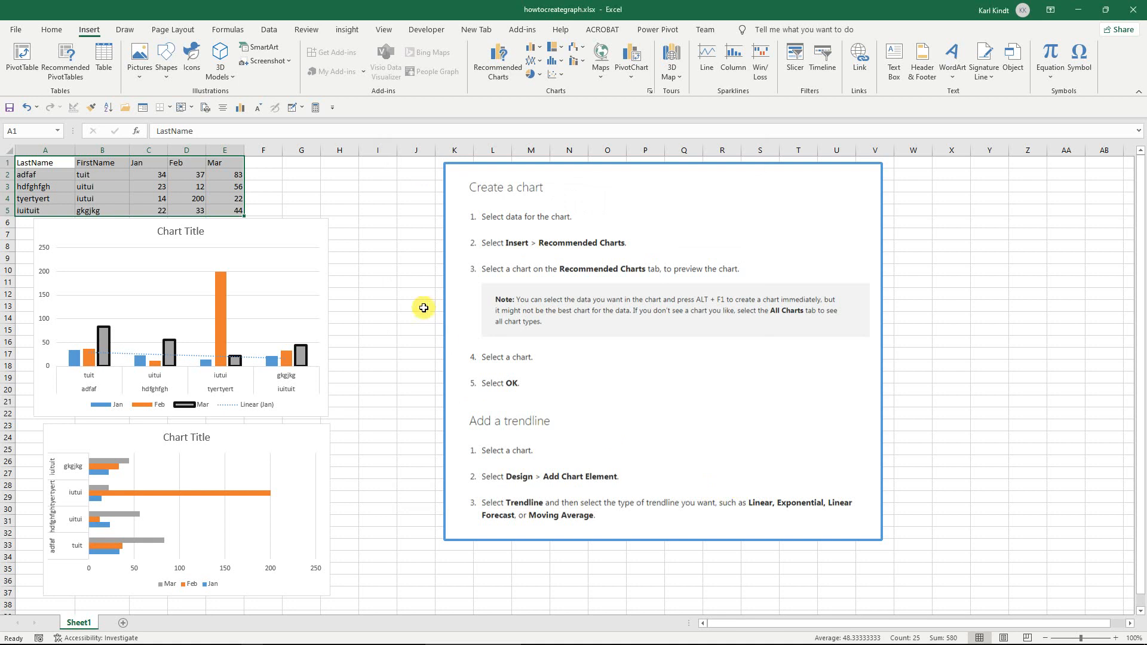
Step: Select only cells B2:C3 and show the recommended charts for that smaller range
click(53, 197)
drag(42, 174, 151, 186)
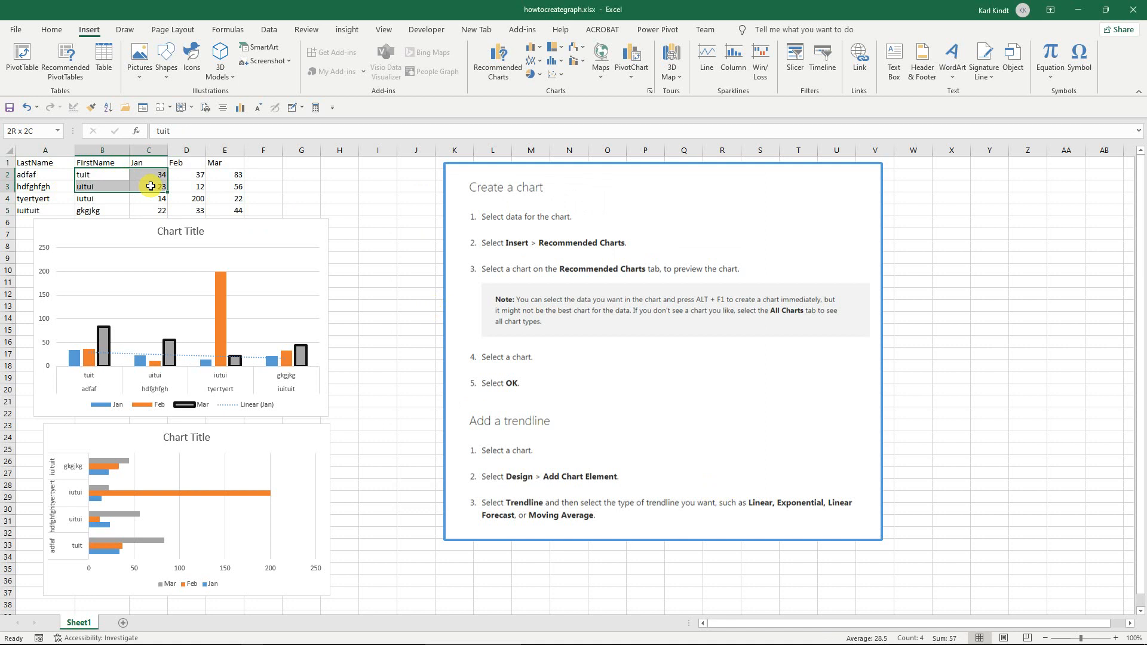
drag(150, 187, 150, 186)
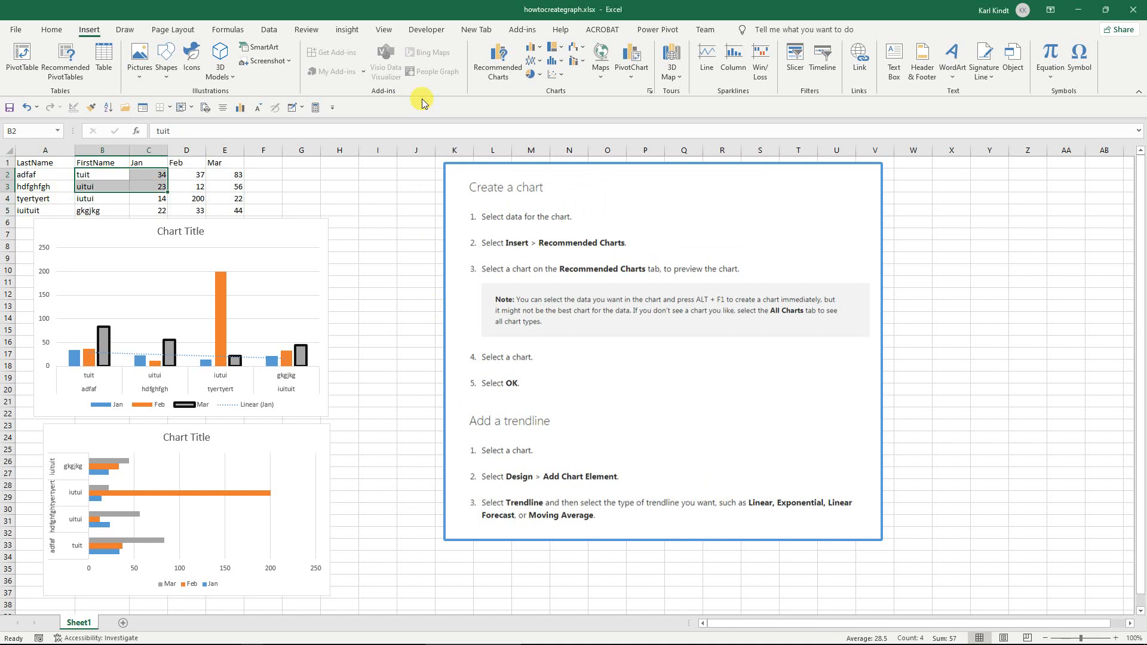
click(499, 60)
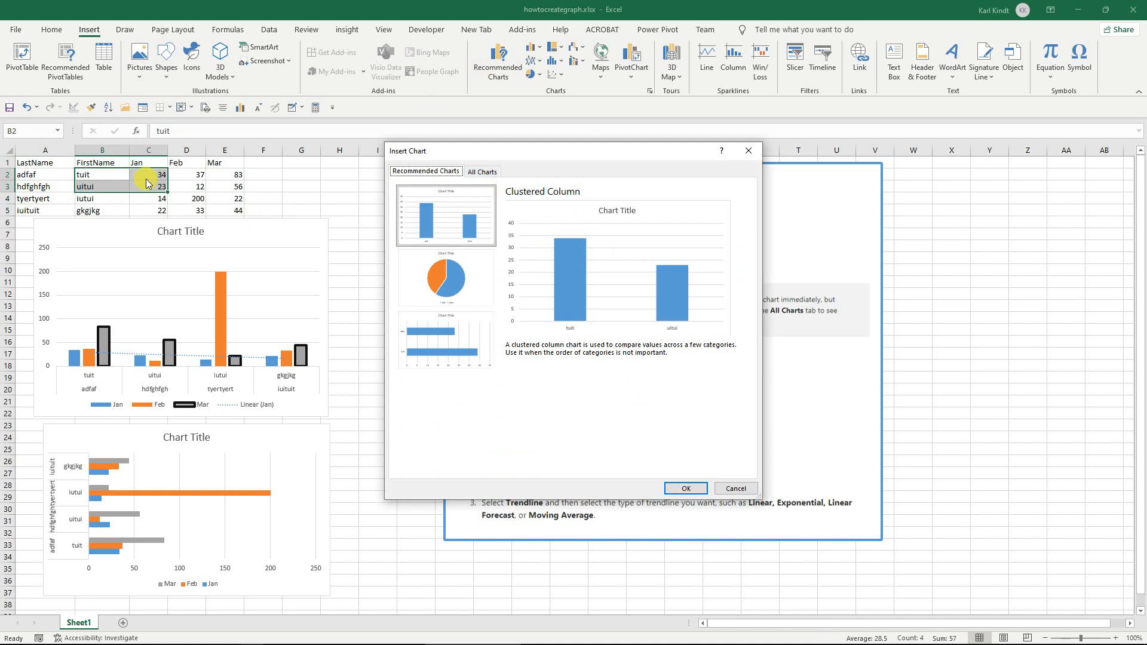
Step: Preview the recommended charts for the range B2:E5, leaving out the header row, and cancel without inserting one
click(736, 488)
click(111, 176)
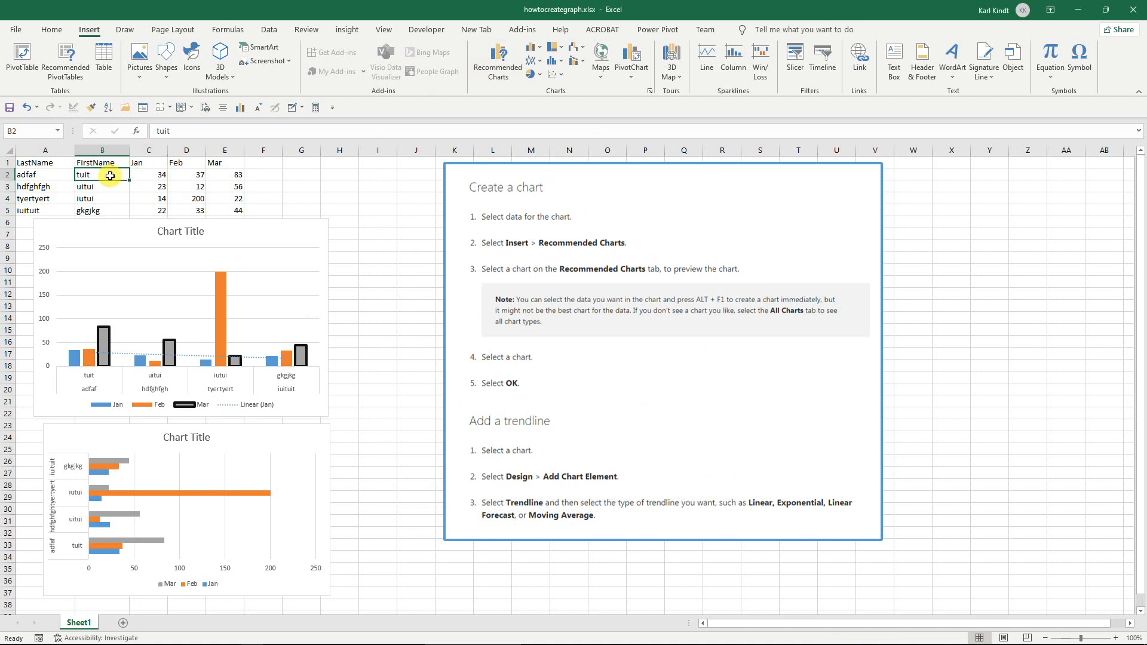
drag(110, 199, 202, 214)
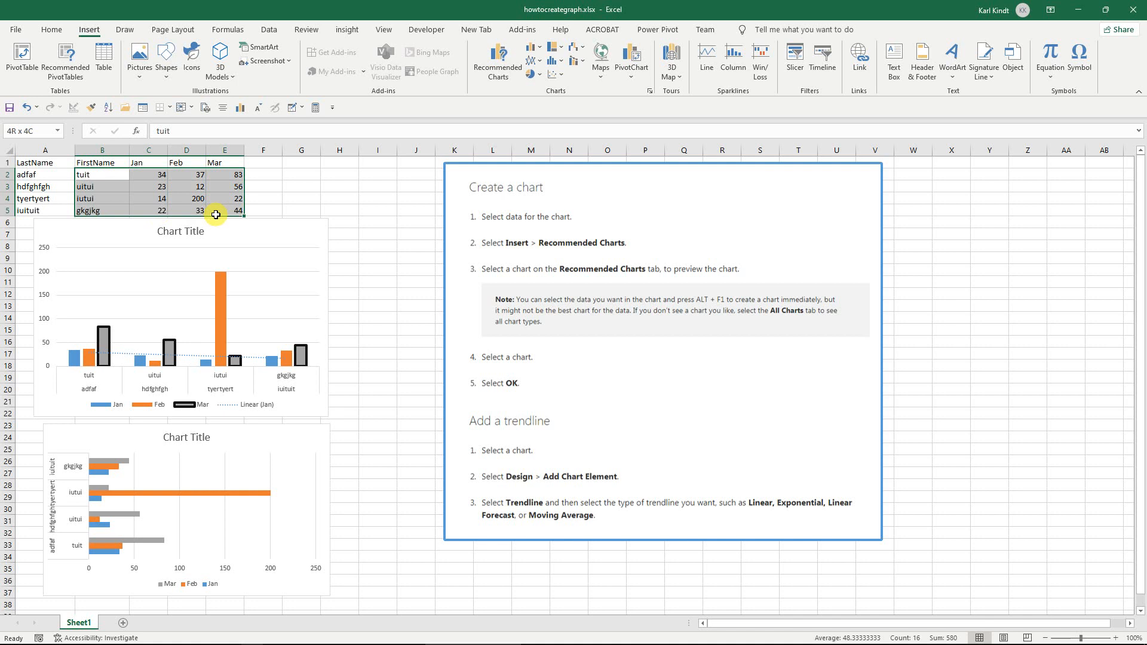
drag(215, 215, 215, 214)
click(500, 67)
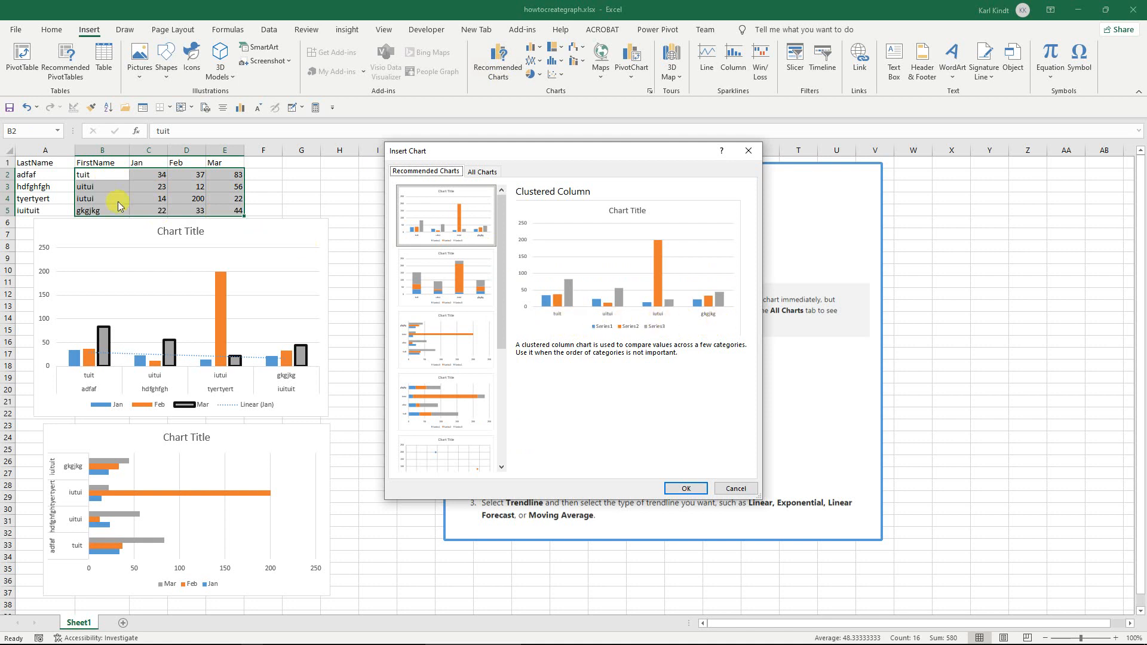
click(735, 489)
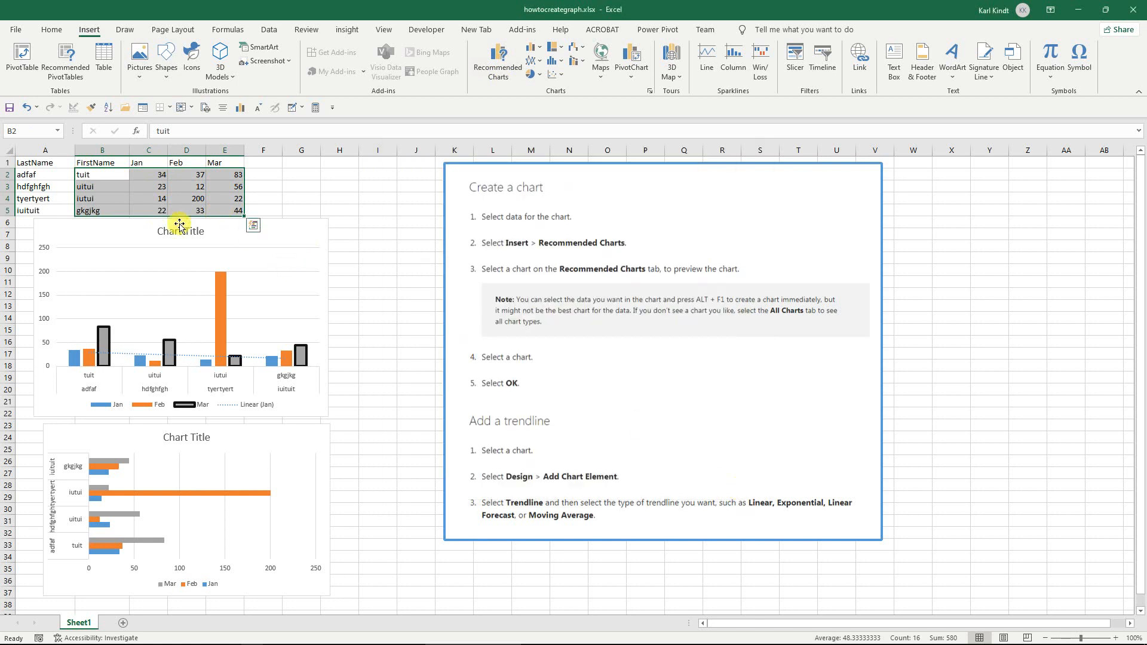
Step: Preview the recommended charts for B1:E5 including the header row, and cancel without inserting one
click(138, 198)
drag(107, 166, 230, 210)
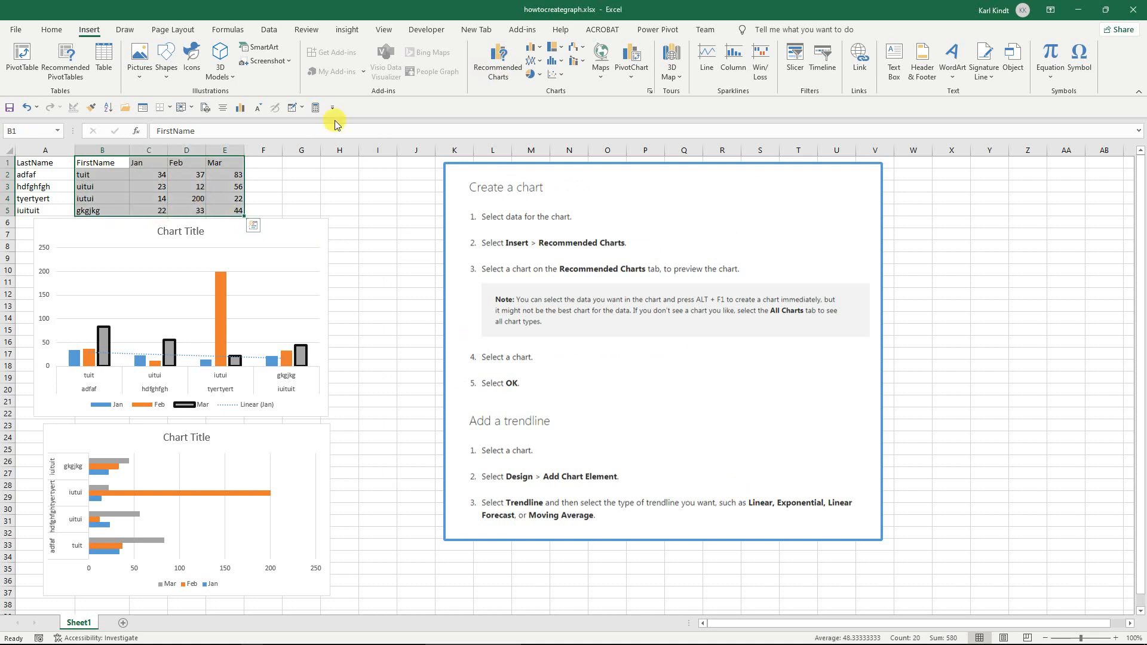
click(506, 70)
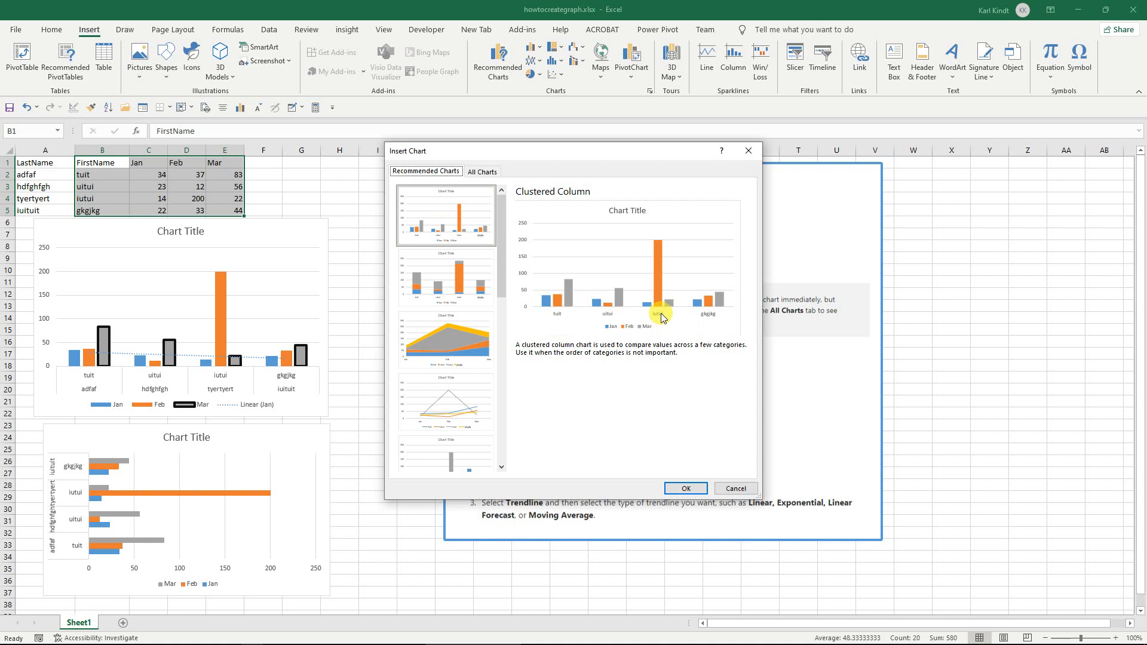
click(736, 488)
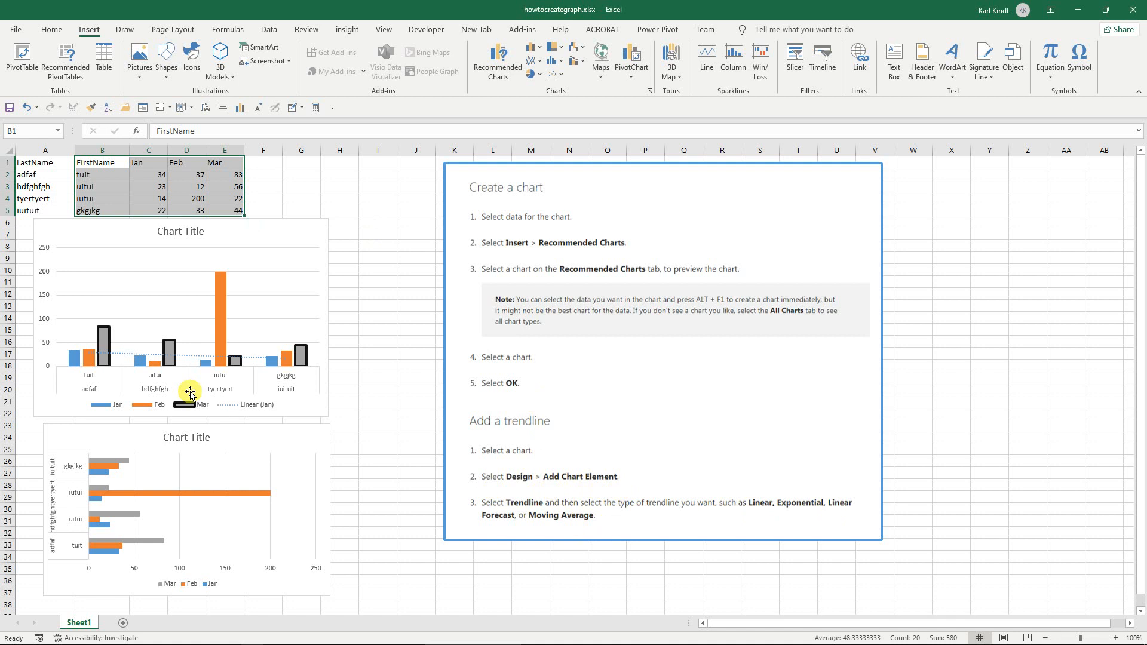
Step: Examine the existing column and bar charts on the sheet and show the design options for the bar chart
click(186, 365)
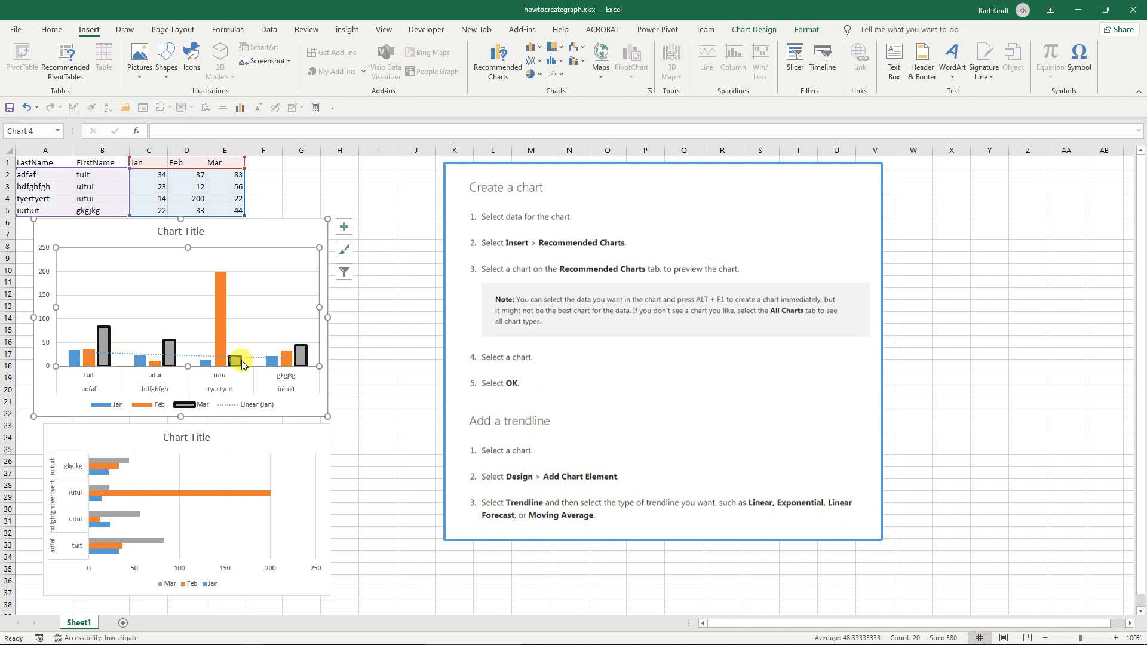
mouse_move(220, 366)
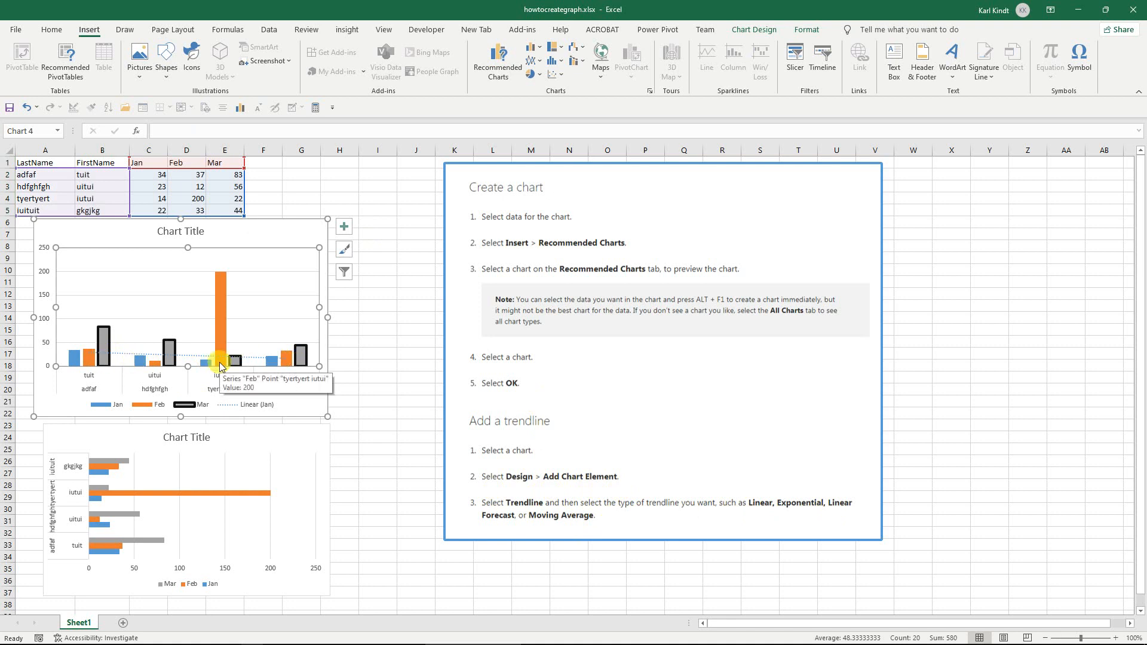
click(218, 466)
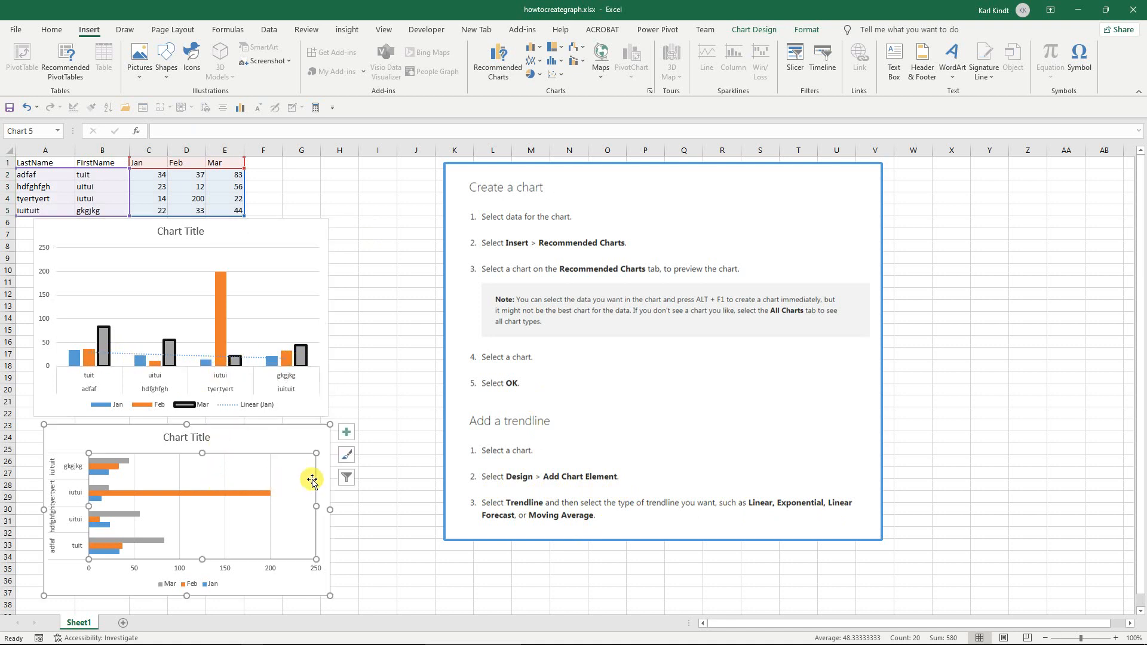
mouse_move(268, 496)
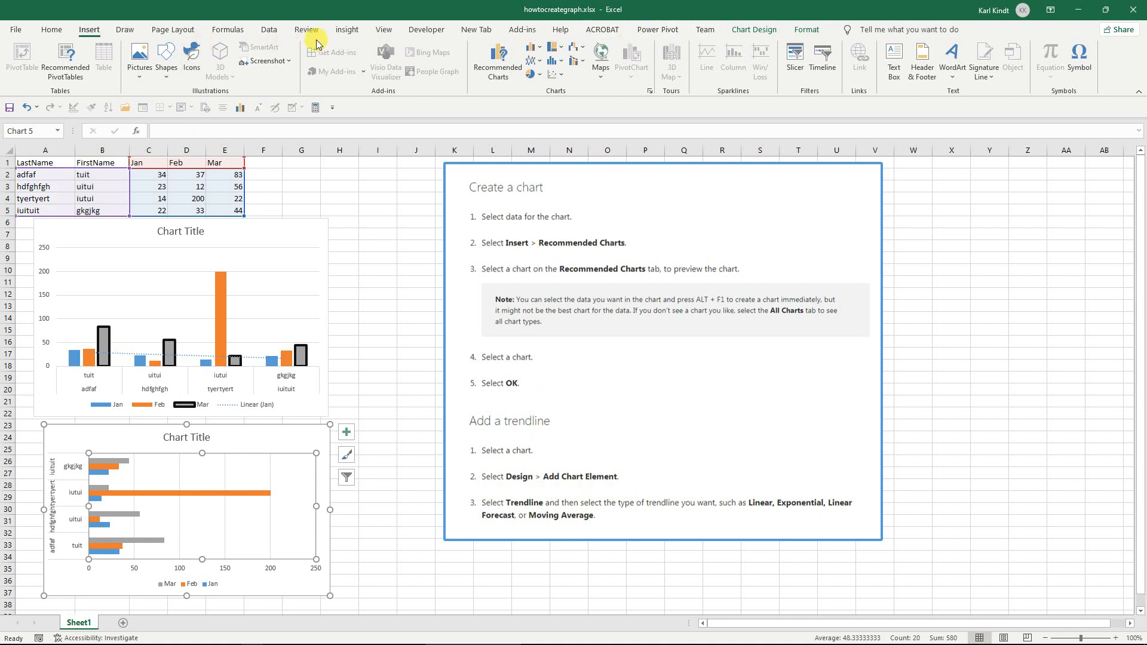
click(746, 31)
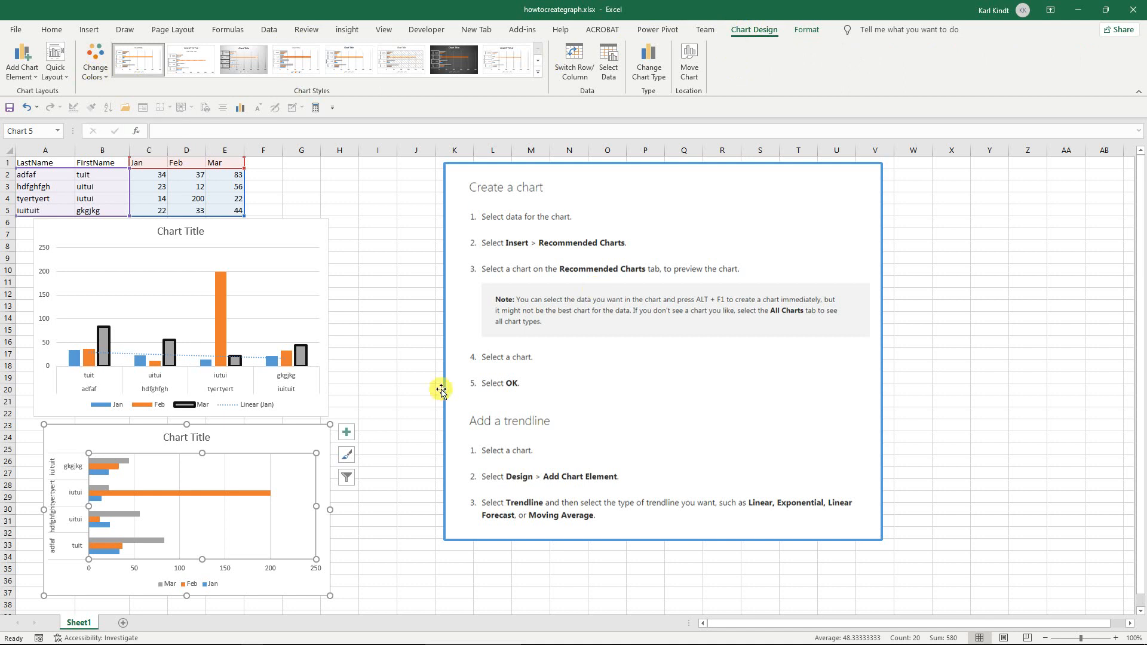
click(400, 340)
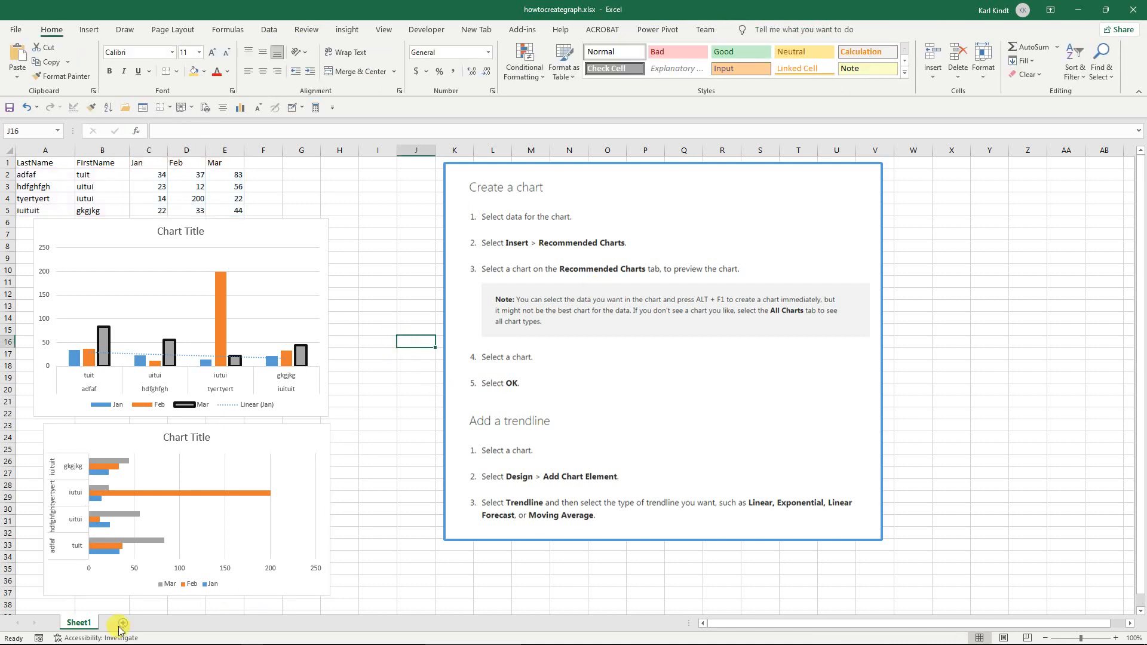
Step: Return to the session4 workbook and follow the Auto Fill link to its example sheet
click(1077, 16)
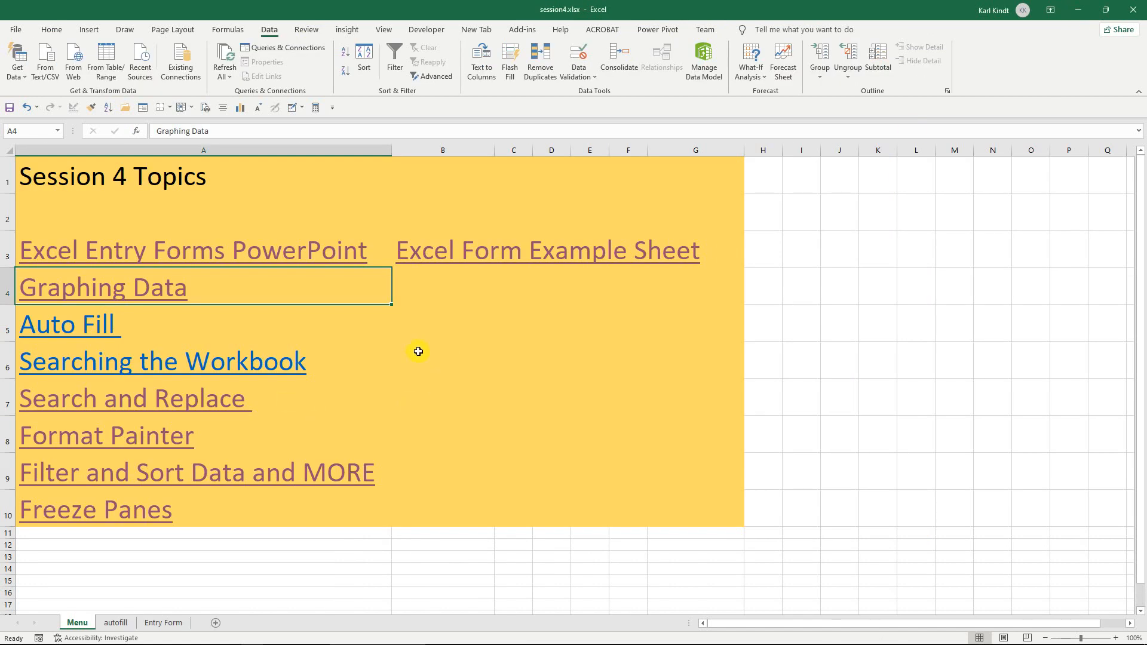
click(30, 328)
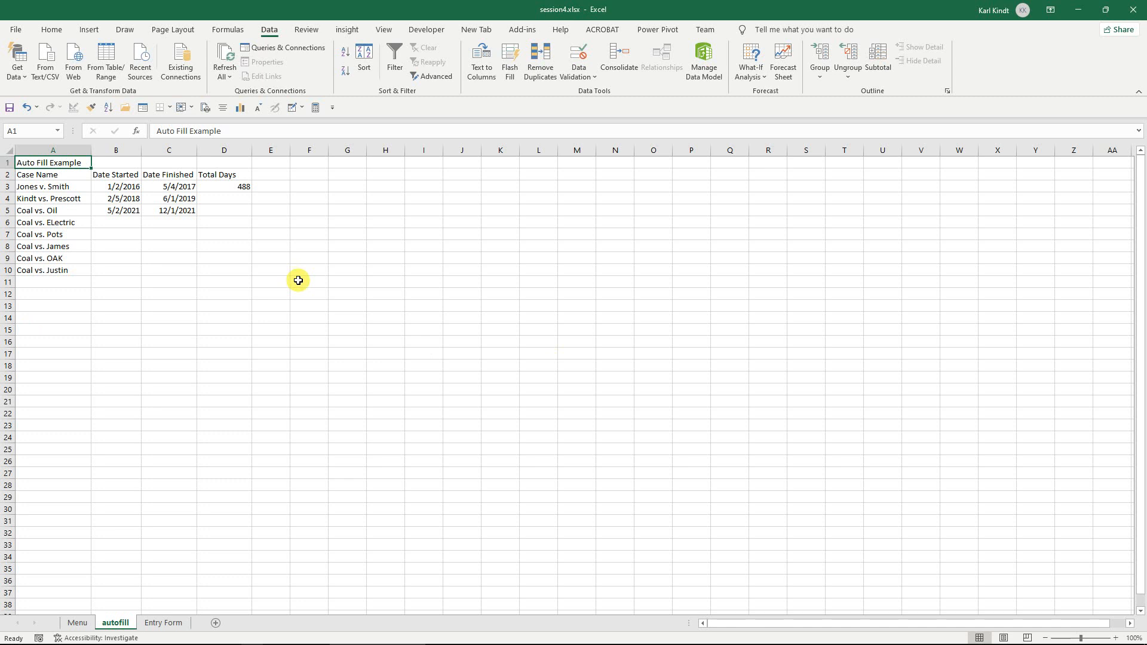
click(126, 213)
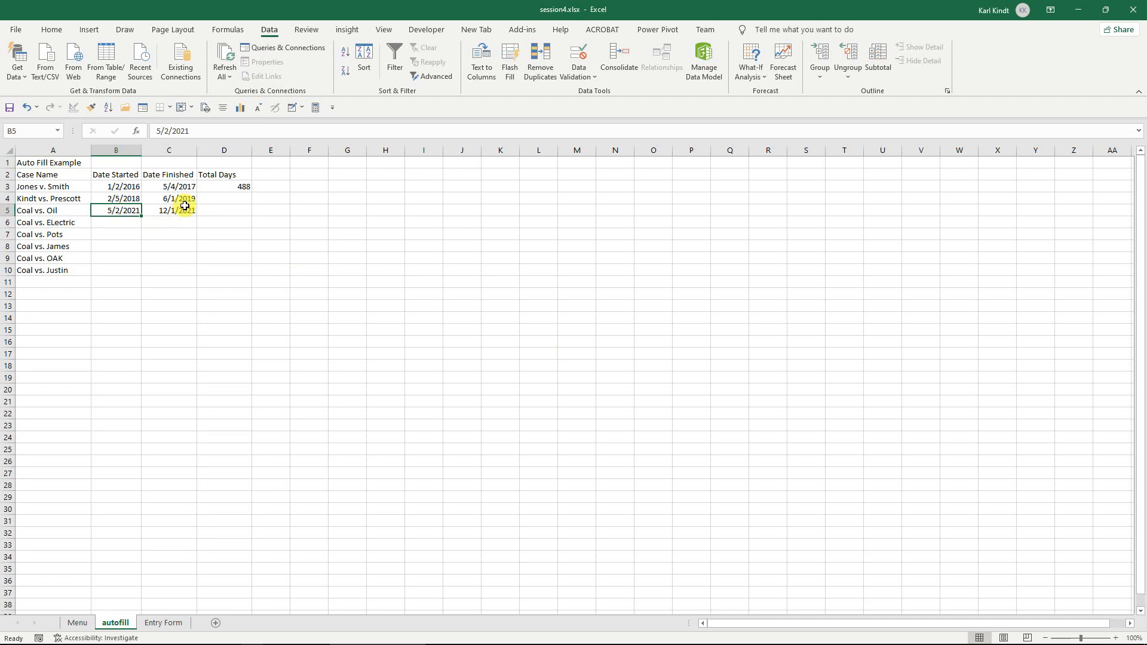
Step: Examine the Total Days formula in D3 and the start and finish date cells B3 and C3 it refers to
click(243, 187)
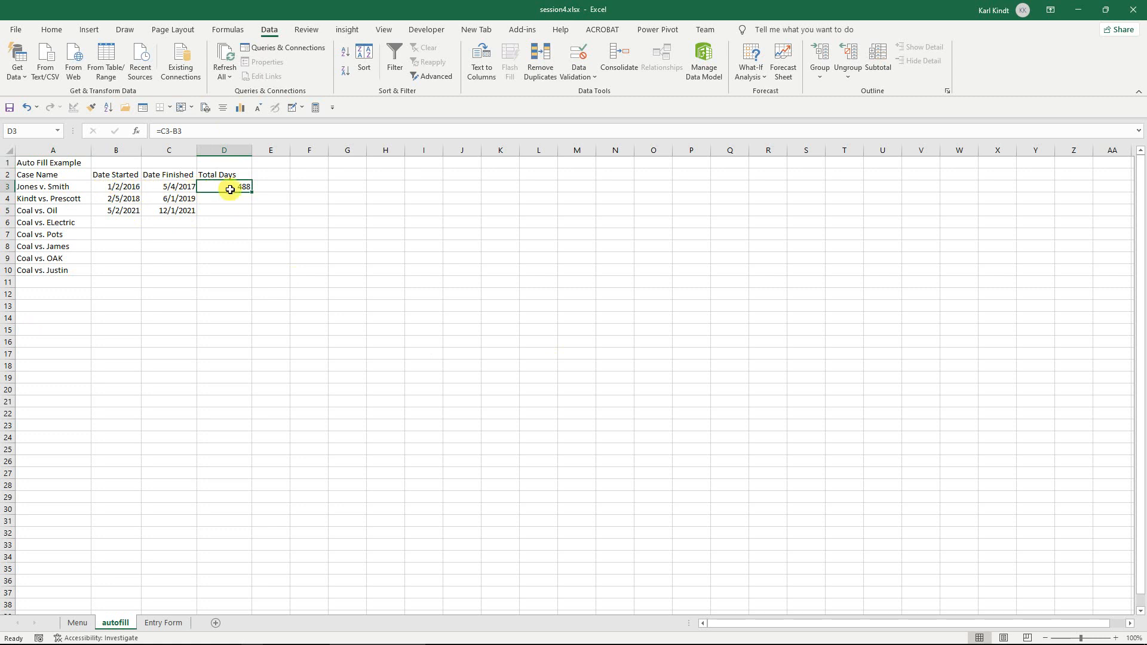
click(175, 188)
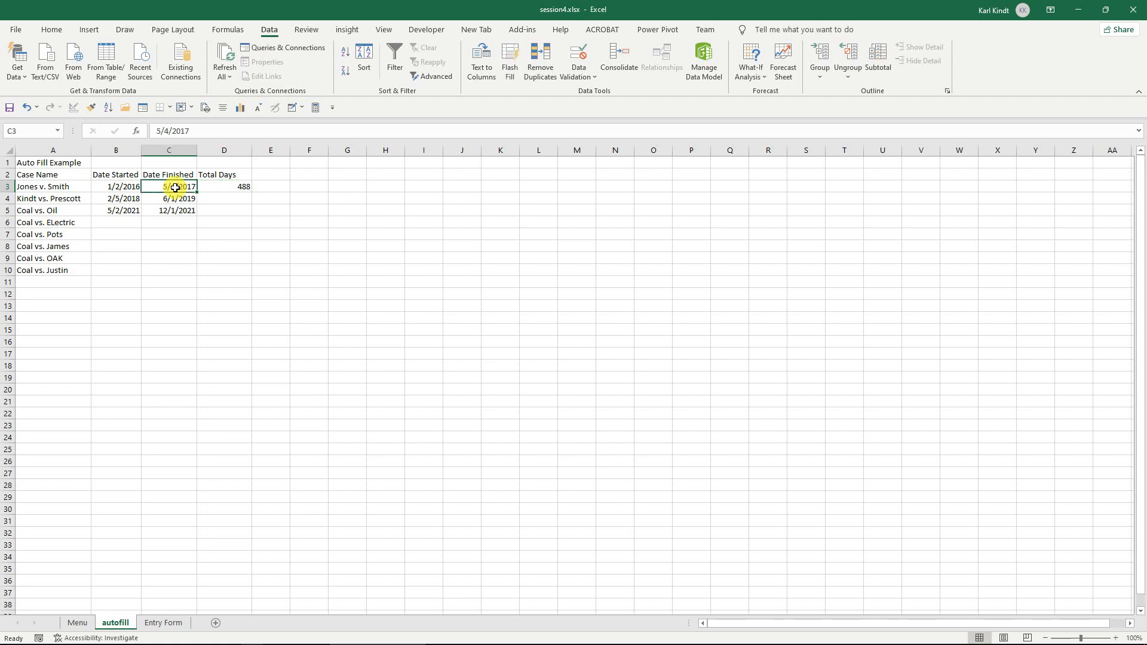
click(132, 186)
click(191, 189)
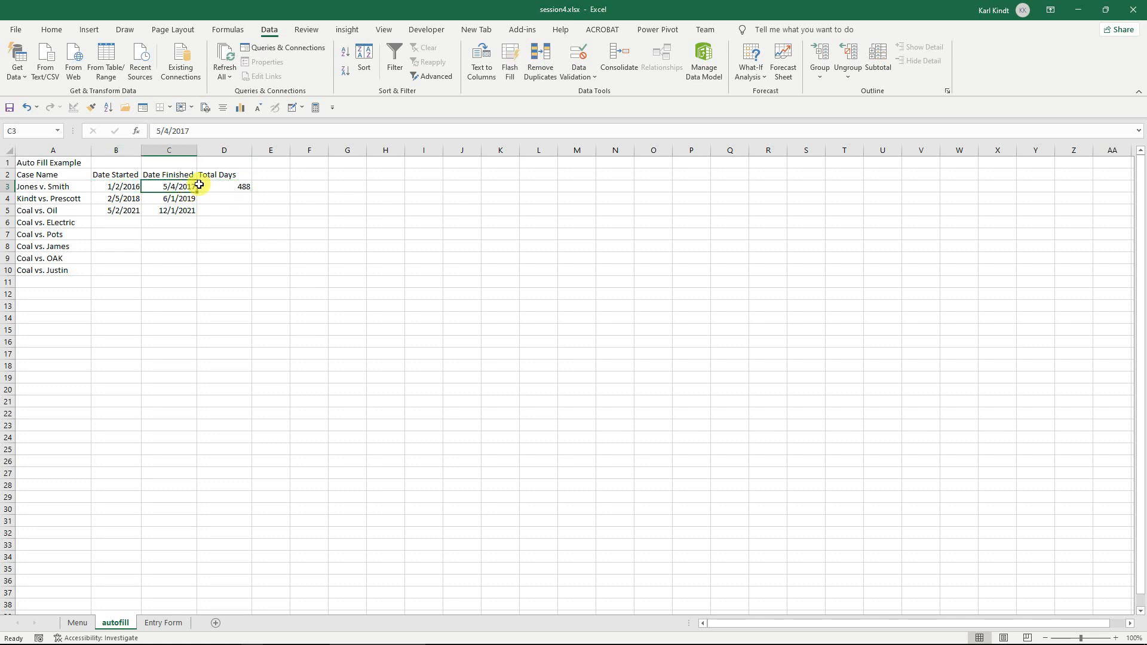
click(235, 187)
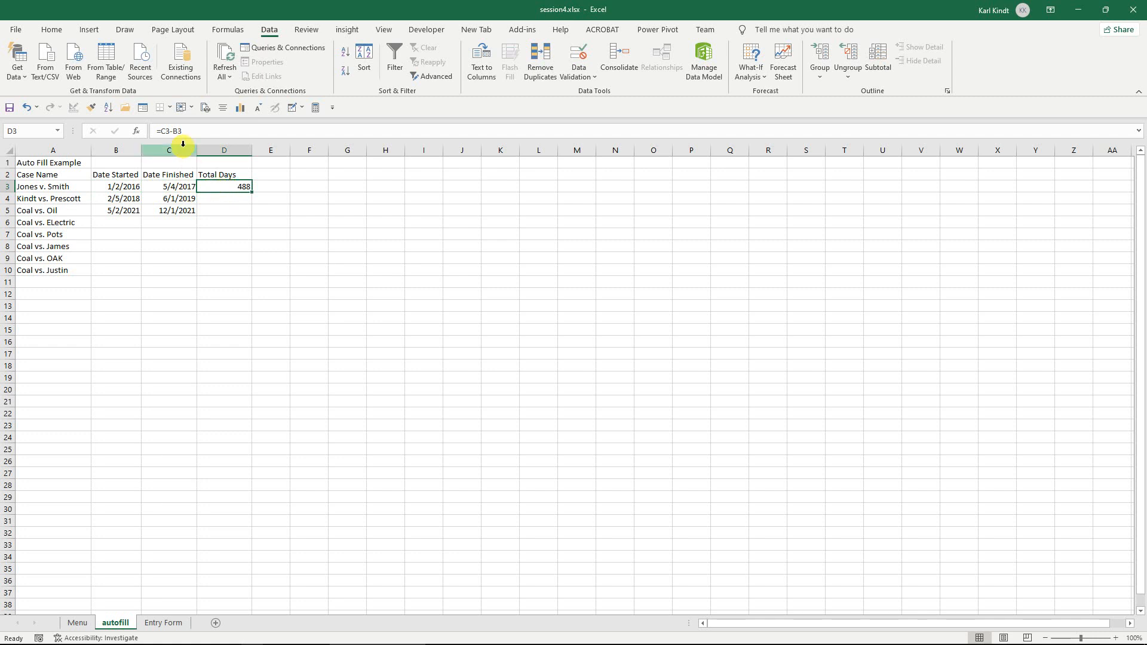
click(179, 186)
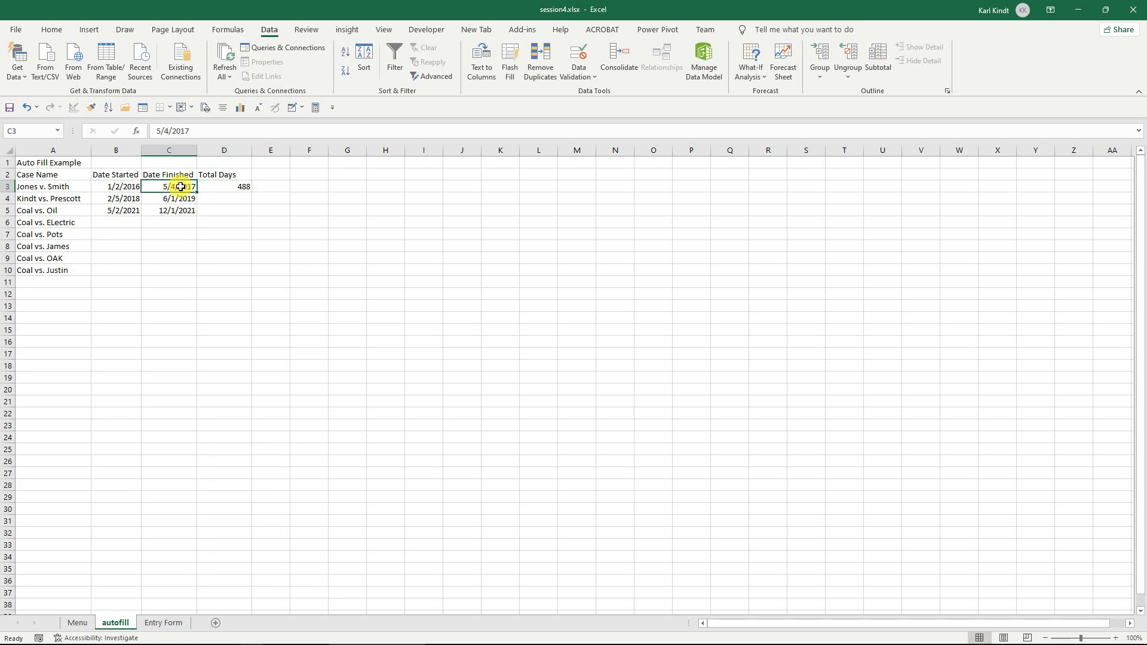
click(126, 186)
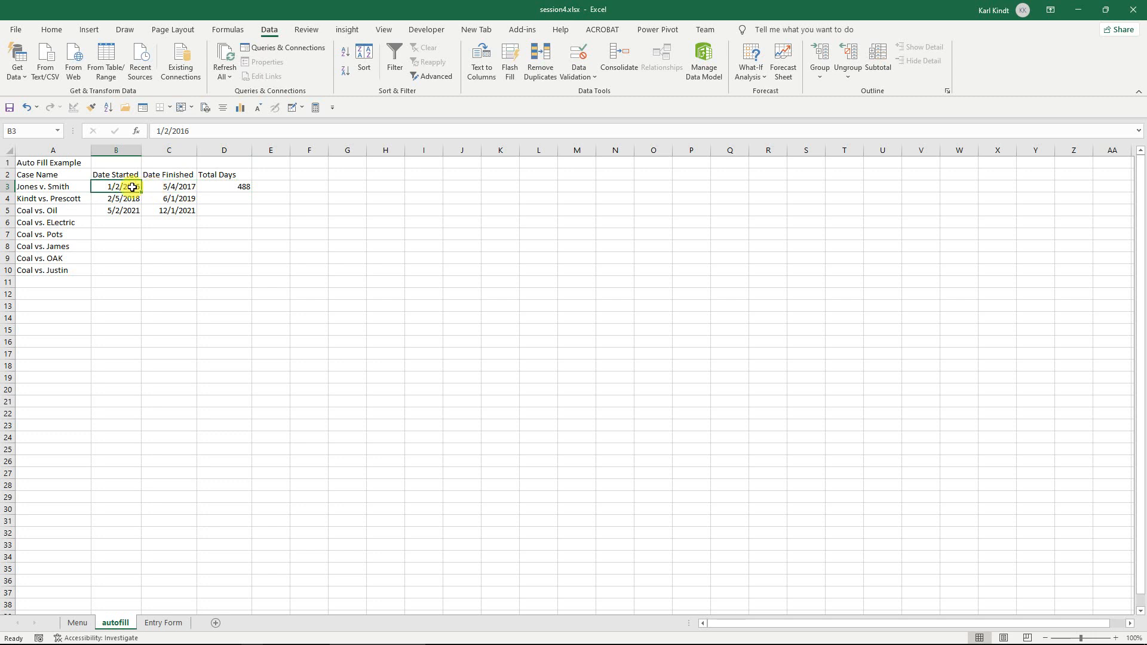
click(237, 187)
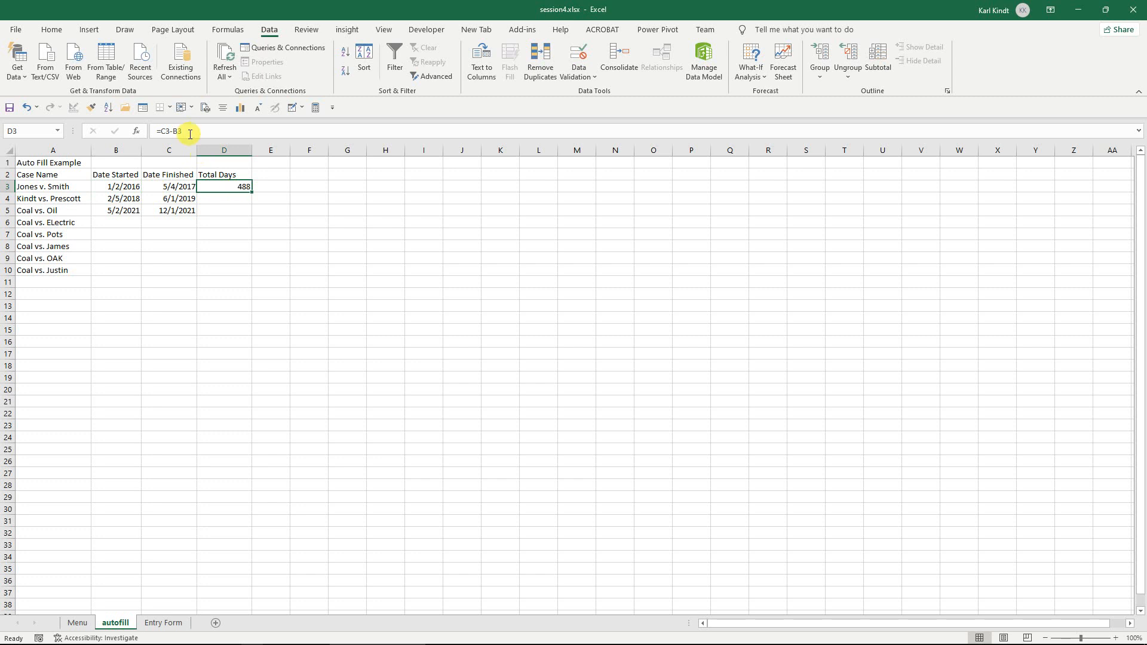
Step: Copy the Total Days formula from D3 into D4 with a regular paste, and undo the paste
right_click(229, 187)
click(259, 210)
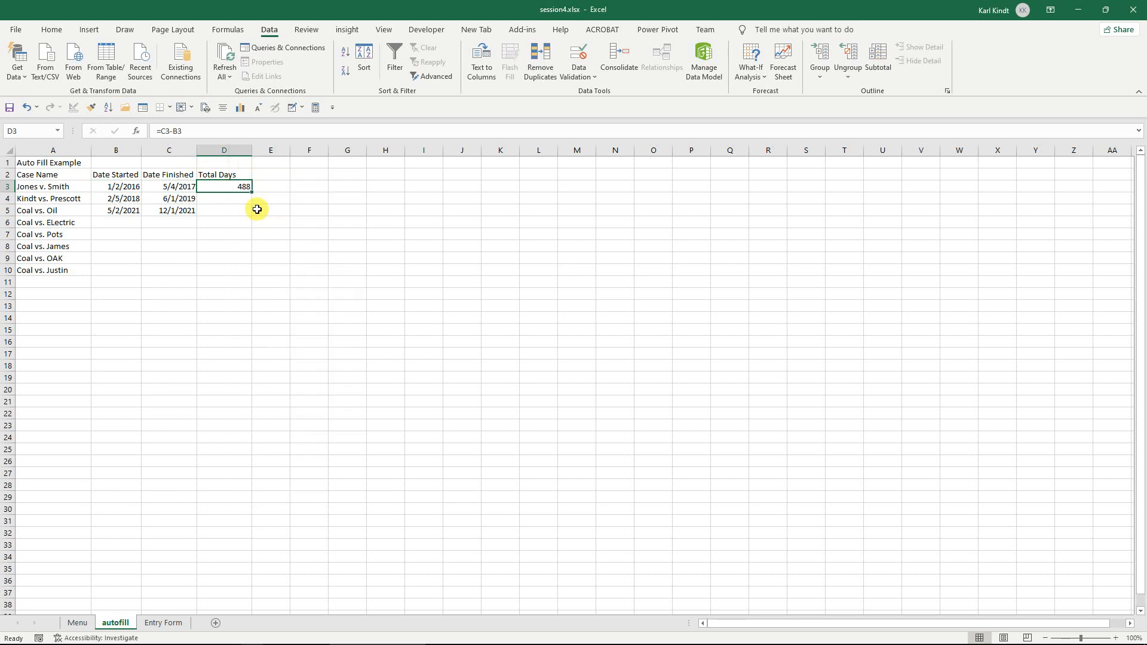
click(235, 200)
right_click(235, 203)
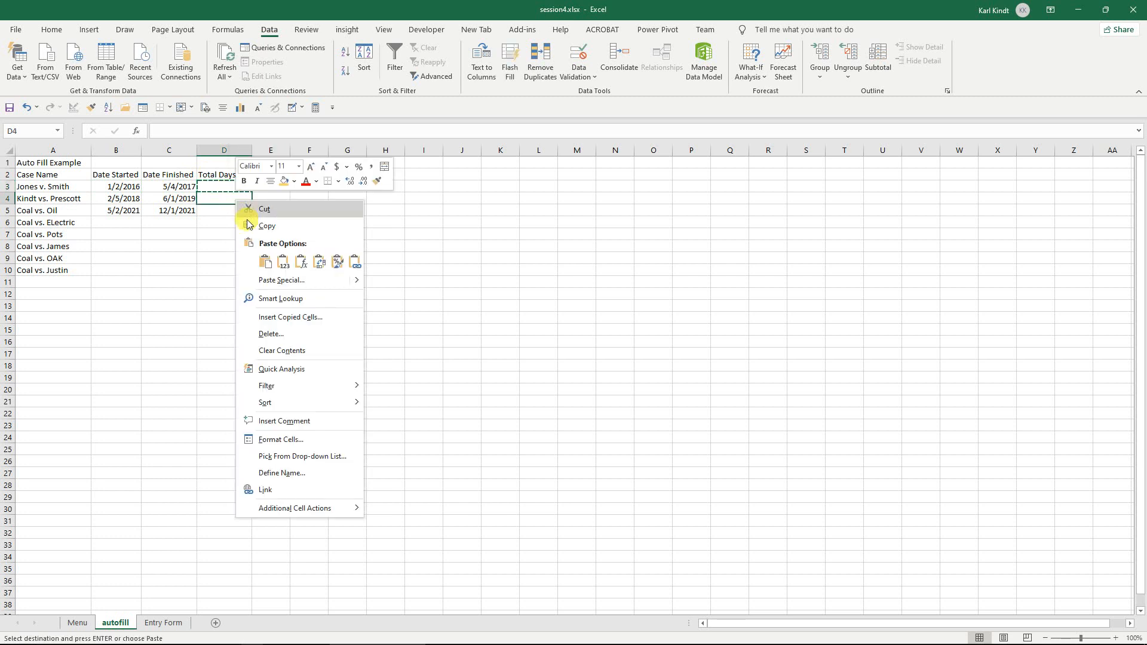
click(265, 261)
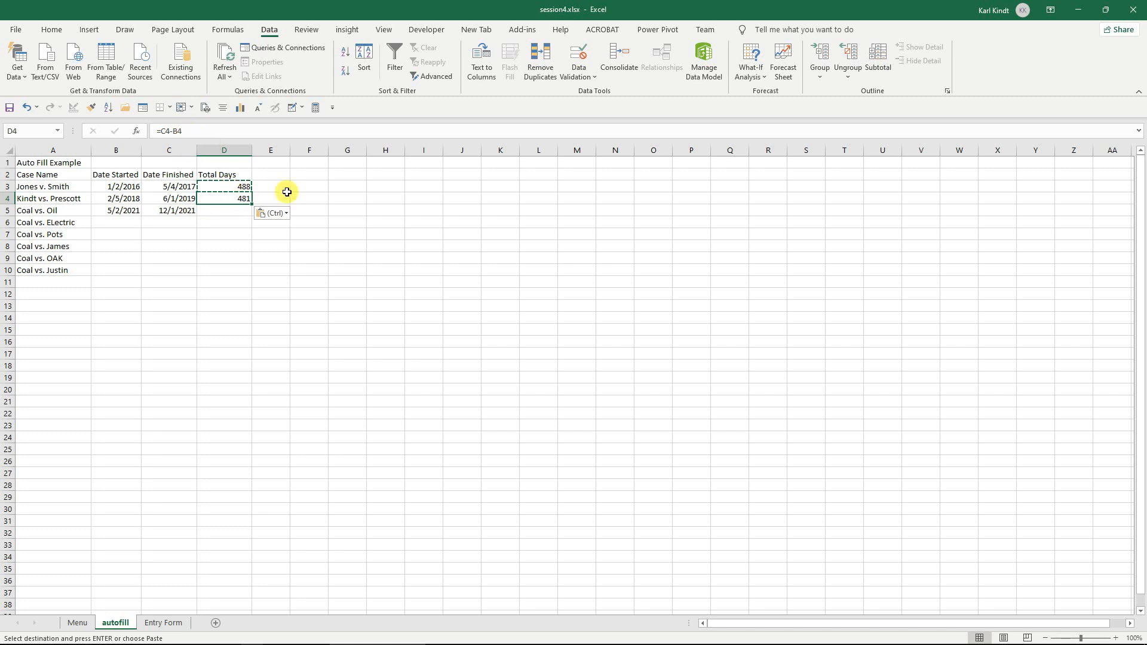
click(26, 108)
click(316, 187)
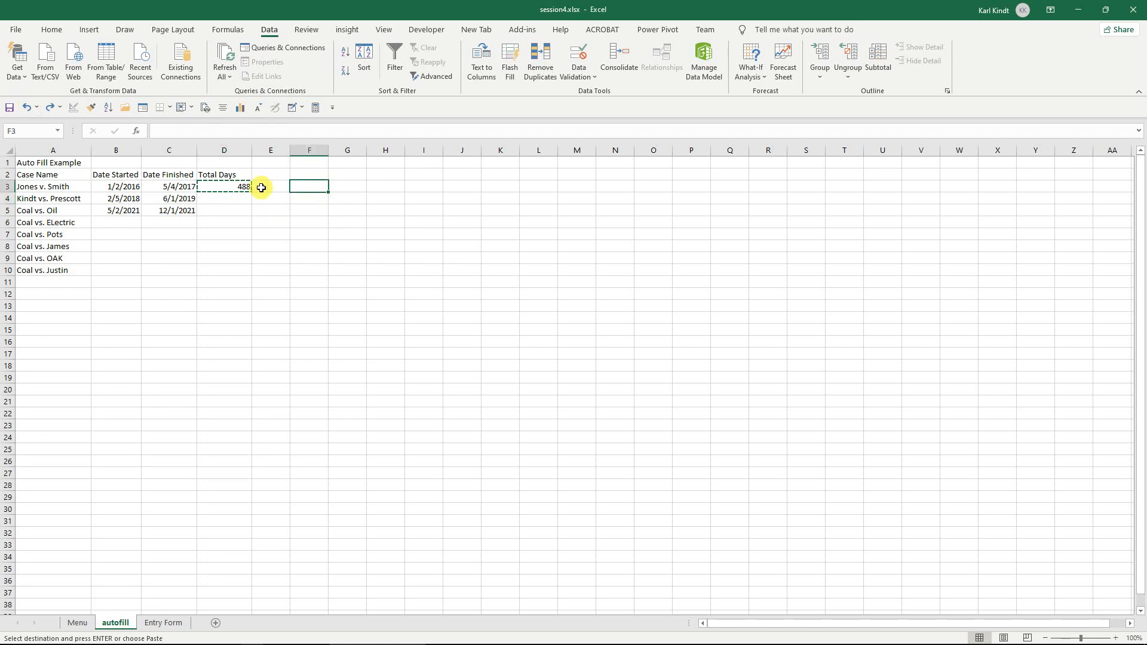
Step: Auto-fill the Total Days formula from D3 down to D10 and check the formulas in the filled cells
click(234, 192)
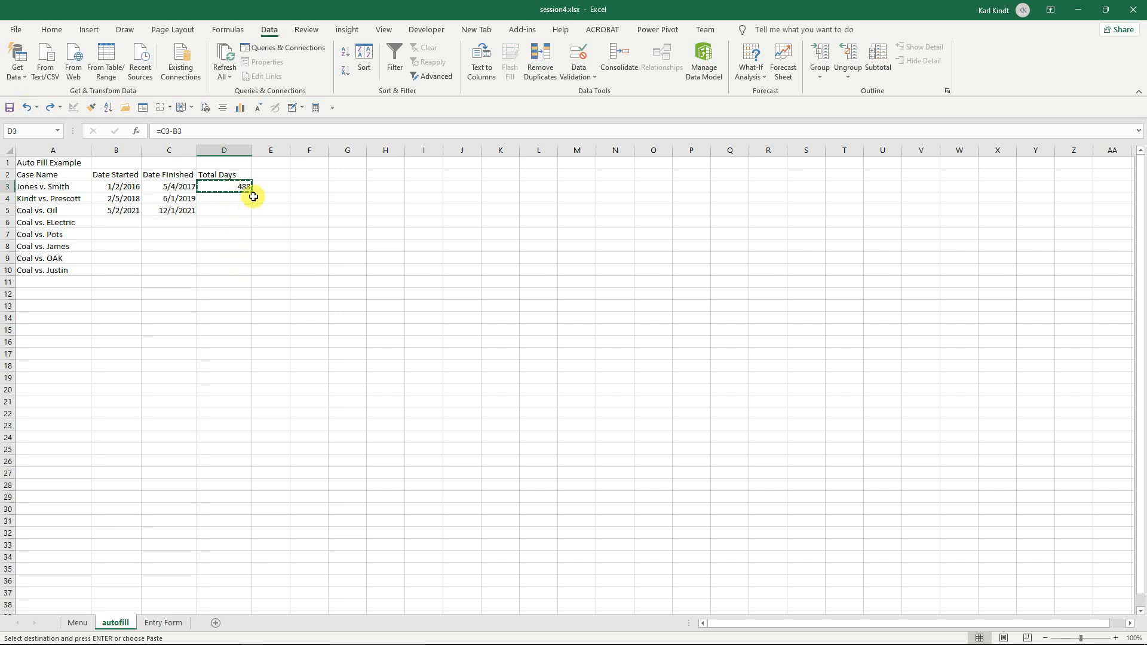
drag(250, 189, 251, 274)
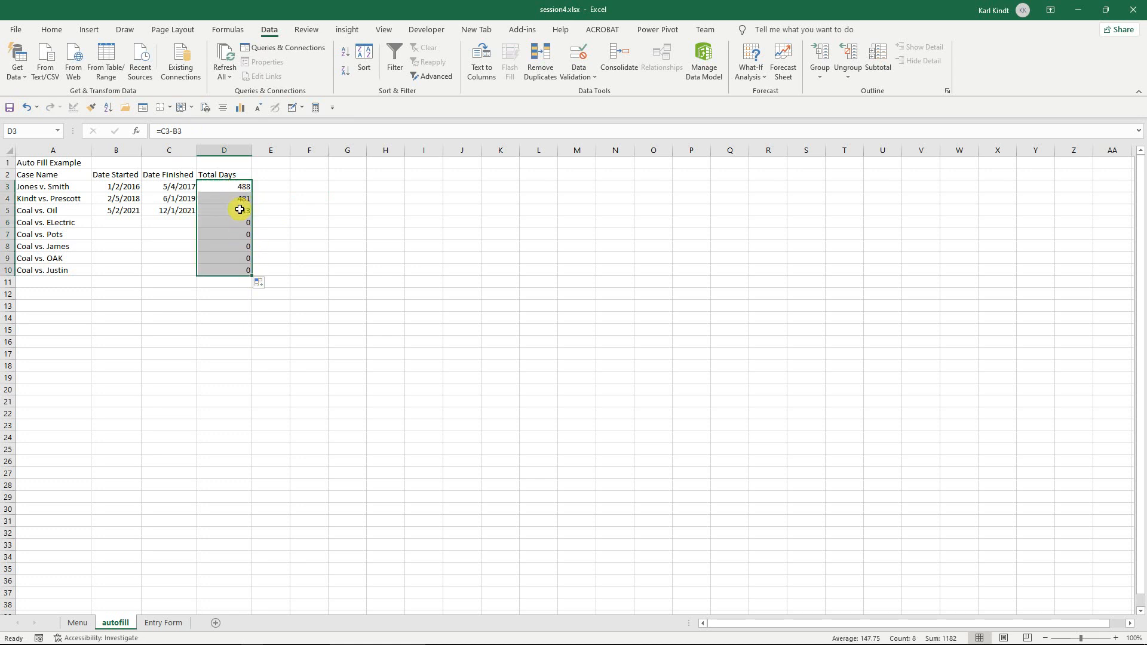
click(240, 223)
click(240, 235)
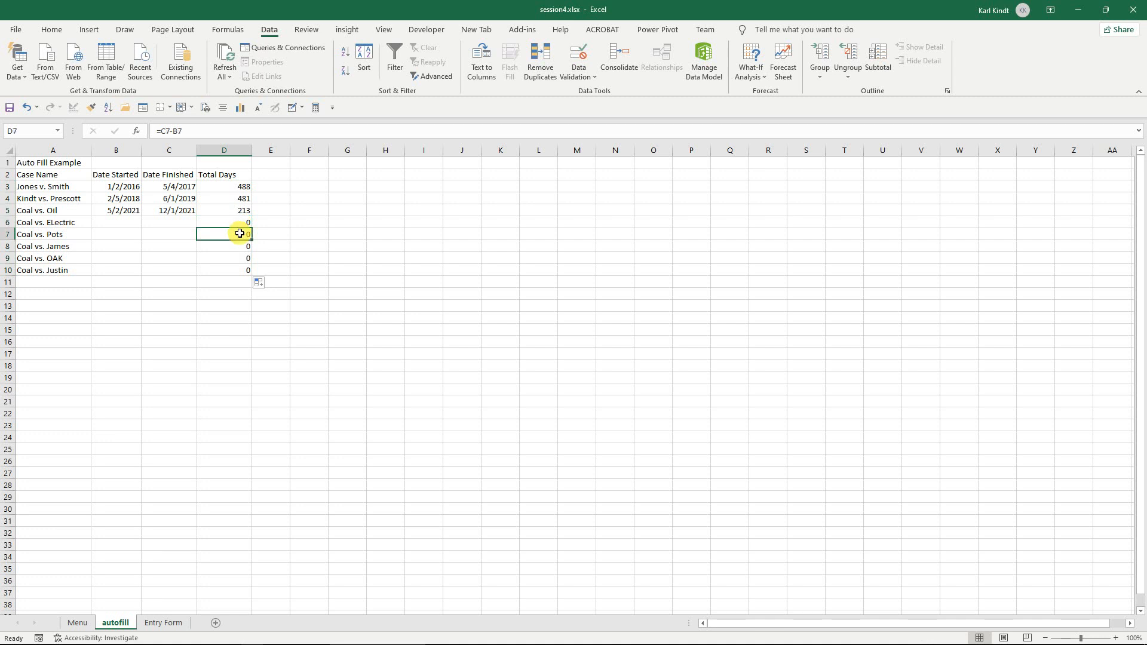
click(240, 247)
click(239, 258)
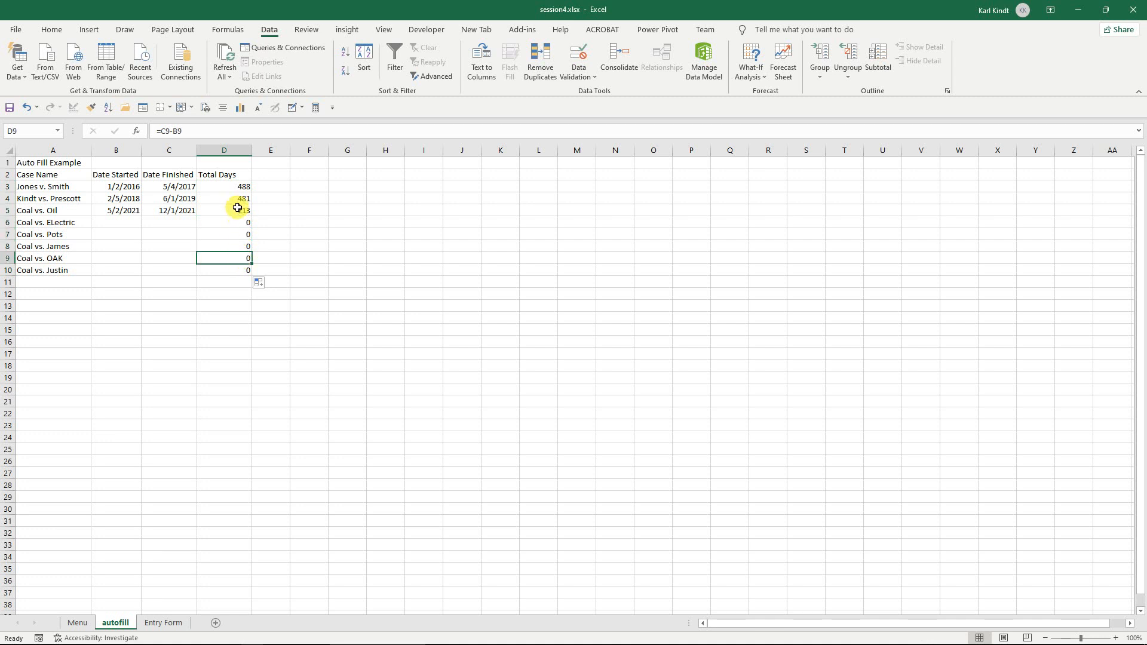
click(239, 185)
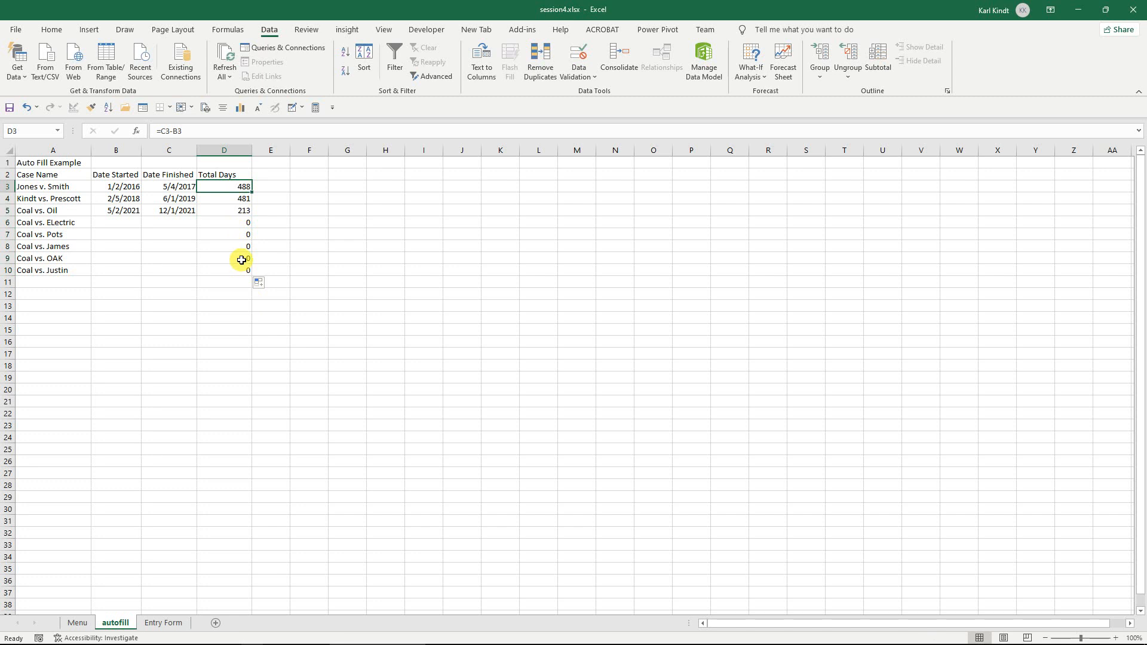
Step: Follow the Searching the Workbook link on the Menu sheet and find the first "Alcott" entry in the margie sheet
click(77, 623)
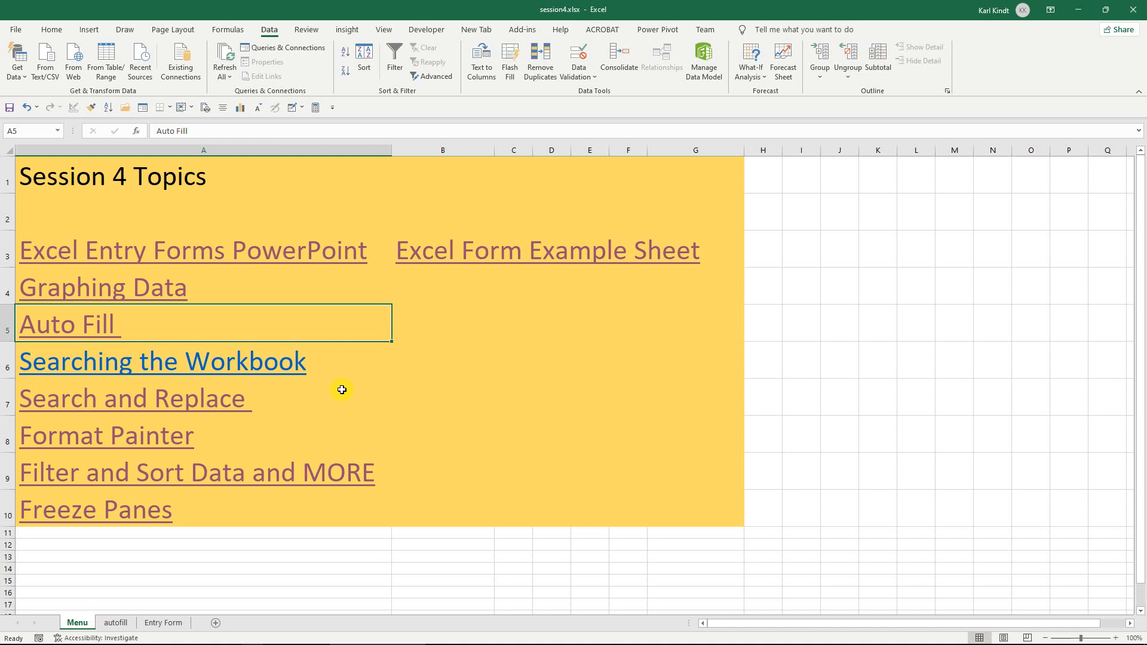
click(107, 368)
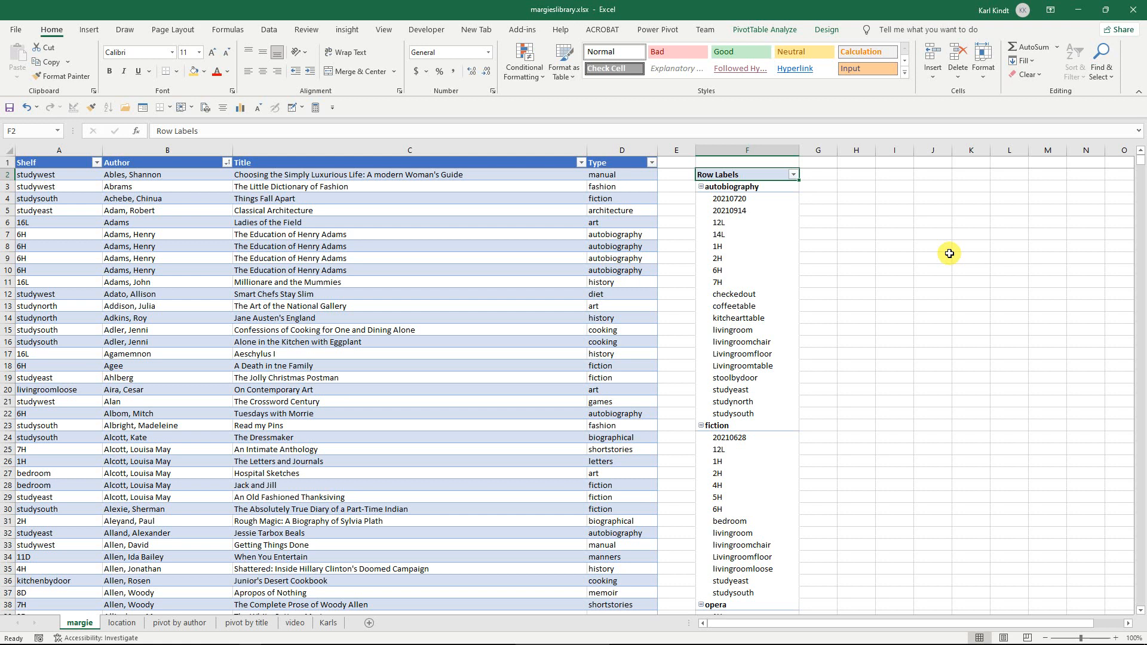
key(ctrl+f)
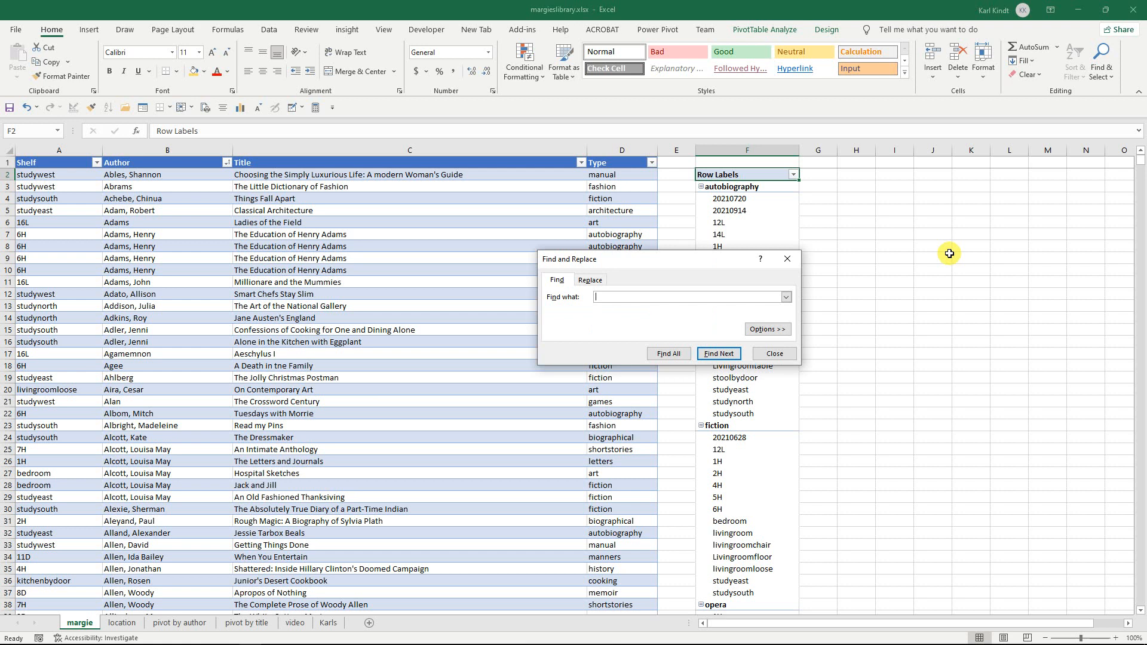
text(Alcott)
click(720, 355)
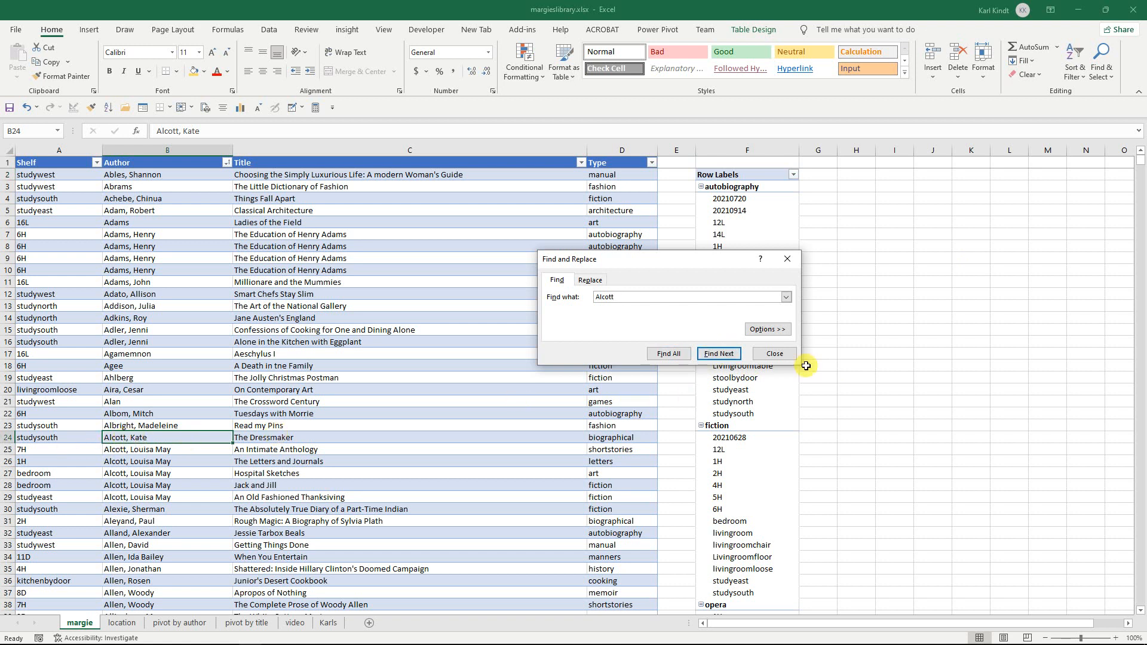
Step: Expand the find options, set the search scope to Workbook, and review the Look in choices, keeping Formulas
click(779, 332)
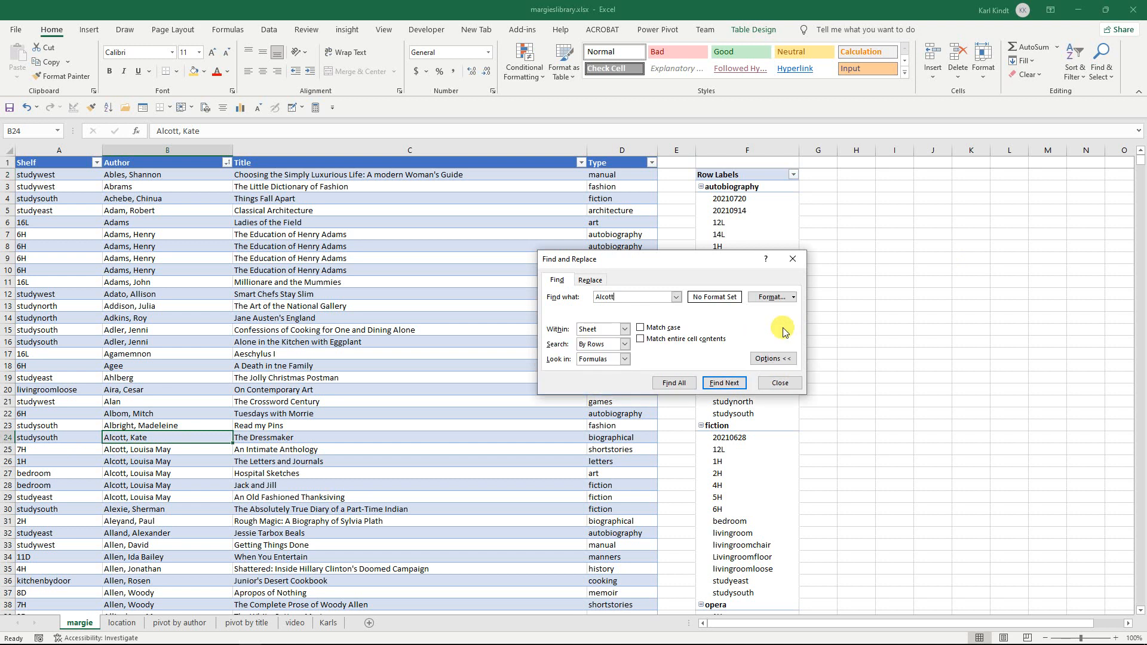
click(625, 330)
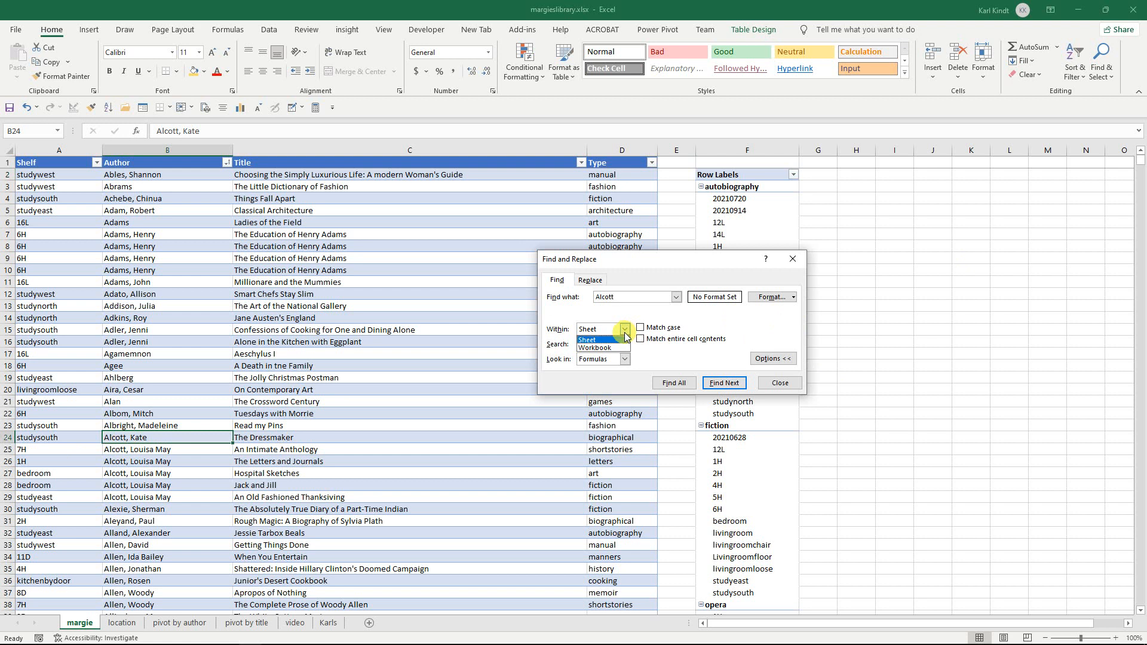
click(615, 347)
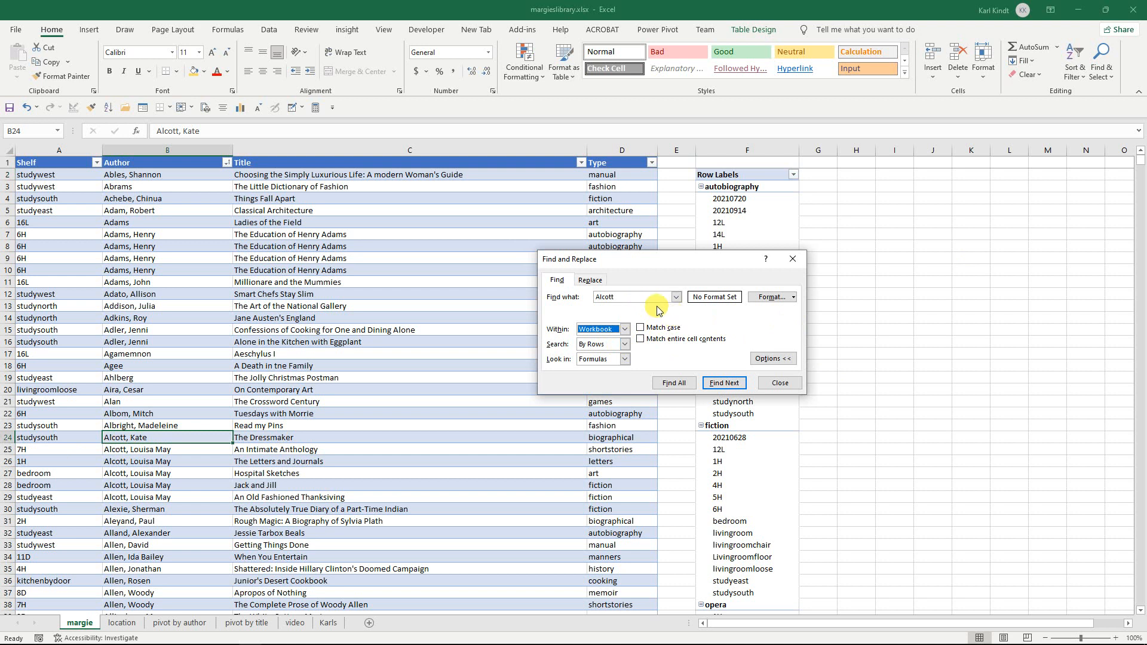
click(625, 359)
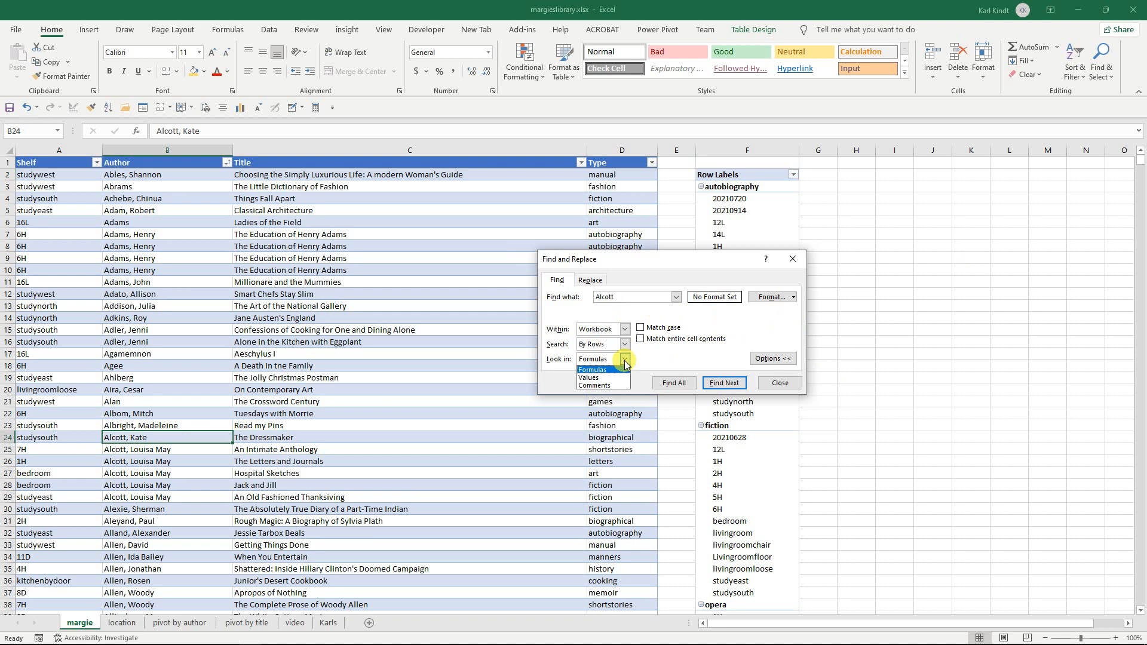
click(625, 359)
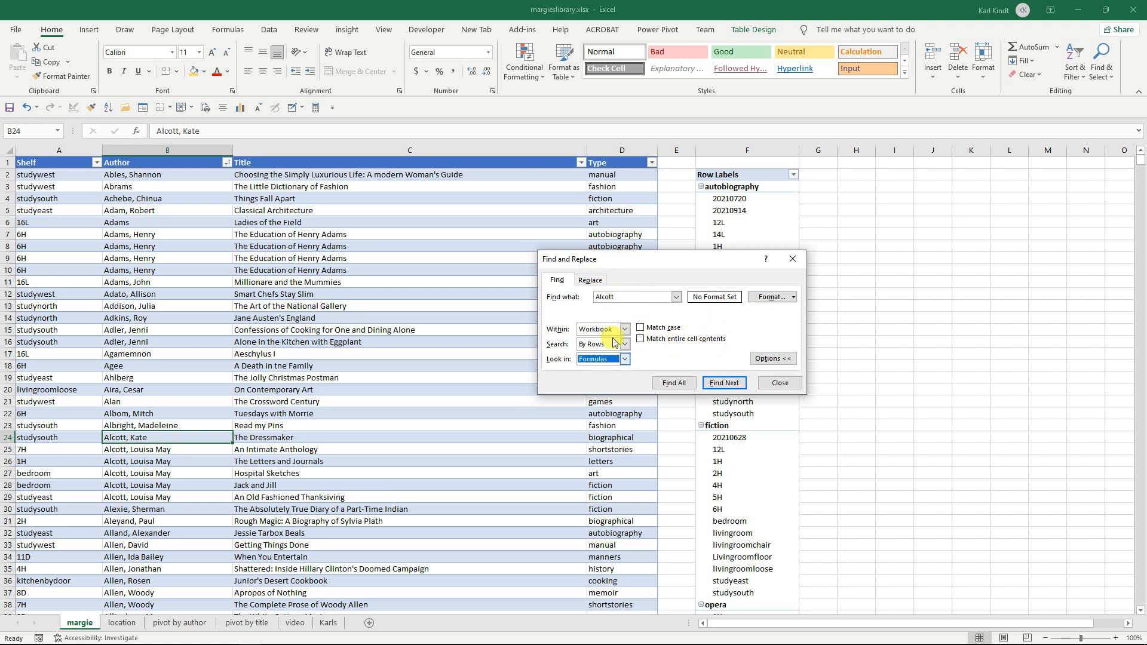
Step: Step through the next four "Alcott" matches in the Author column of the margie sheet
click(726, 384)
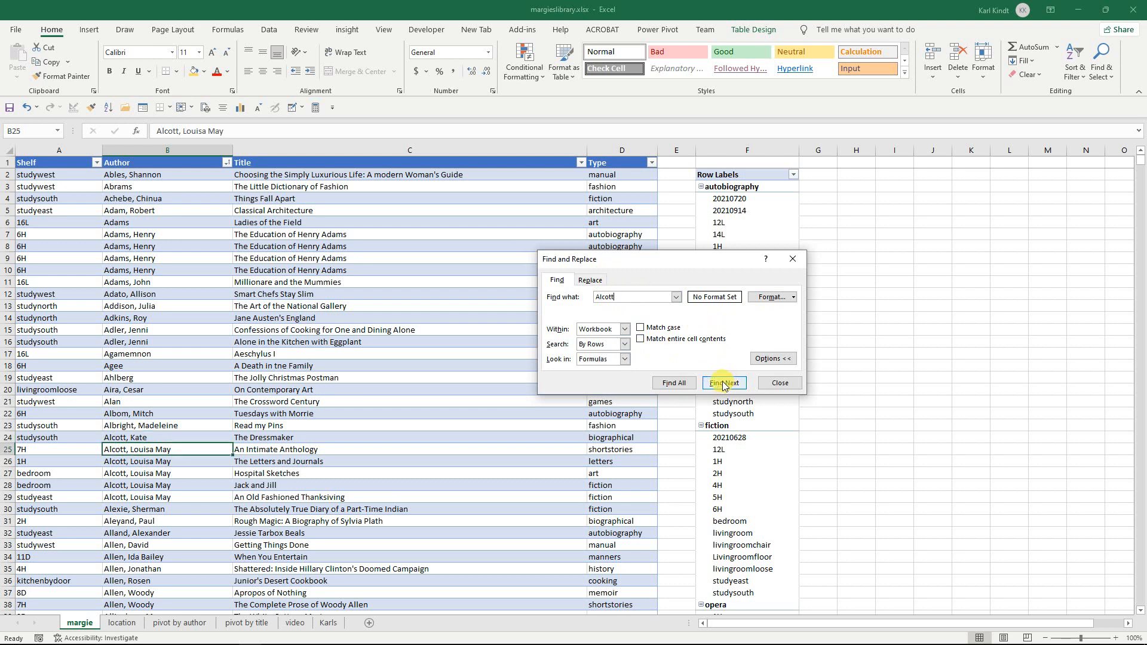
click(724, 384)
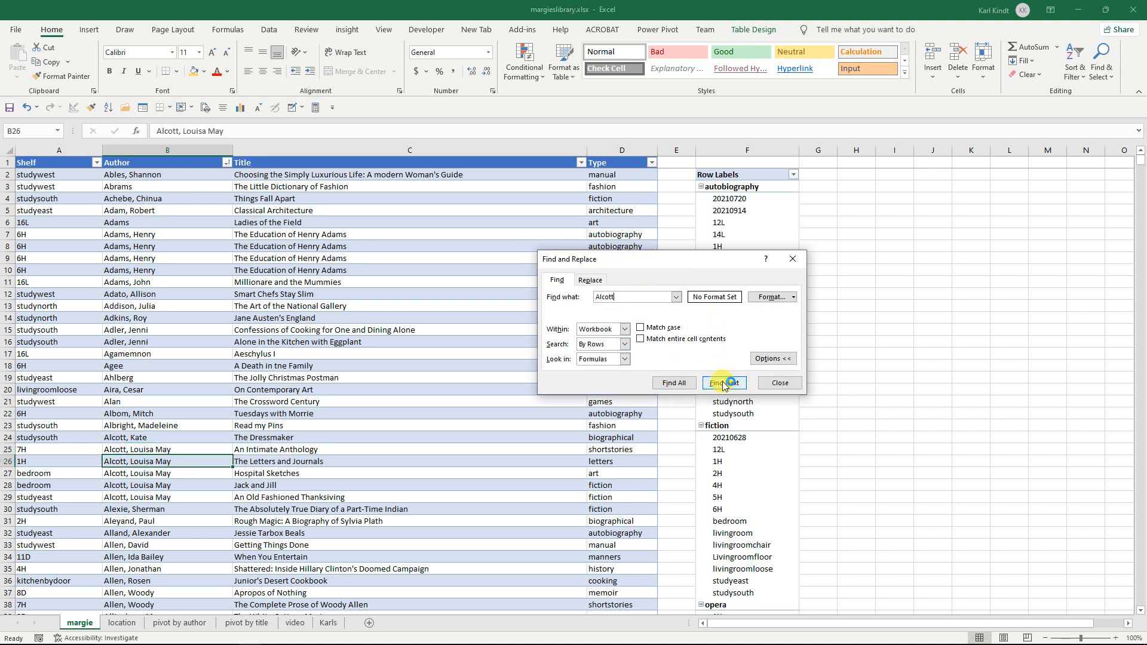
click(722, 382)
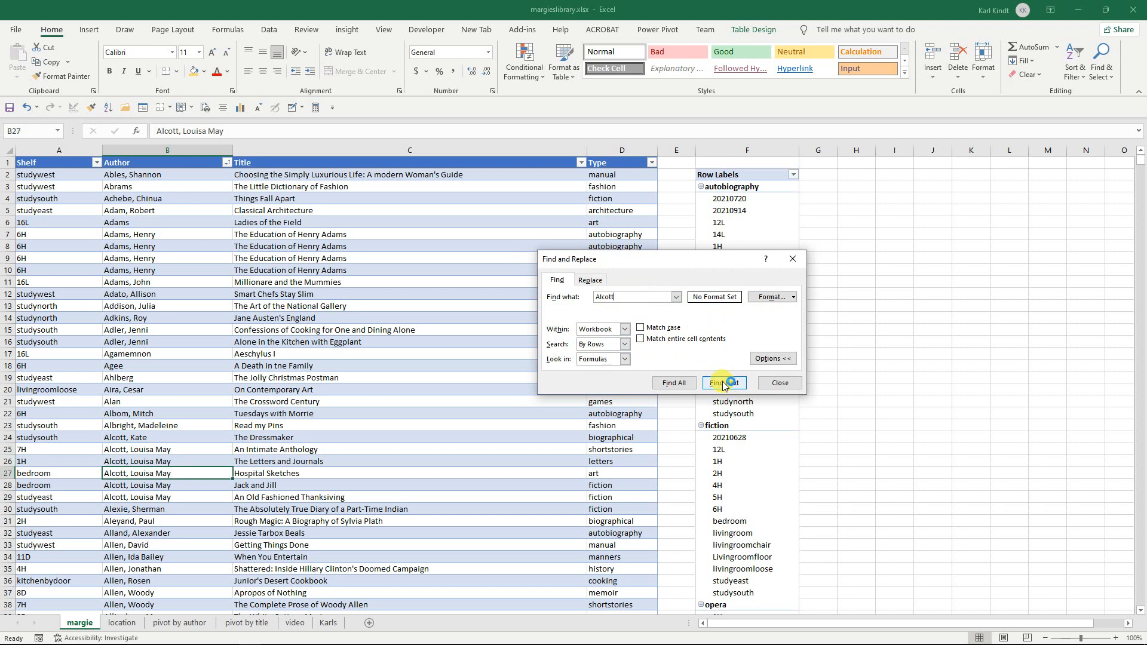
click(722, 382)
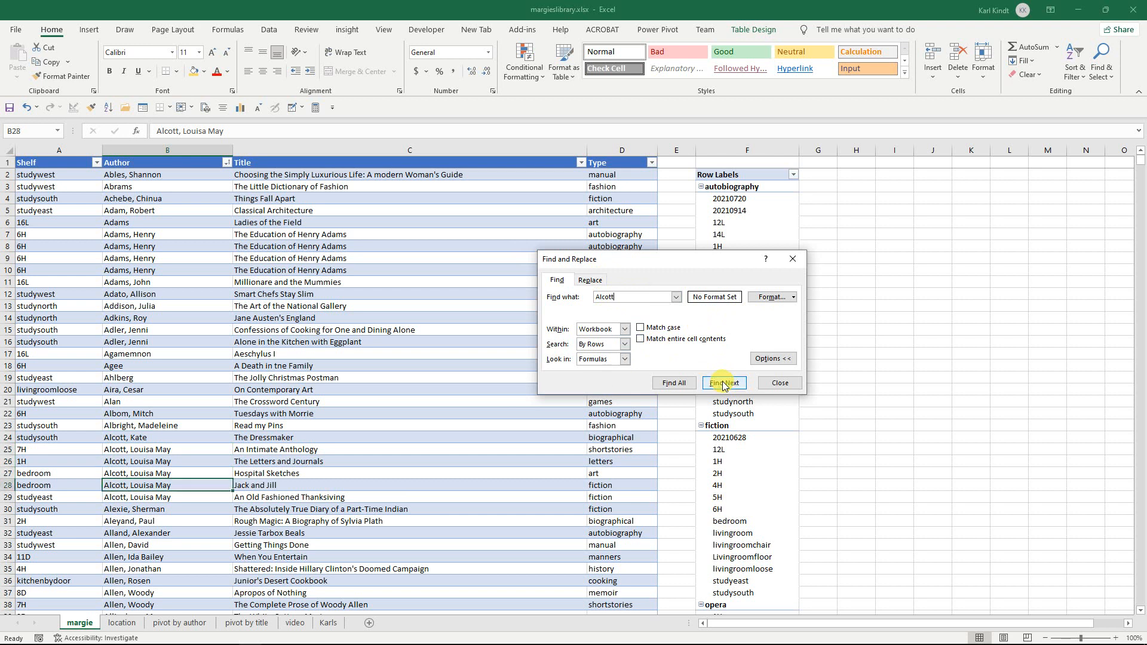
Step: List all "Alcott" matches in the workbook, and reposition and enlarge the results window to show the whole list
click(677, 384)
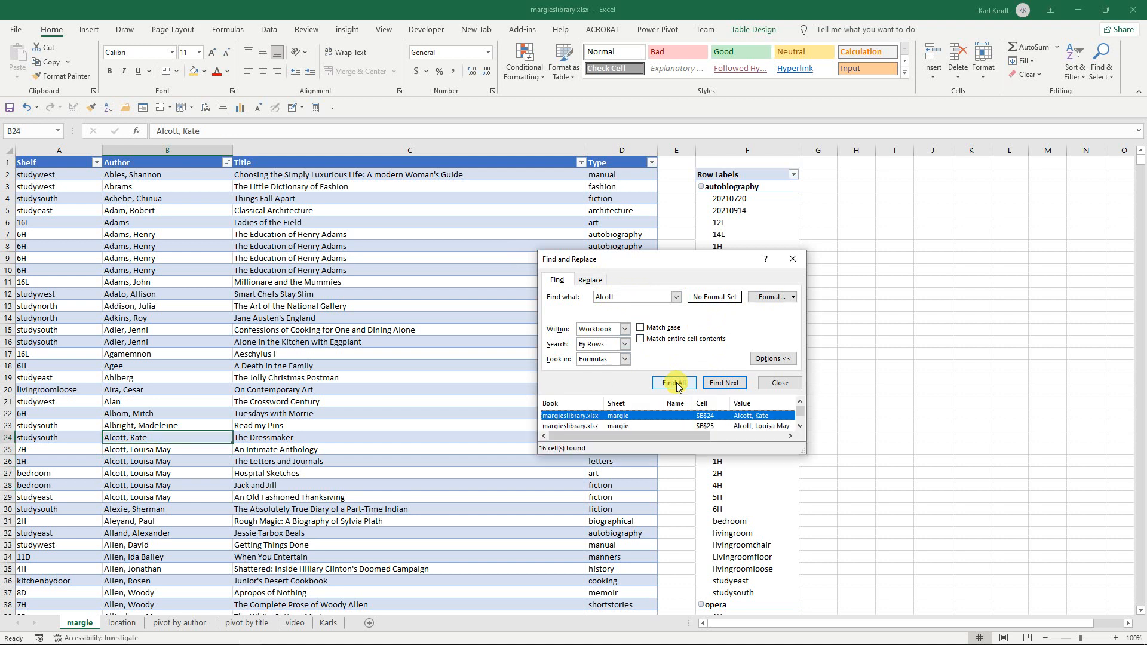
drag(697, 260, 689, 129)
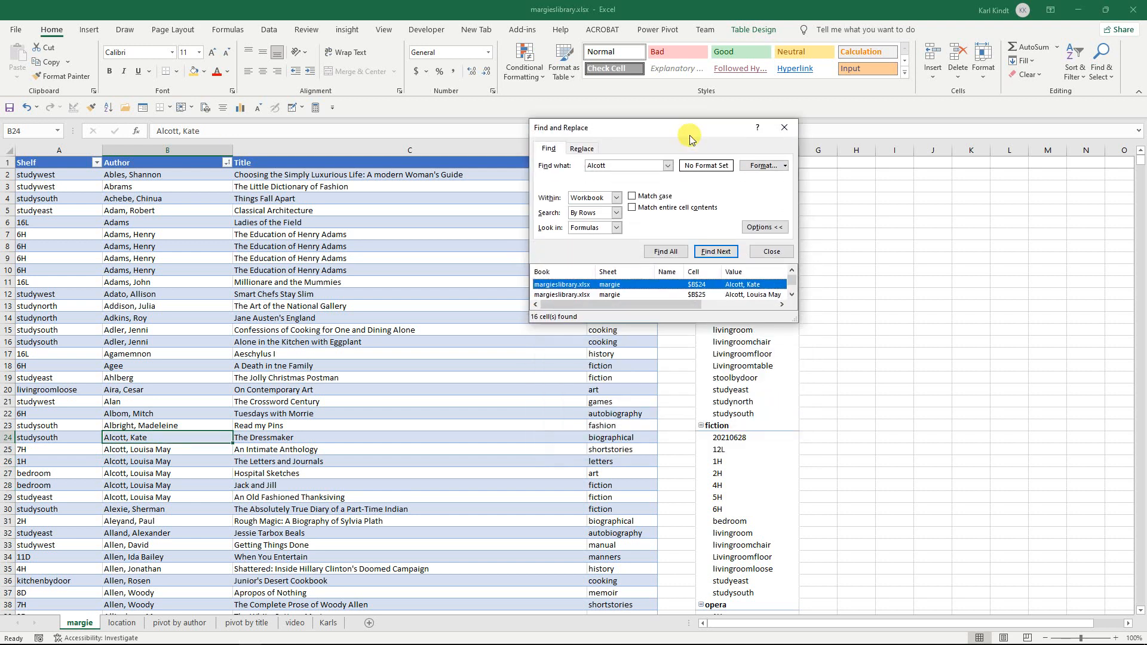
drag(791, 320, 861, 509)
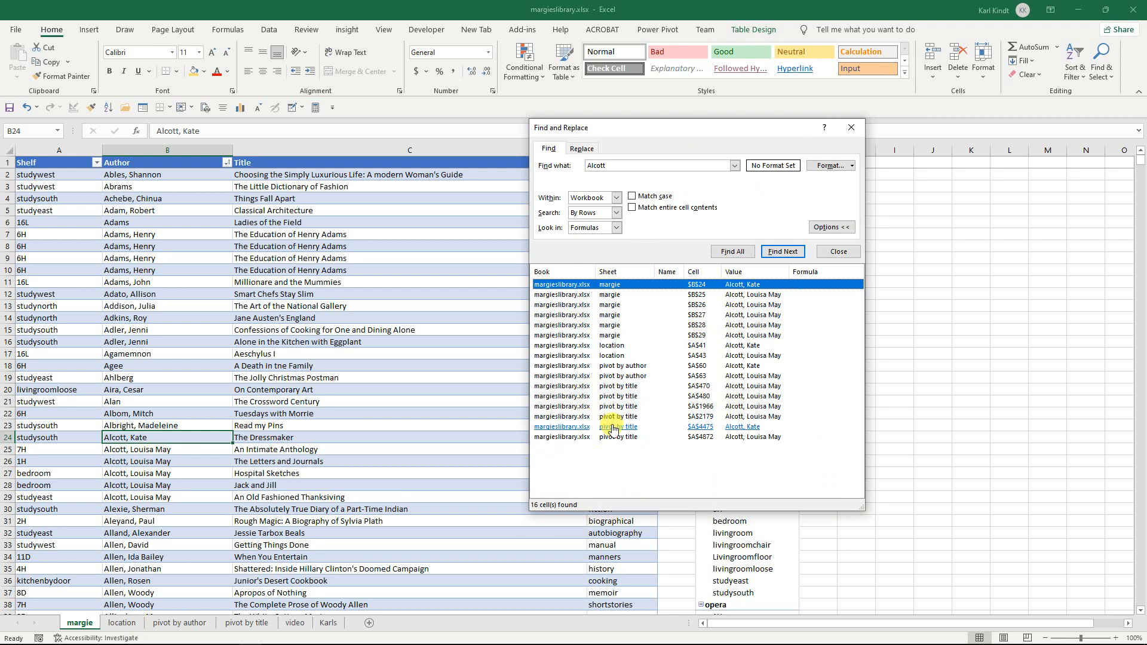
Step: Go to the match in cell A2179 of the pivot by title sheet, close the search, and return to the margie sheet
click(565, 417)
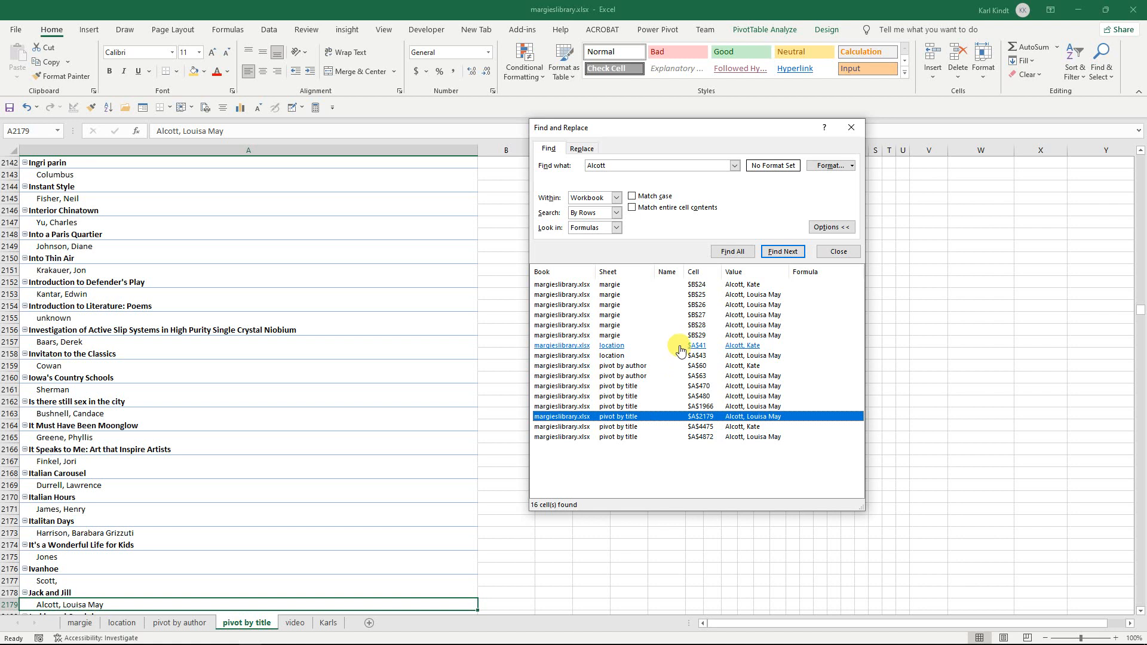
click(852, 128)
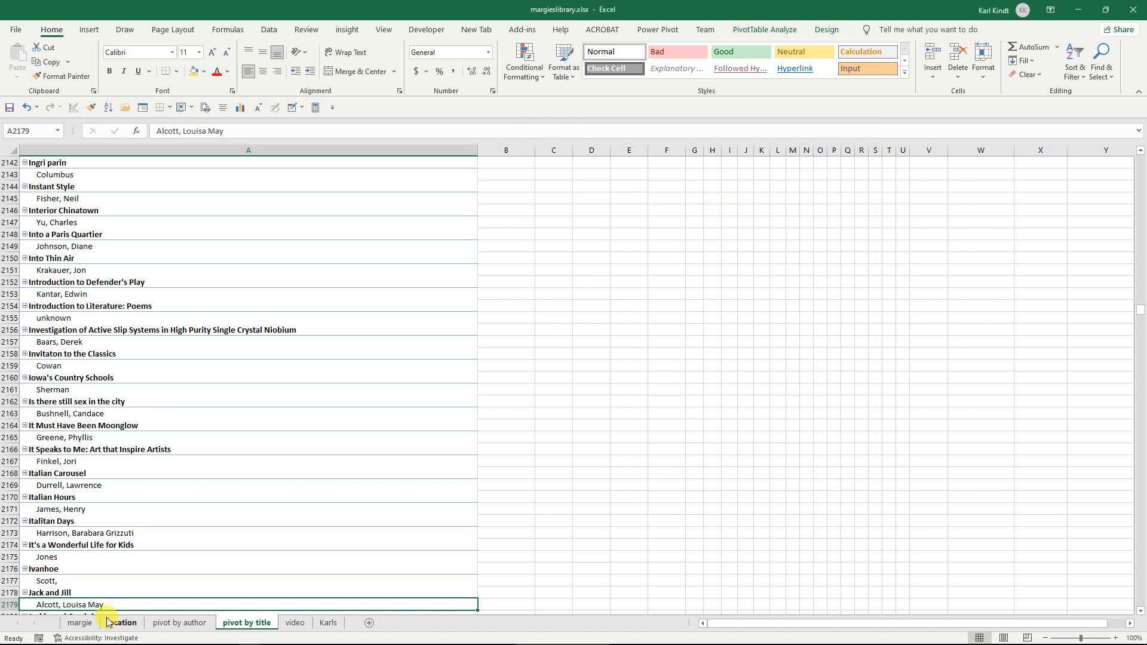
click(80, 623)
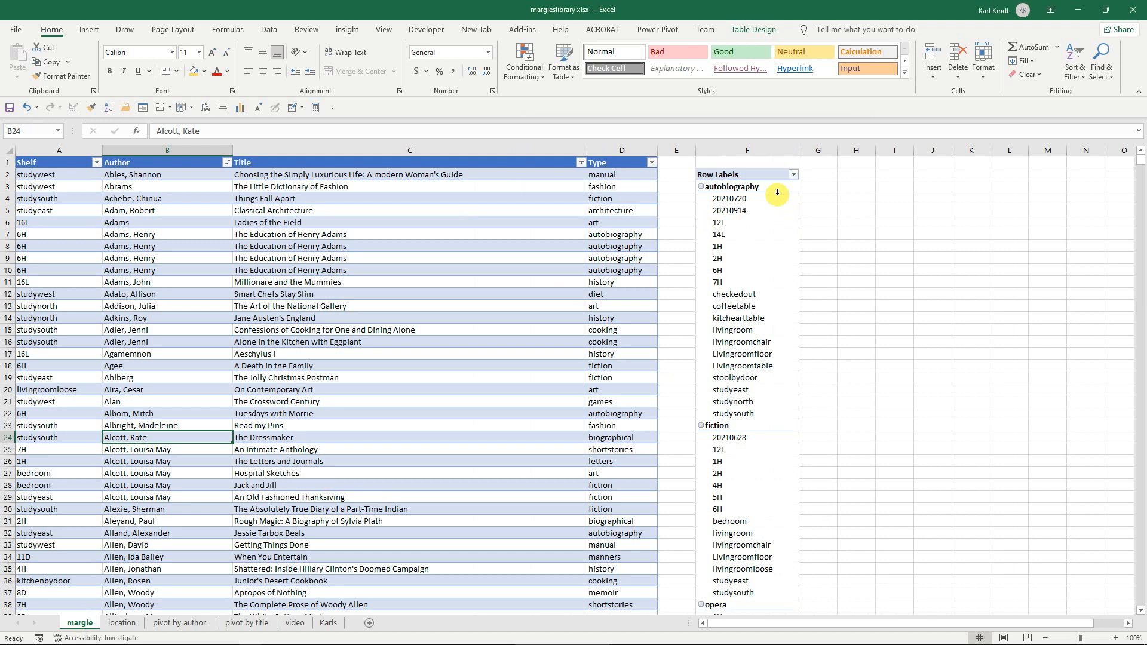
Step: Set up a find and replace that changes "Alan" to "Alain"
key(ctrl+f)
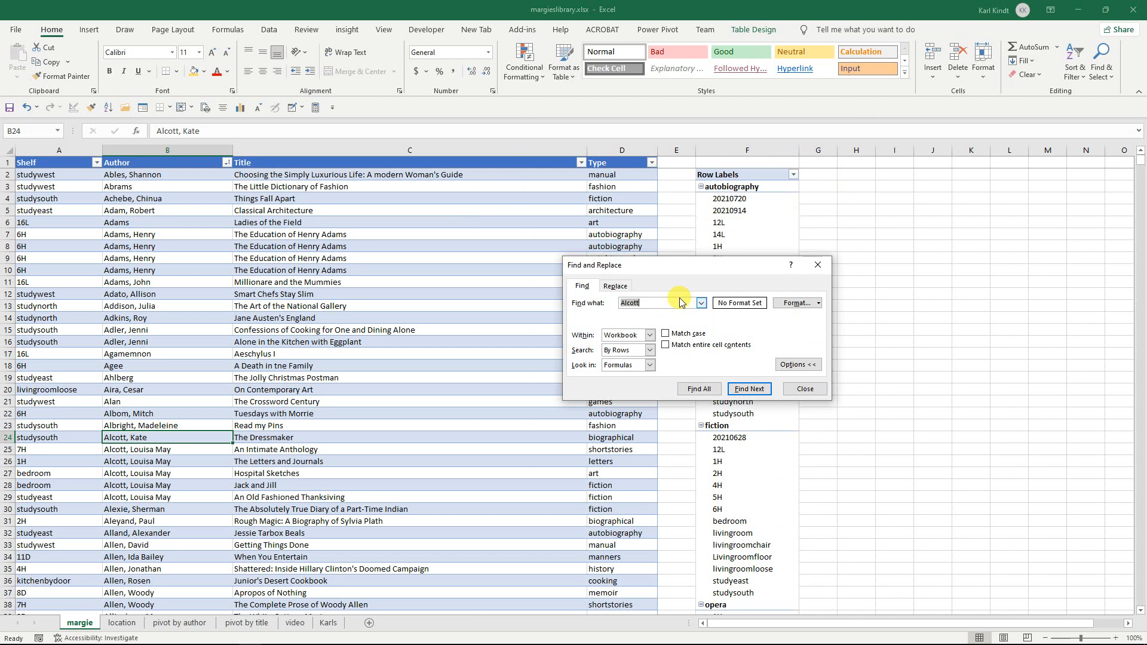
click(616, 287)
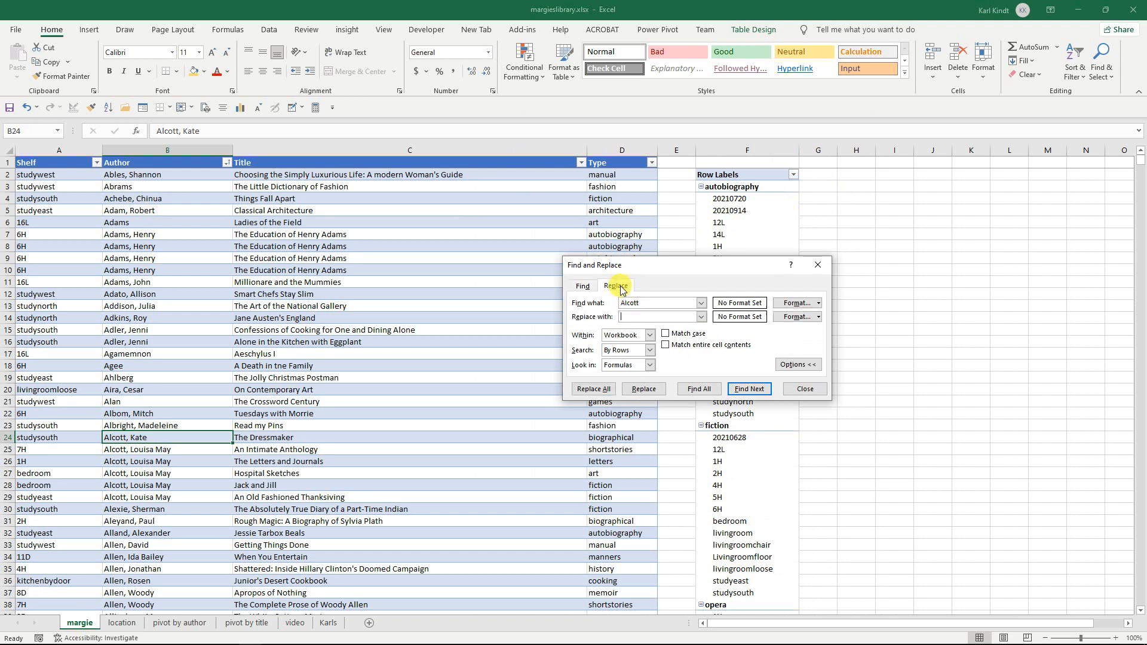
click(656, 303)
key(BackSpace)
key(BackSpace)
key(BackSpace)
key(BackSpace)
key(BackSpace)
key(BackSpace)
text(Alan)
text(Alain)
Step: Limit the replacement scope to Sheet, find the next "Alan" match, and close Find and Replace without replacing anything
click(651, 336)
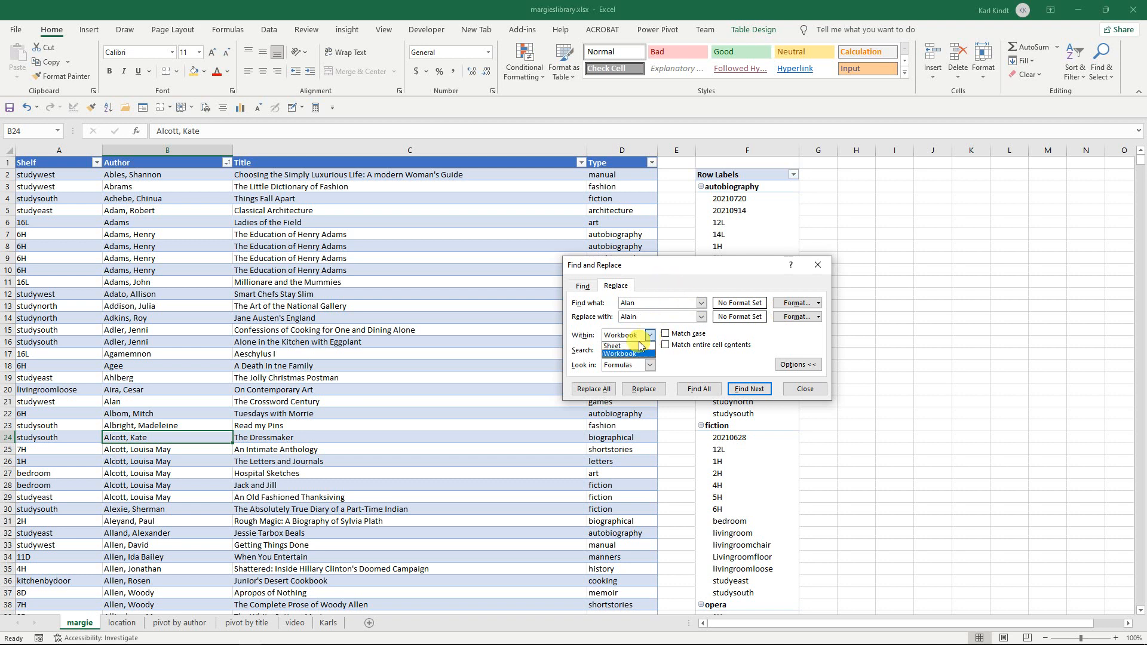
click(624, 345)
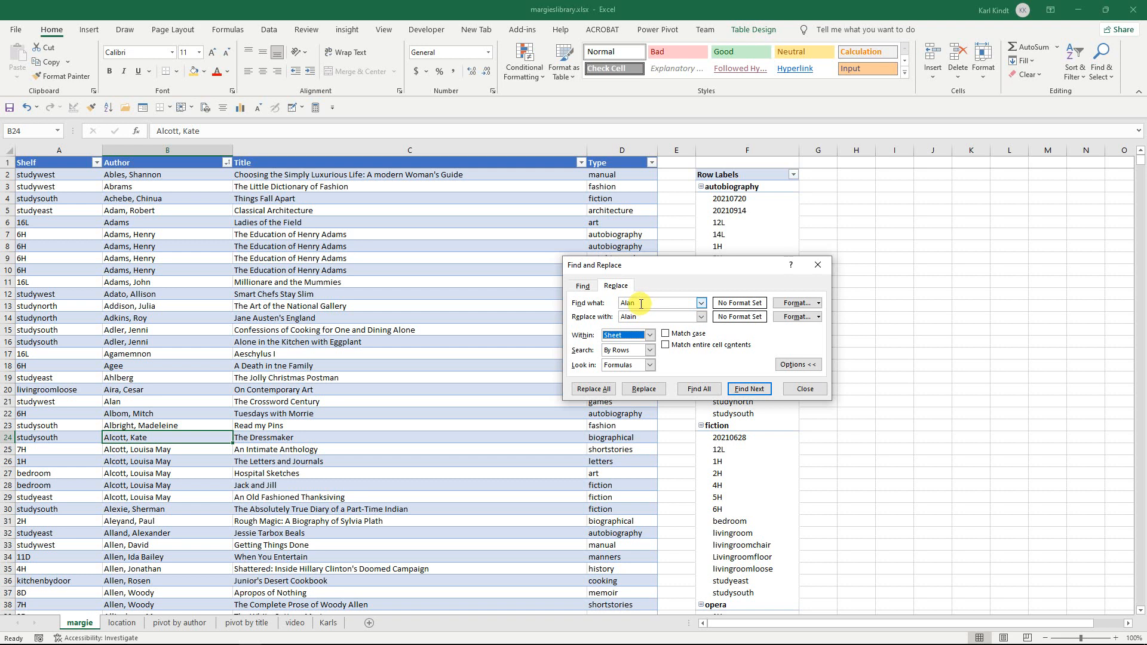
click(642, 317)
click(750, 390)
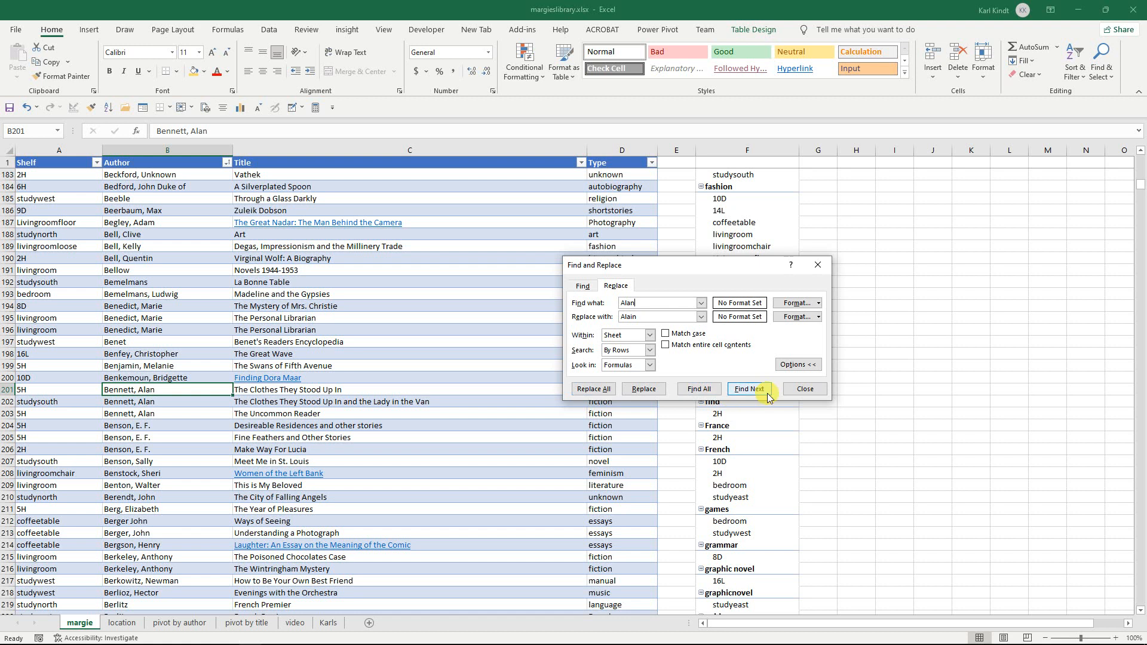
click(804, 389)
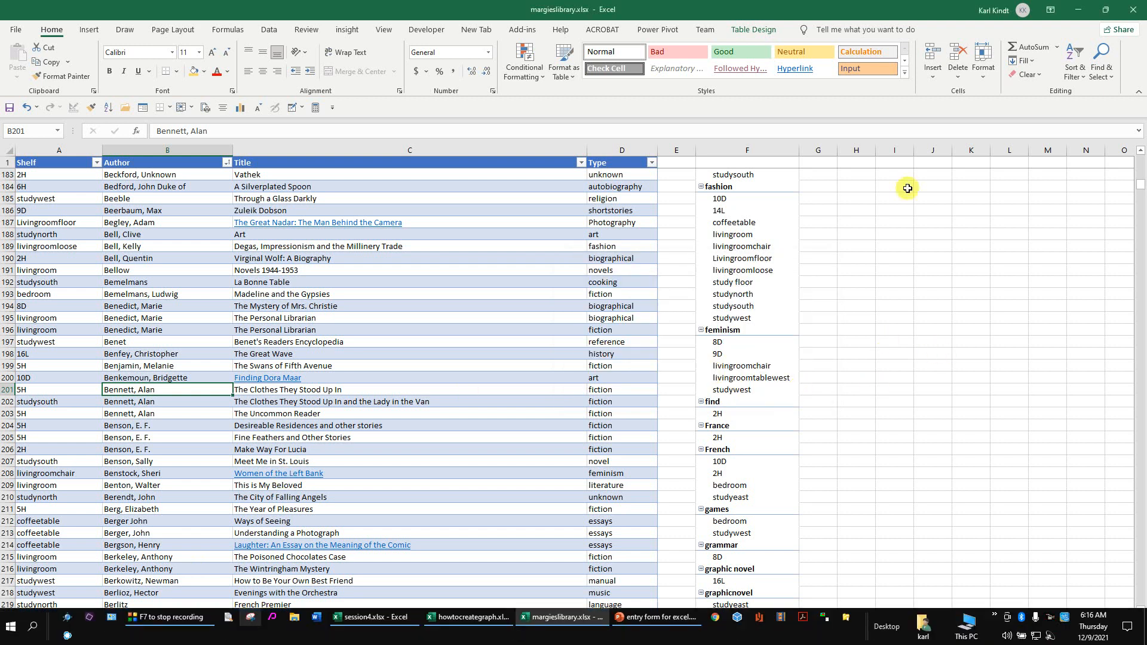
Step: Return to the session4 menu and follow the Format Painter link to its example workbook
click(1079, 11)
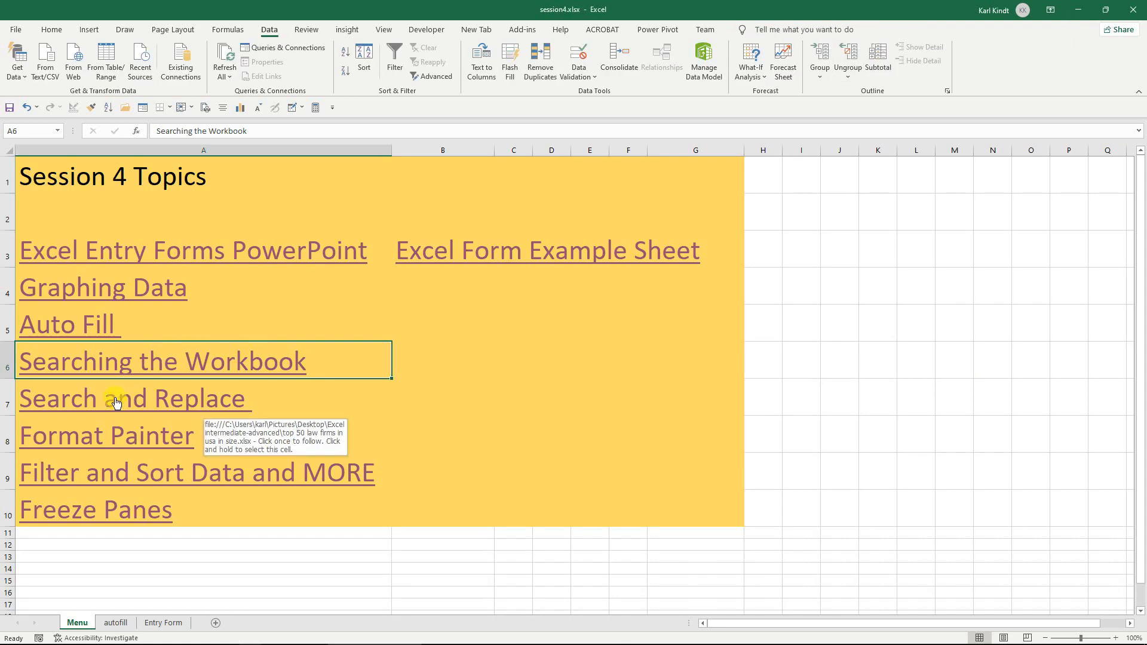
click(67, 440)
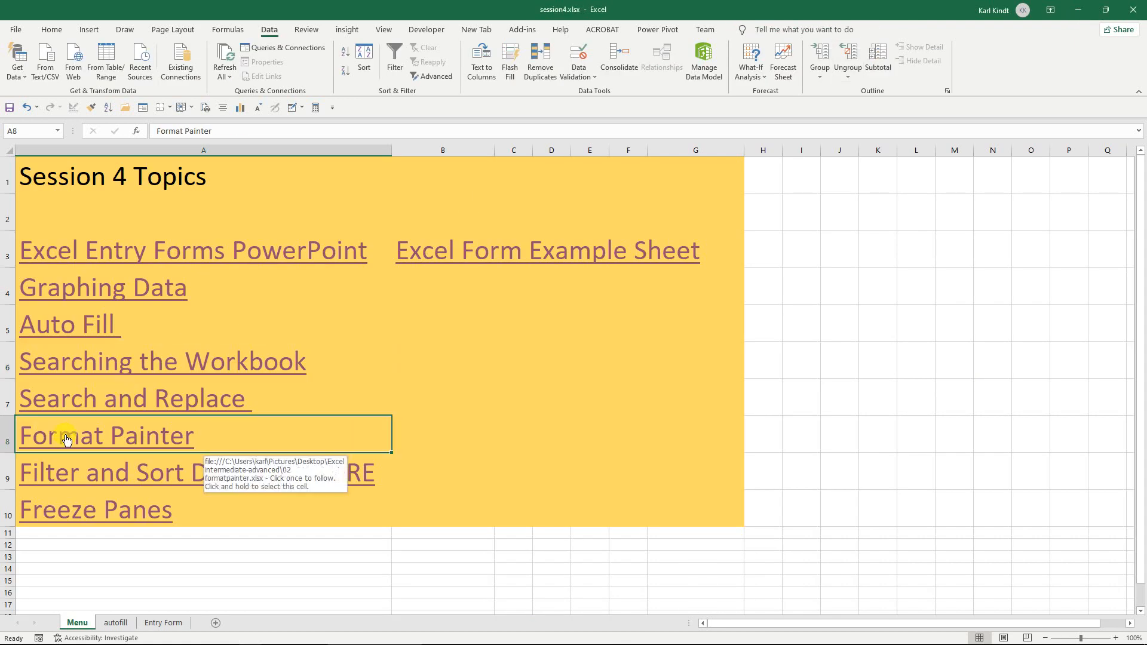
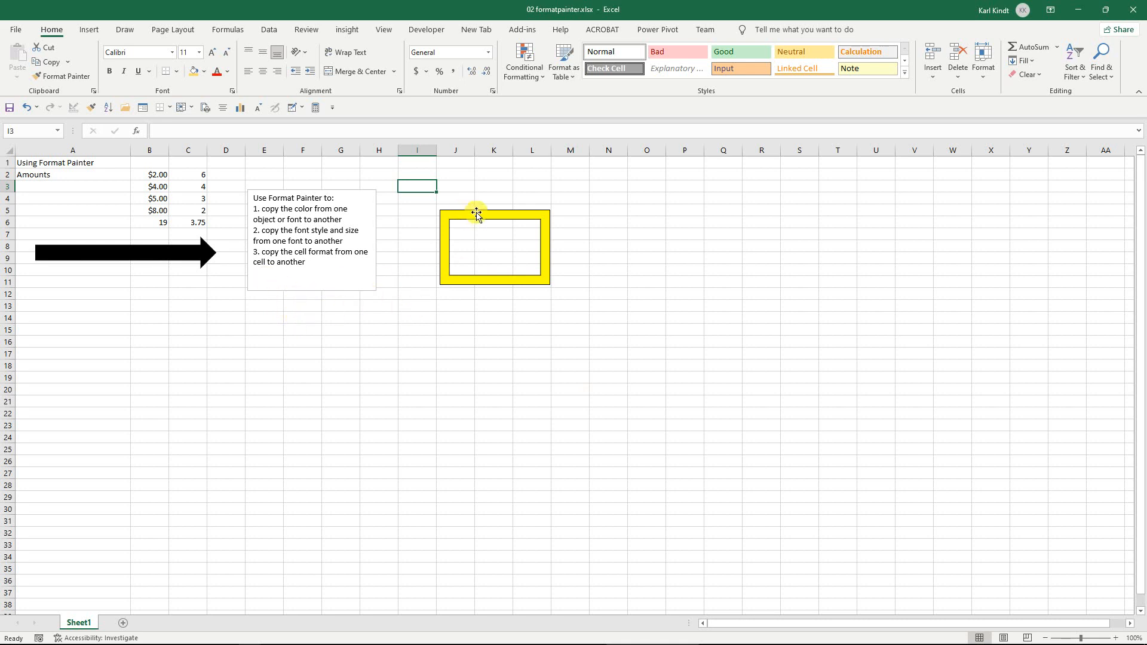
Step: Copy the yellow frame's format onto the black arrow with Format Painter, and undo the change
click(486, 213)
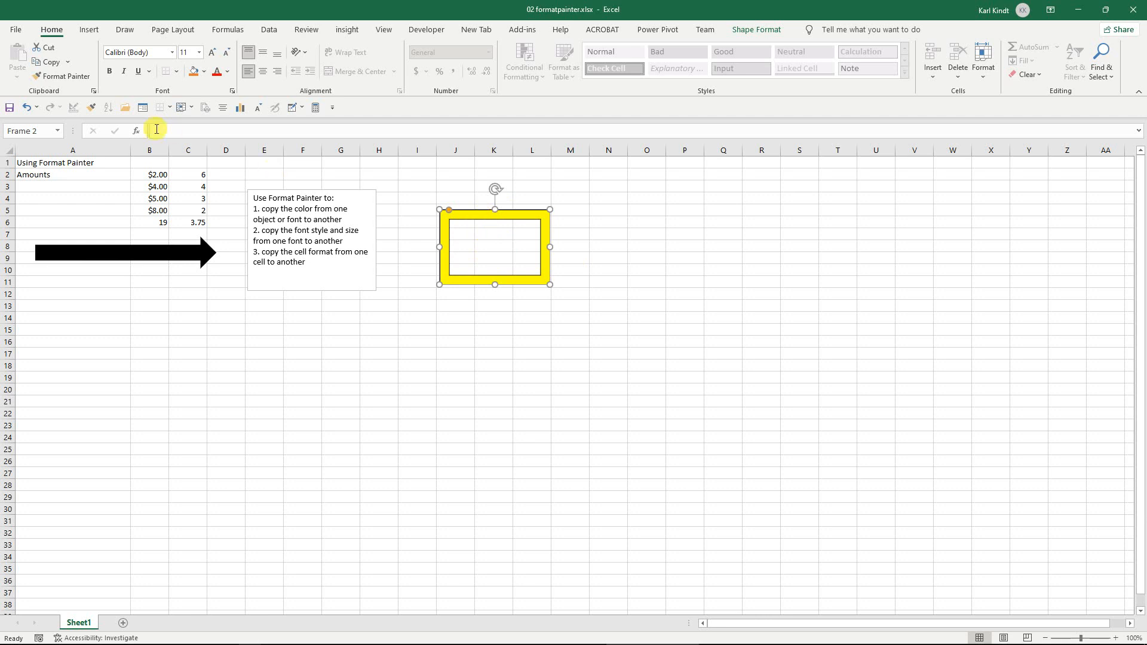
click(93, 108)
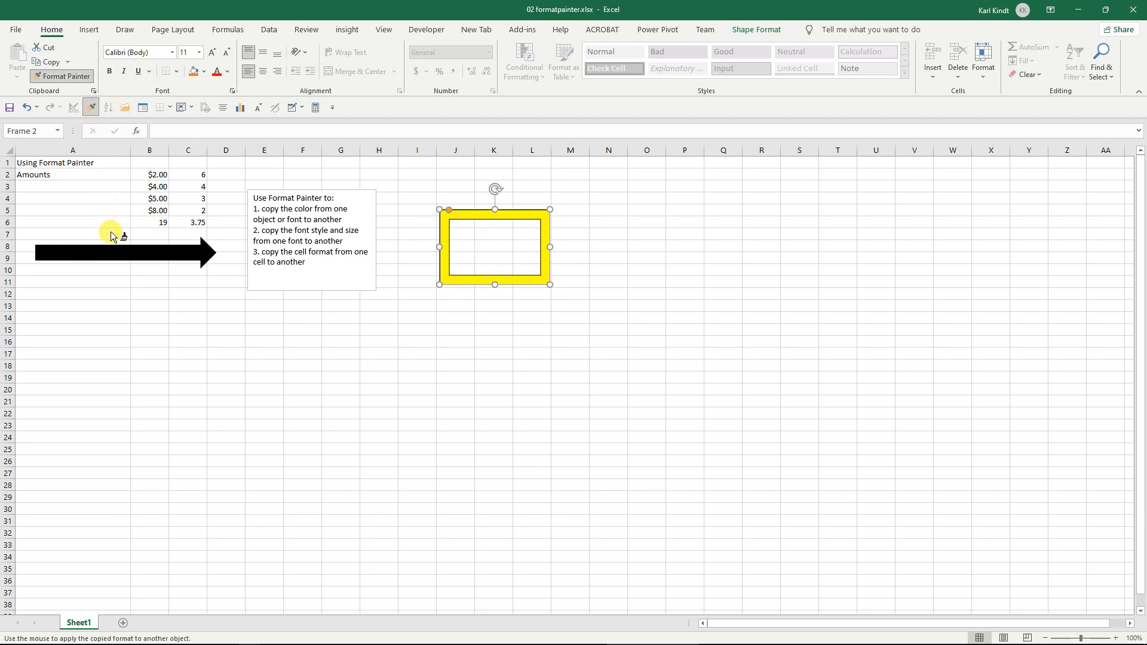
click(160, 258)
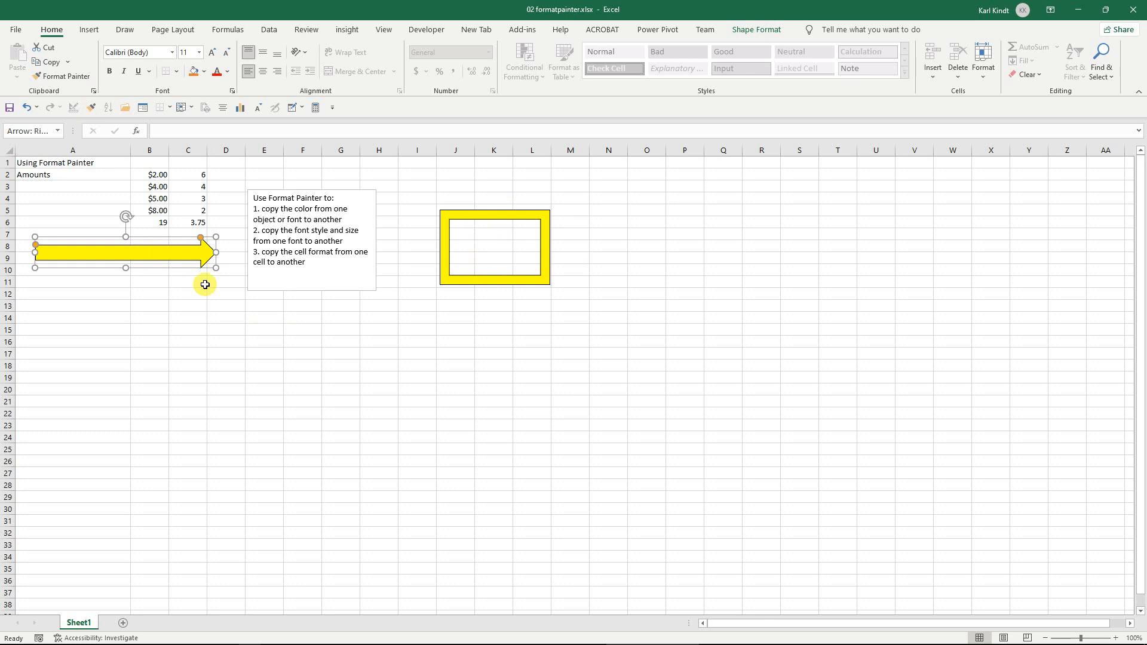
click(27, 108)
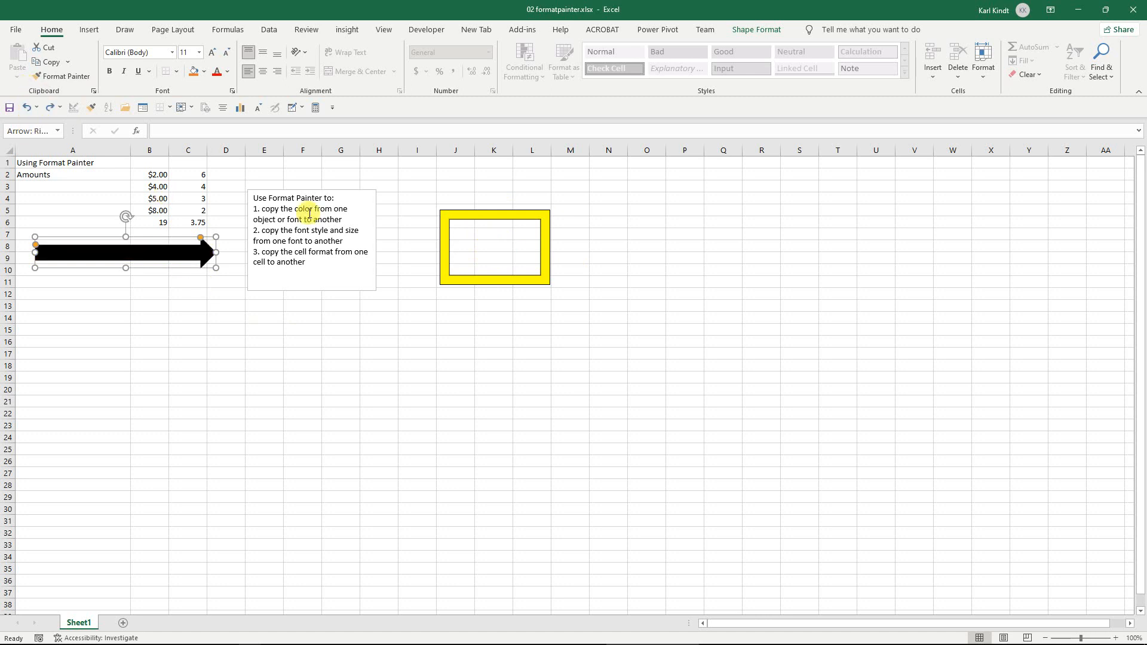
Step: Copy the black arrow's format onto the yellow frame with Format Painter
click(399, 189)
click(157, 252)
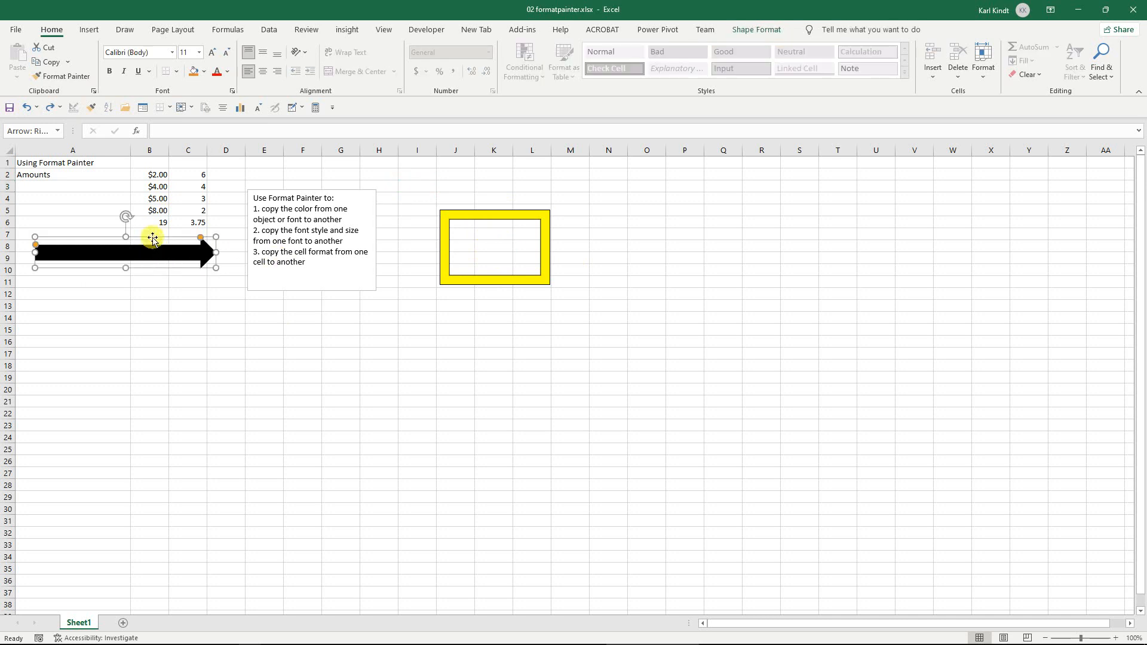
click(92, 107)
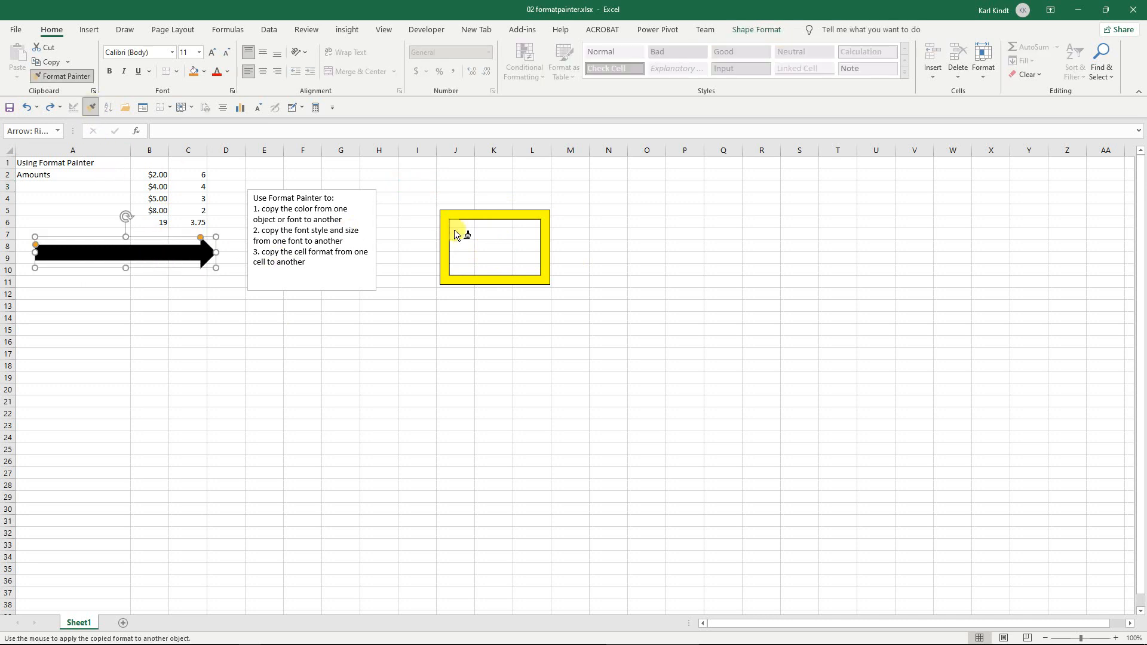
click(479, 216)
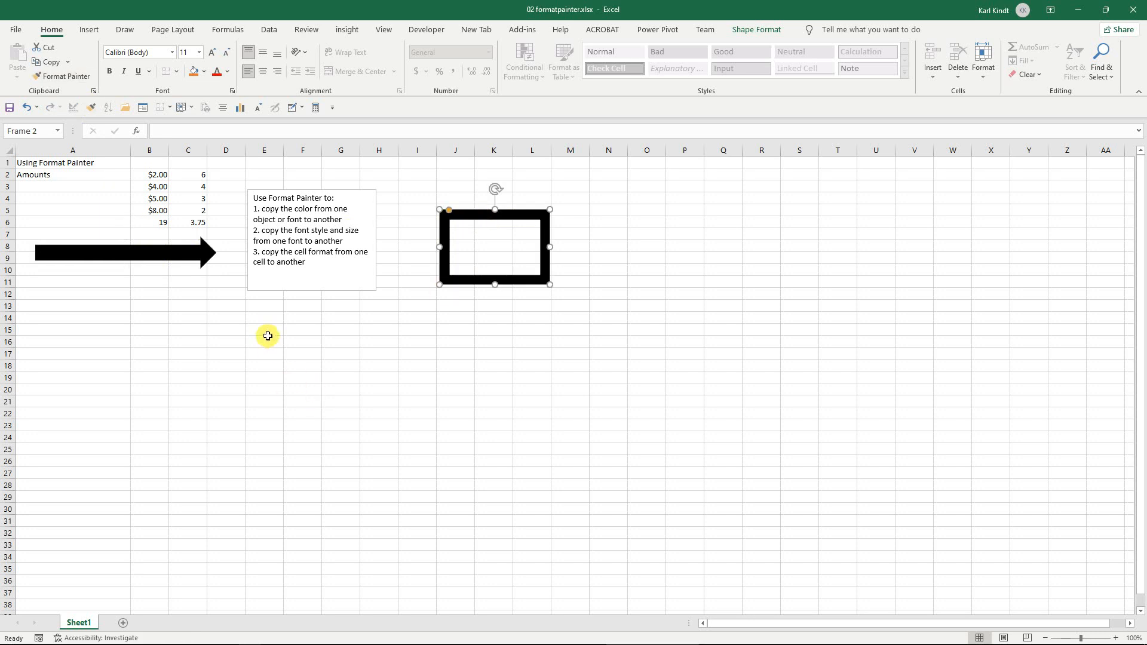
Step: Apply the Accounting number format to cell C2
click(239, 173)
click(156, 174)
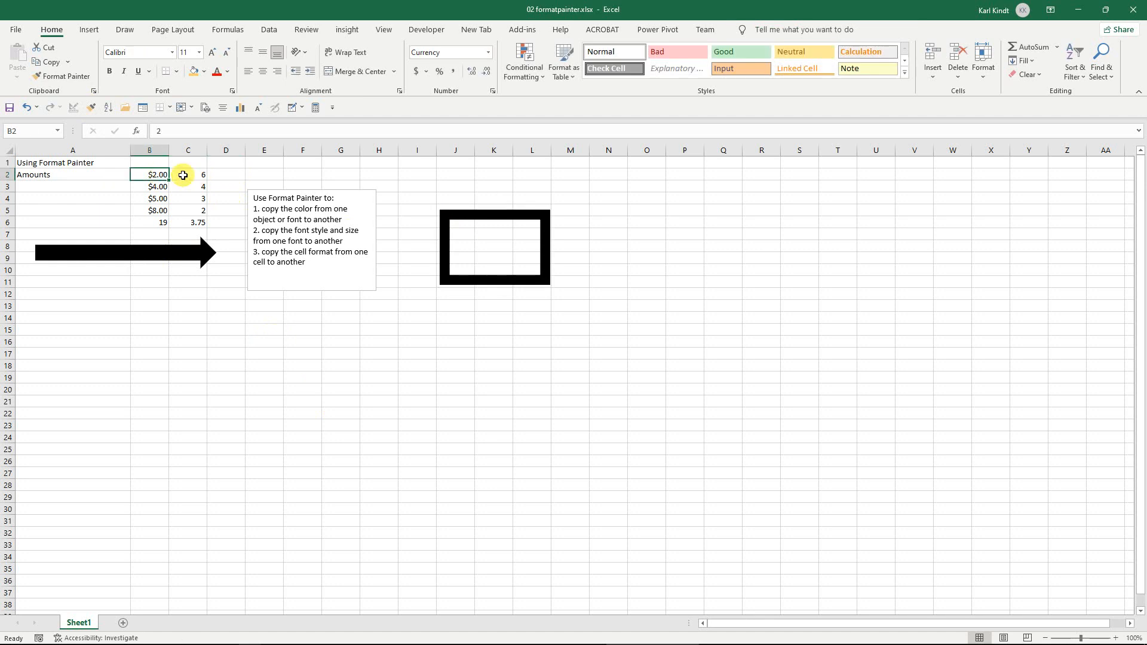
click(181, 174)
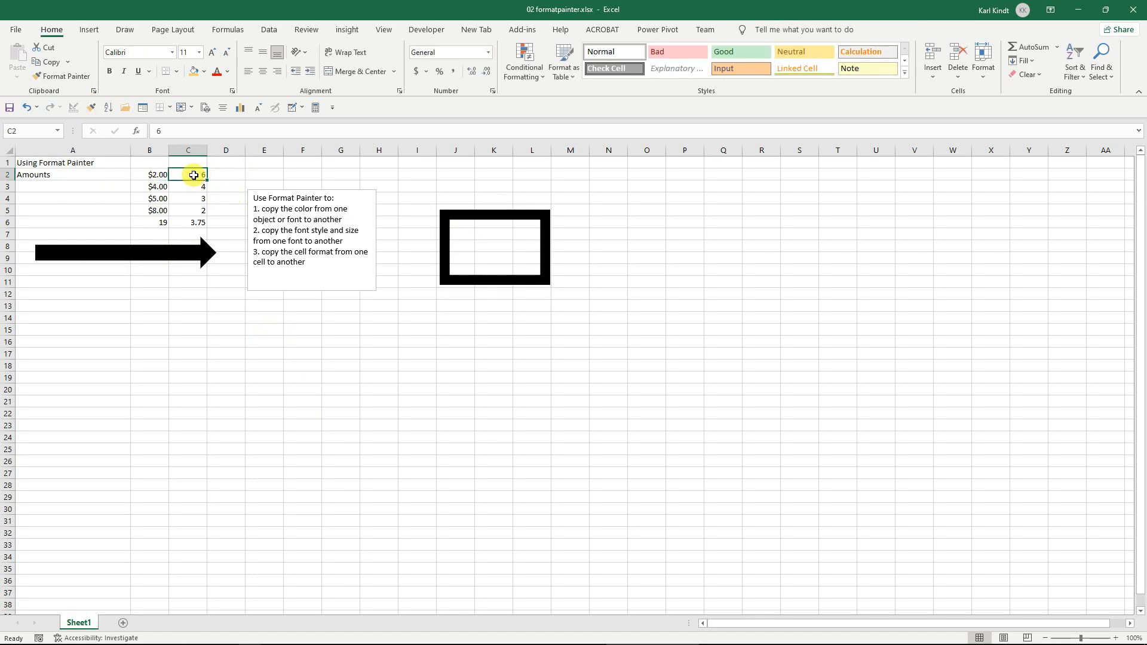
click(155, 175)
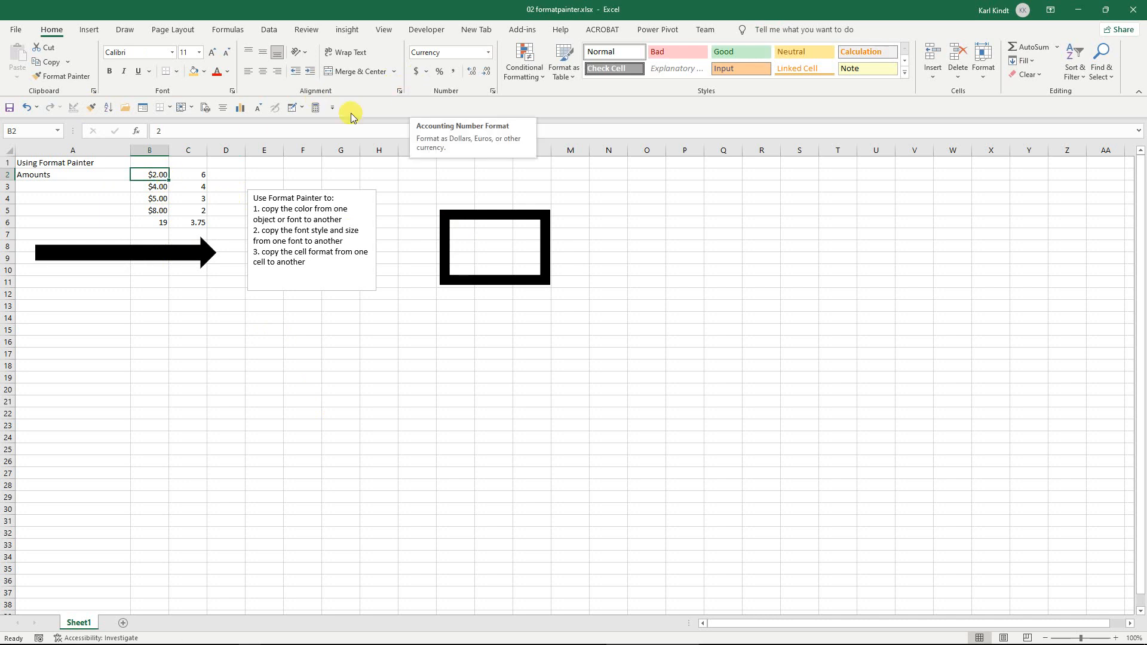
click(200, 174)
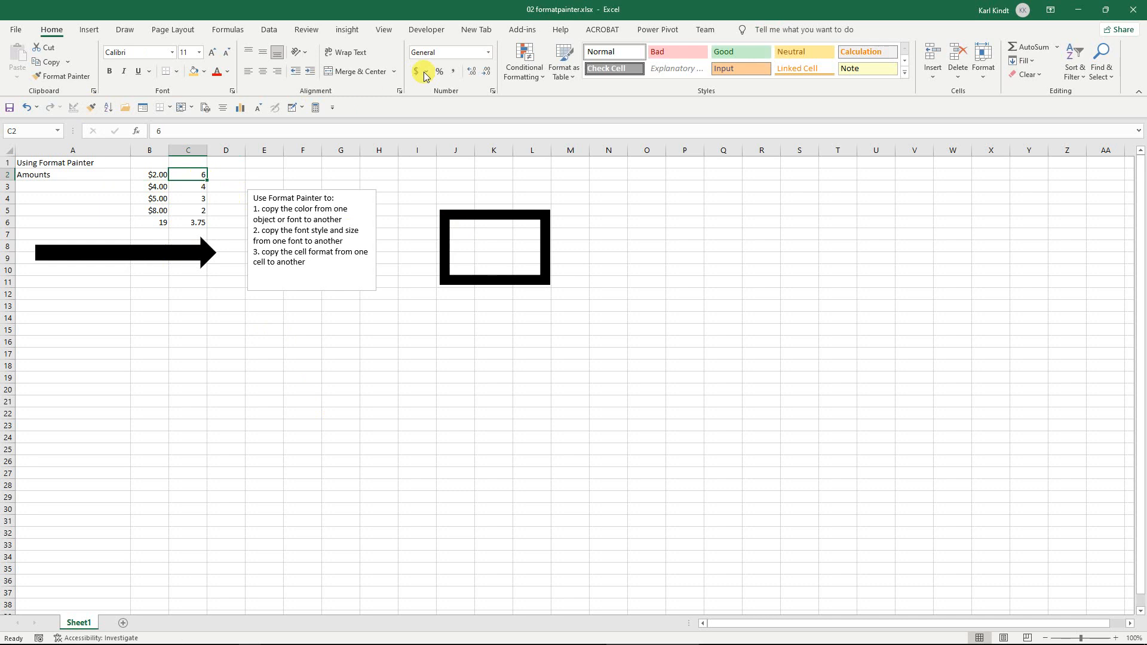
click(416, 72)
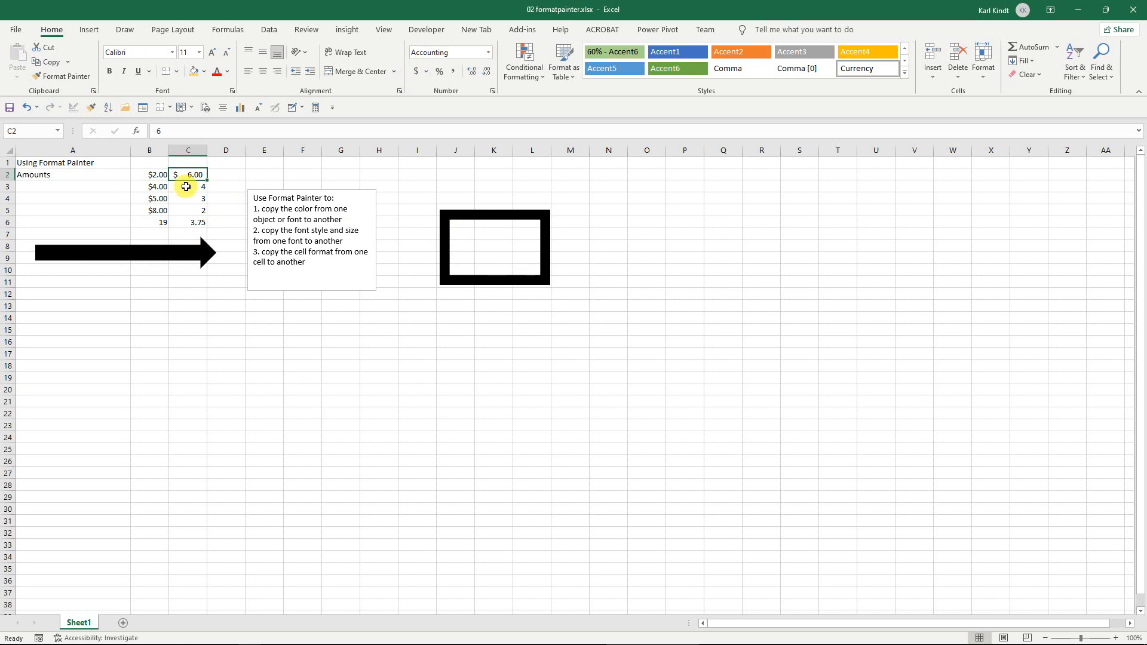
Step: Copy the currency format of B3 onto C3:C6 with Format Painter, and undo the change
click(158, 188)
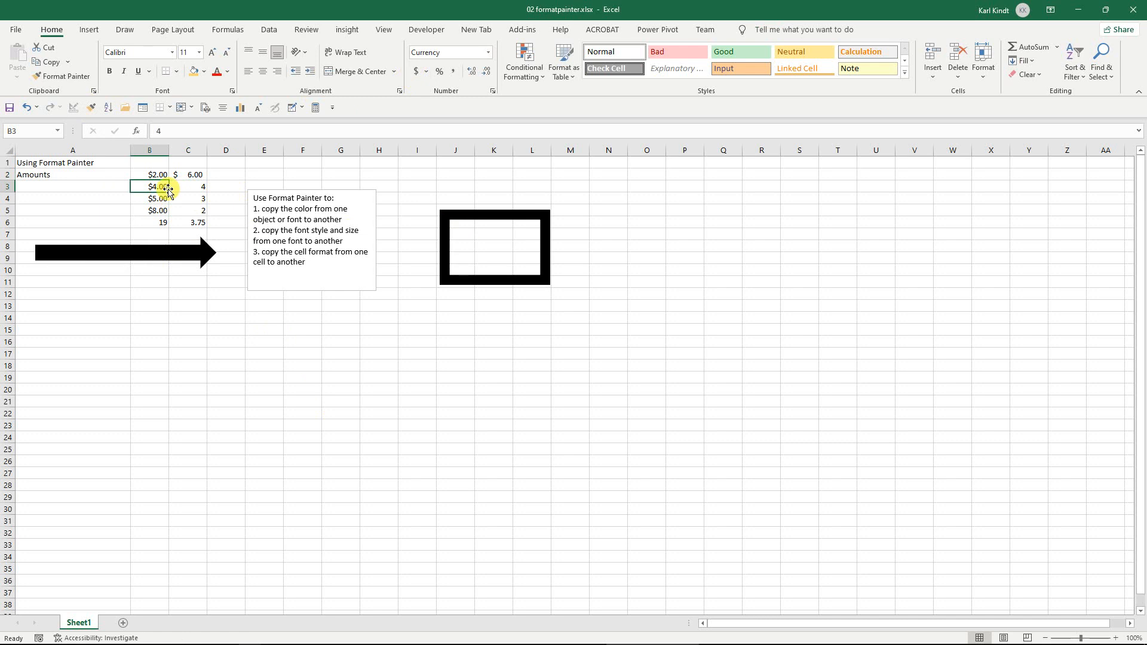
click(91, 105)
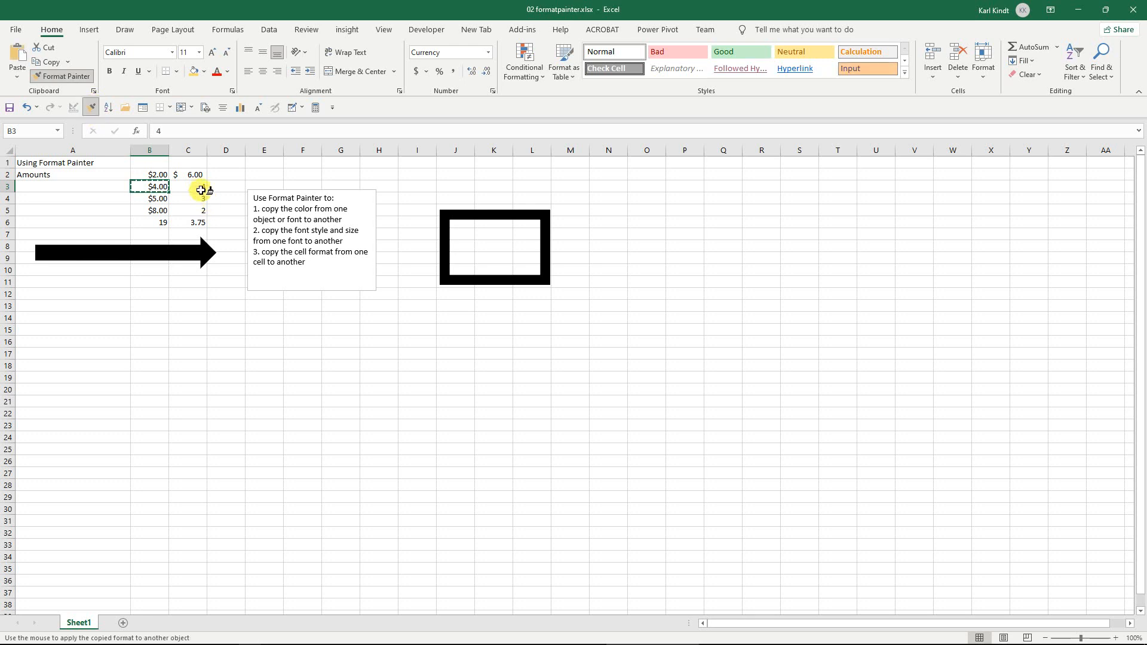
drag(202, 189, 198, 225)
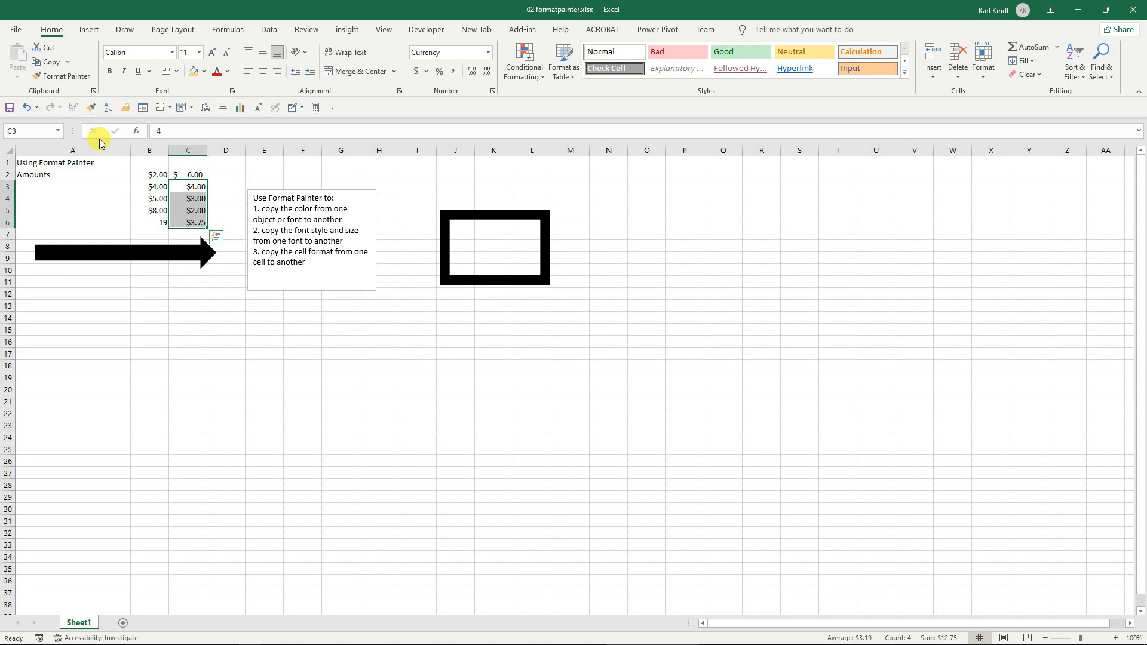
click(29, 110)
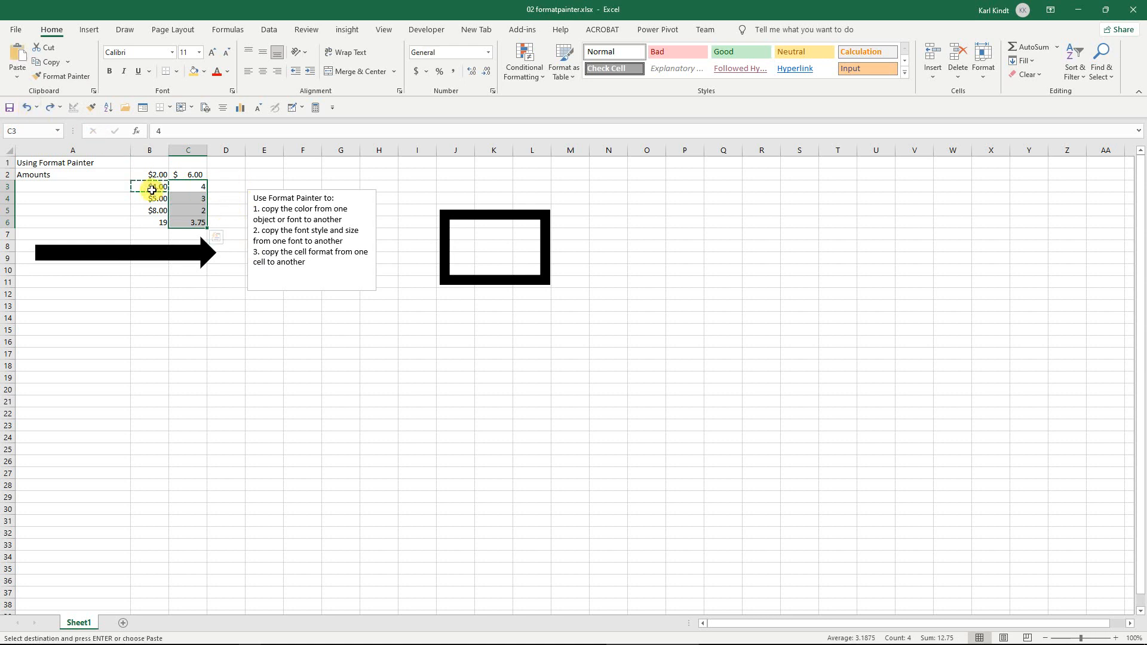
Step: Keep Format Painter active to copy B3's currency format onto C4, B6 and C5, and turn it off
click(225, 184)
click(167, 190)
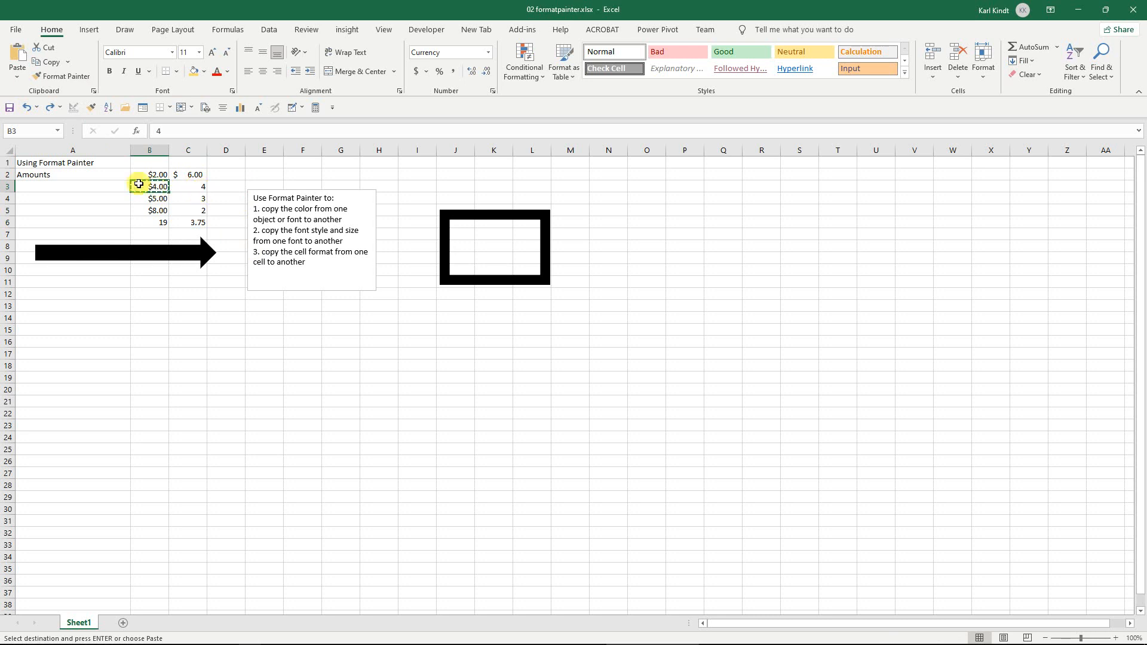
click(92, 108)
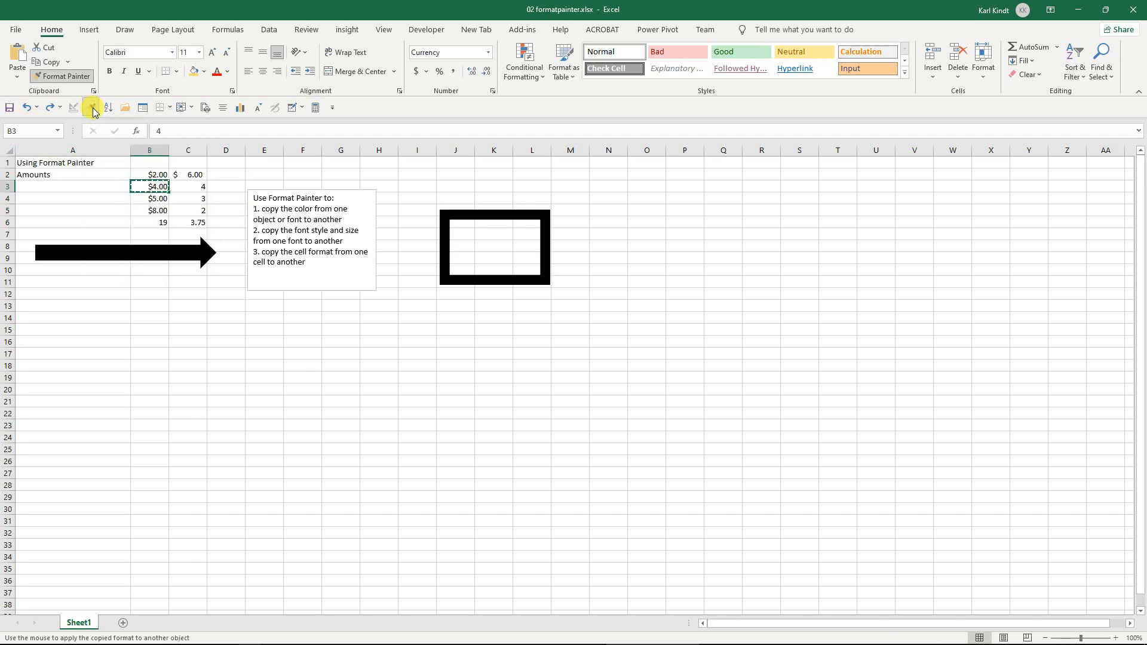
click(201, 199)
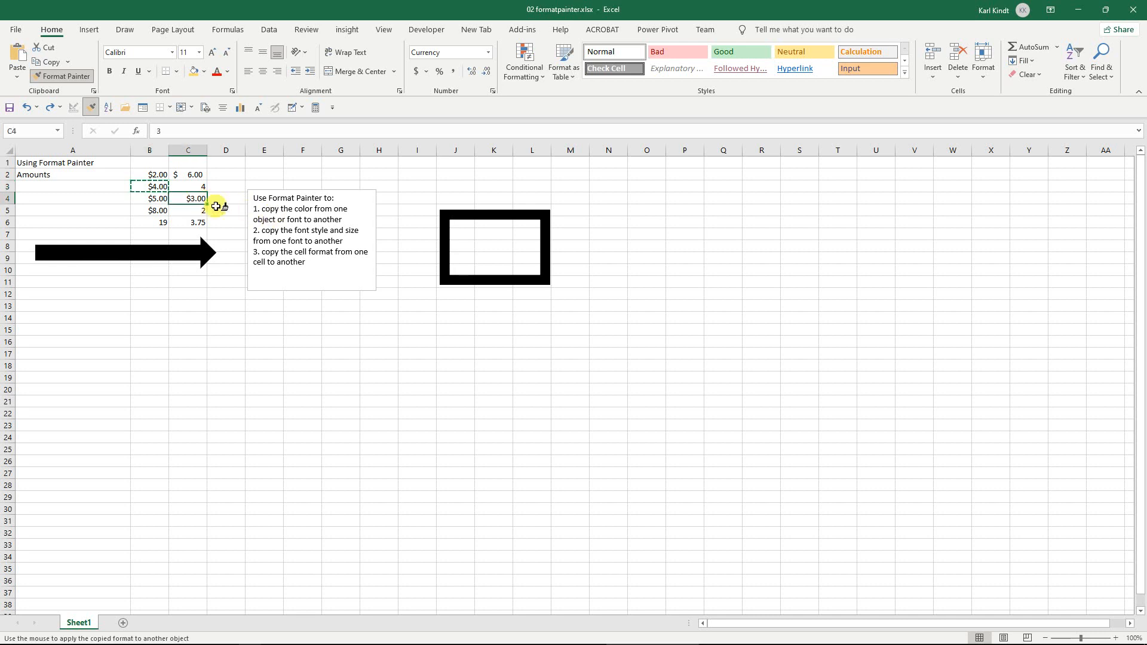
click(154, 224)
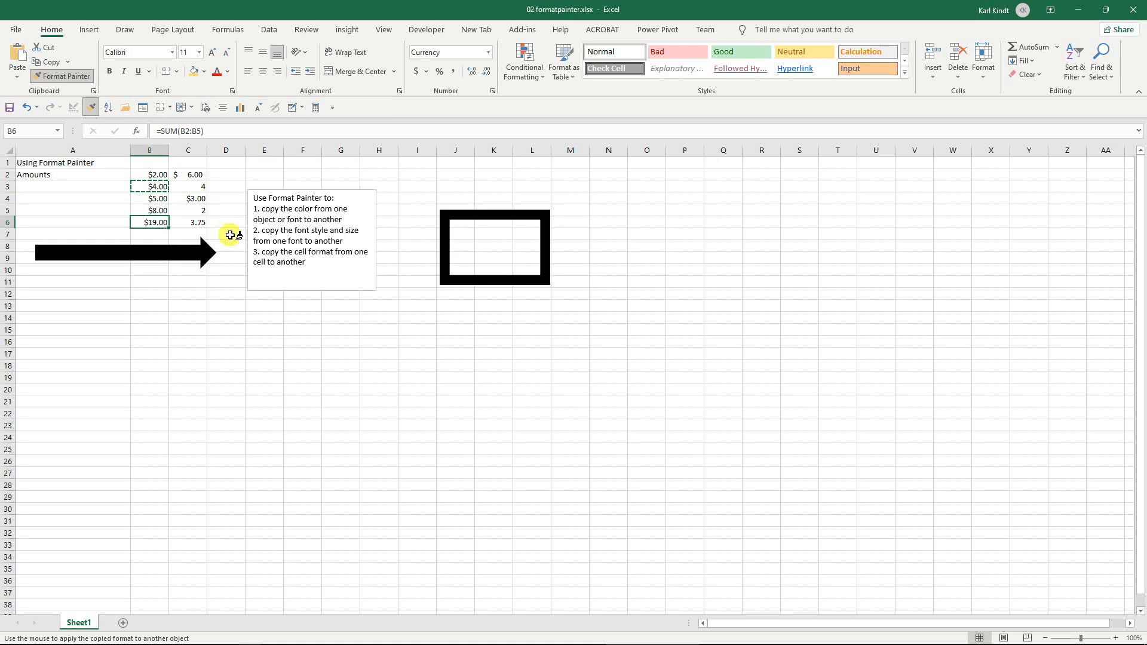
click(202, 212)
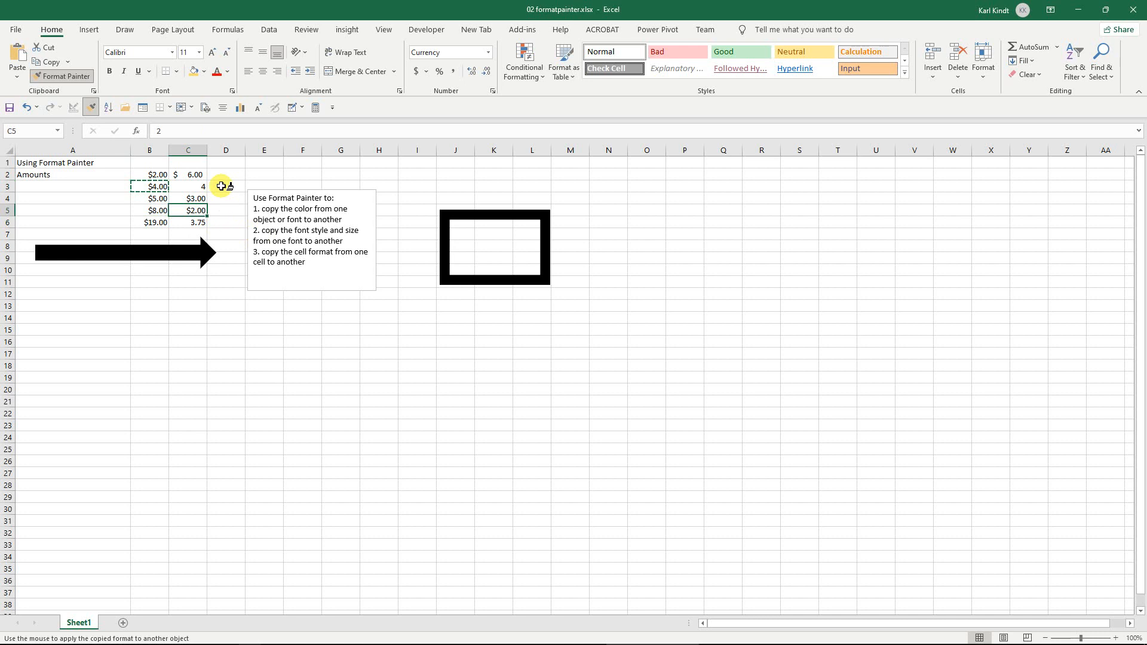
click(95, 112)
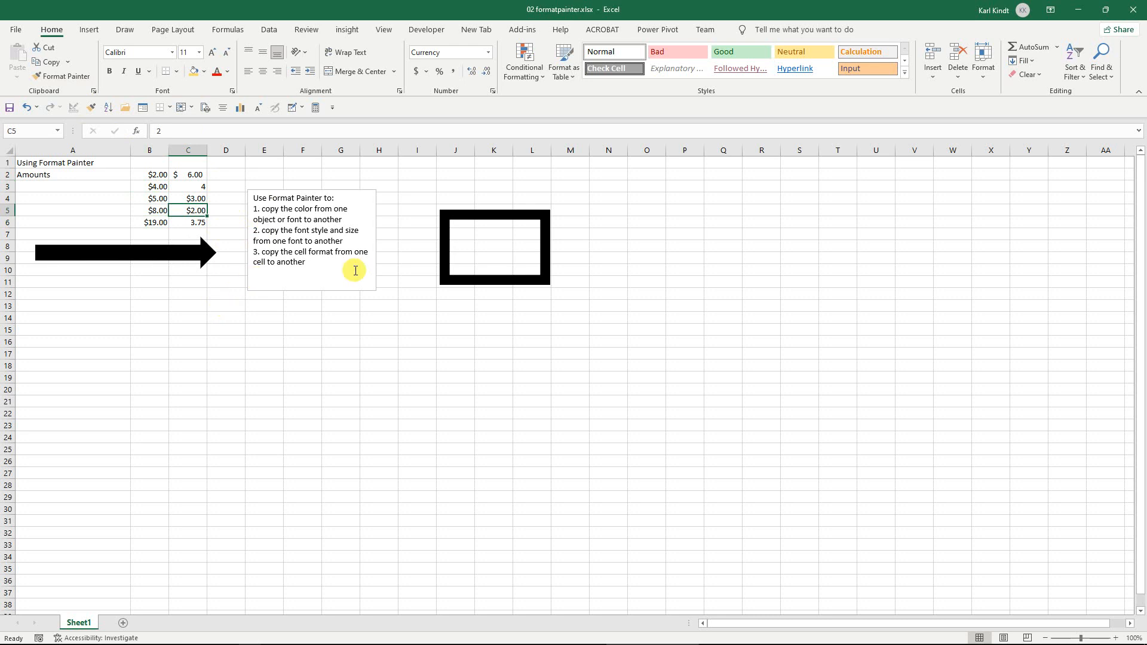
Step: Format the title in A1 as 14-point AR BONNIE with bold, italic and underline
click(37, 160)
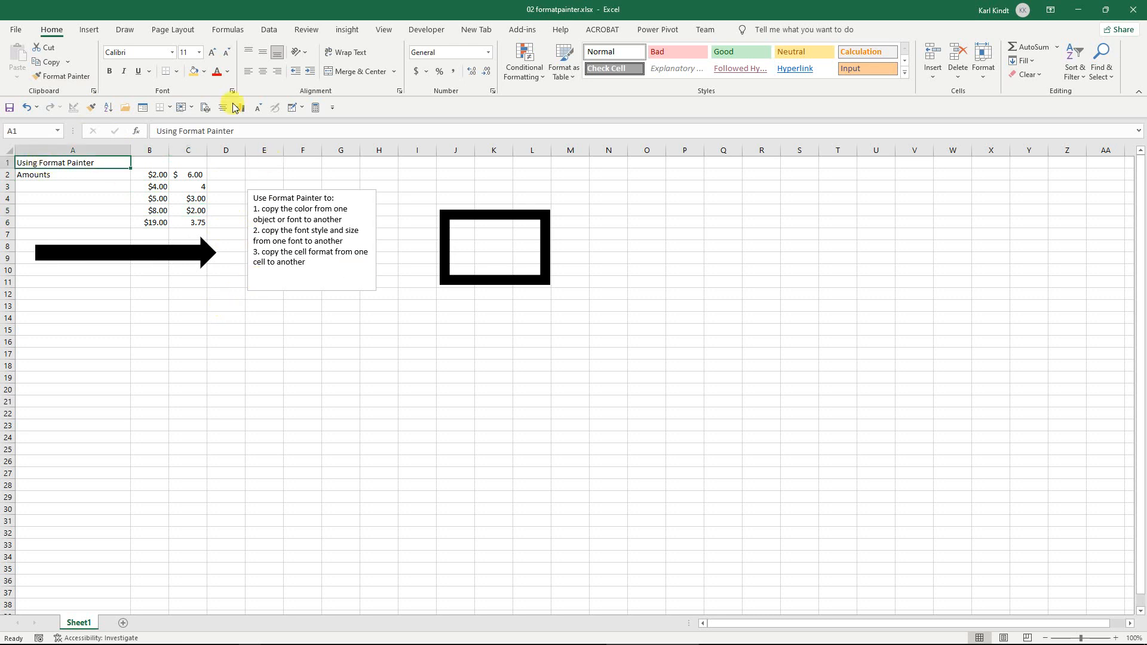
click(212, 53)
click(213, 53)
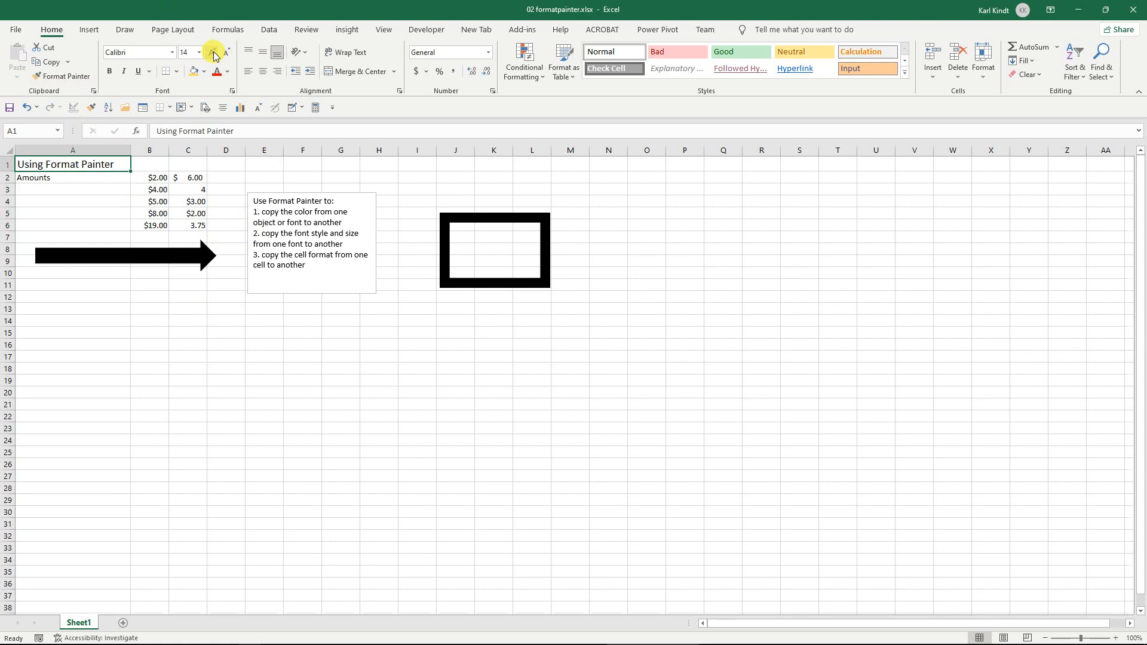
click(170, 53)
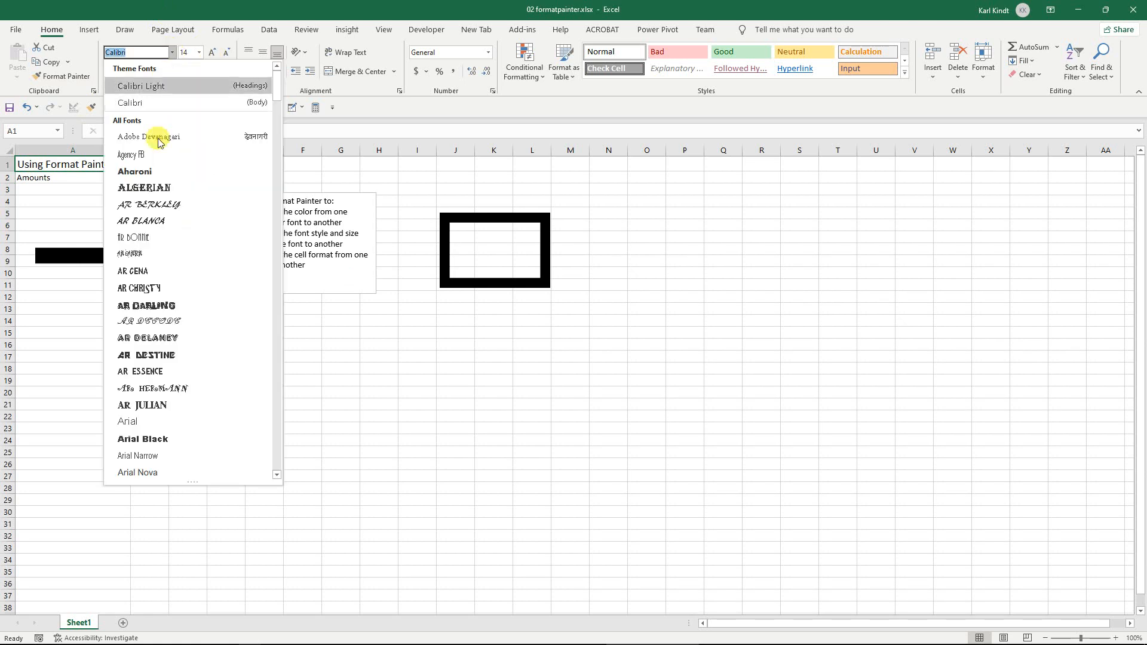
click(162, 235)
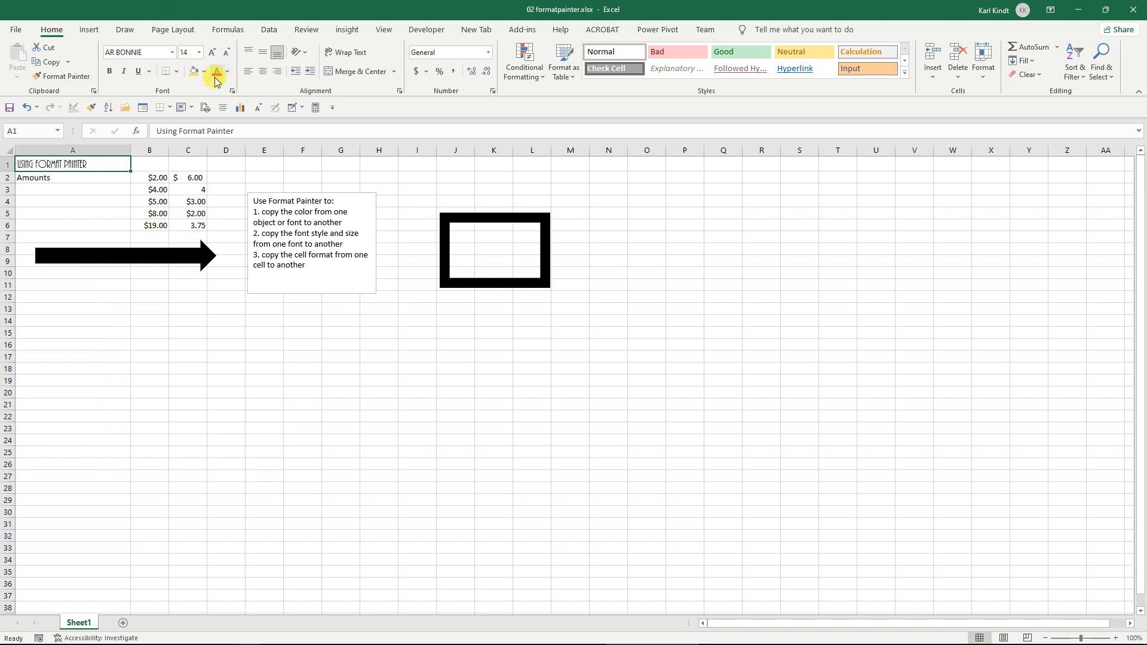
click(111, 72)
click(124, 72)
click(138, 72)
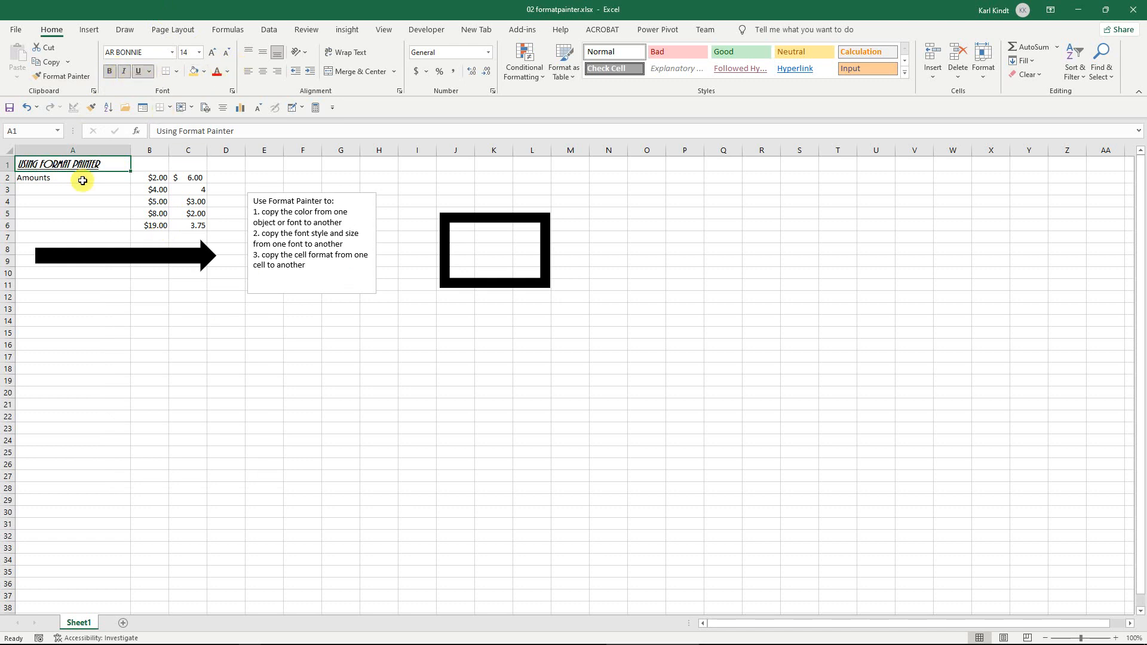
Step: Copy the plain format of the Amounts cell A2 onto the title in A1 with Format Painter
click(83, 180)
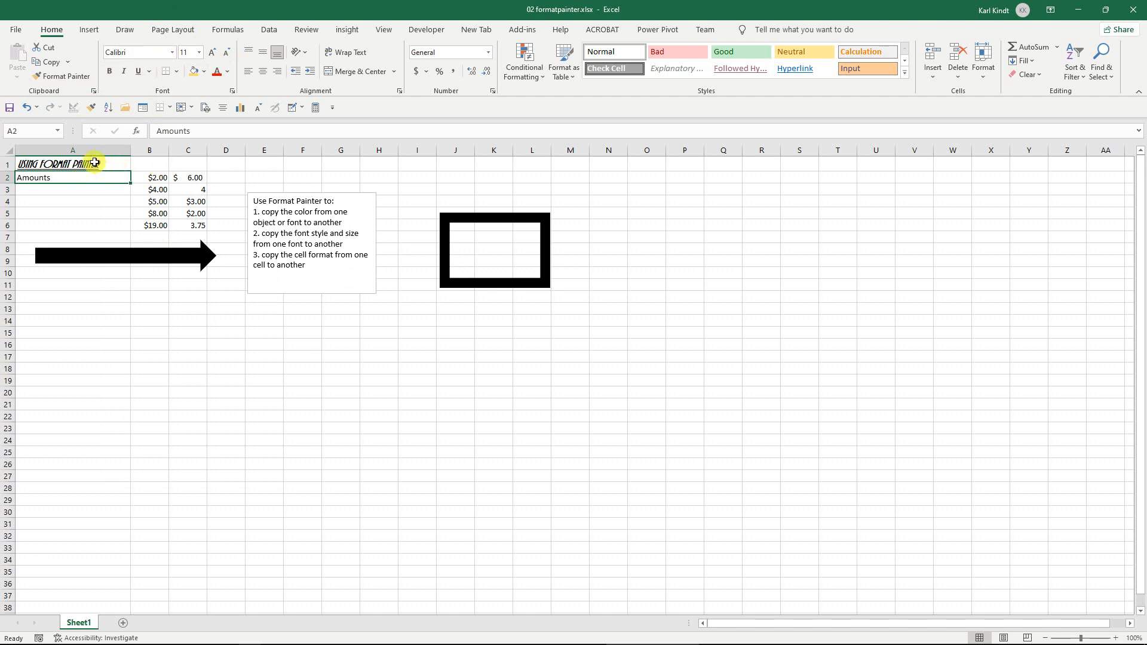
click(95, 164)
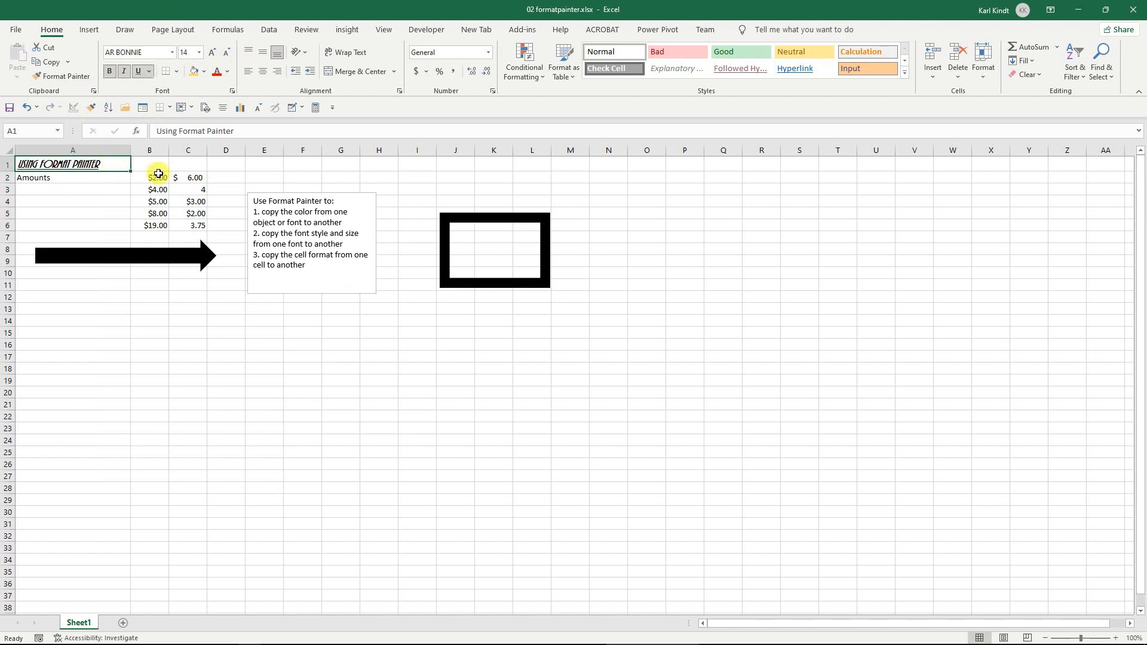
click(53, 180)
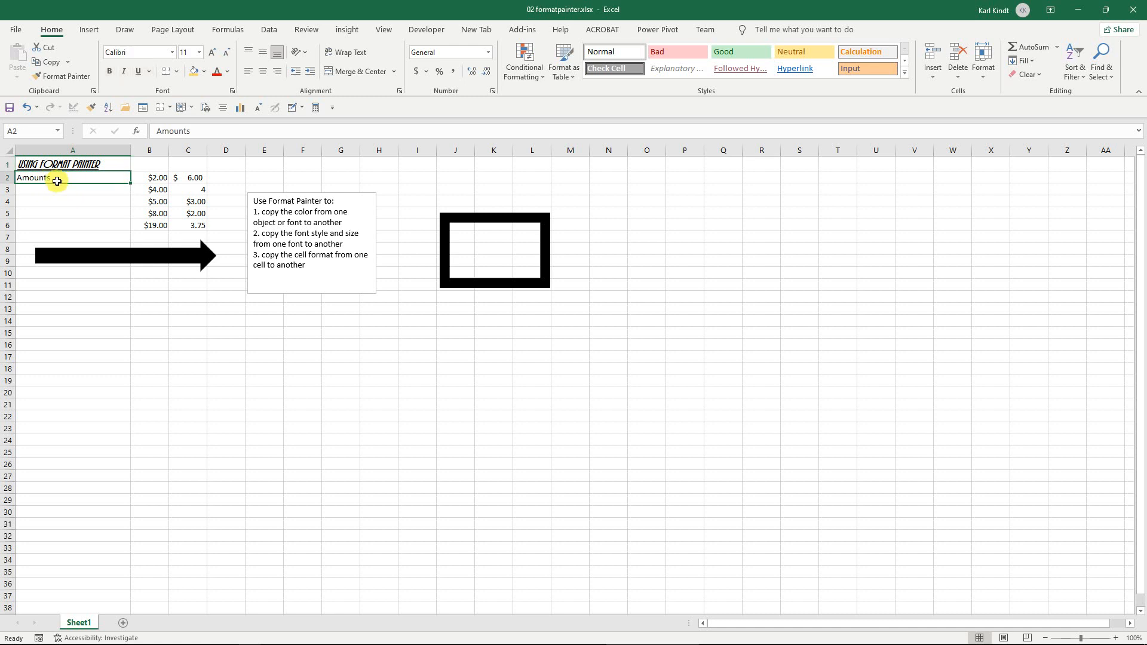
click(92, 108)
click(57, 165)
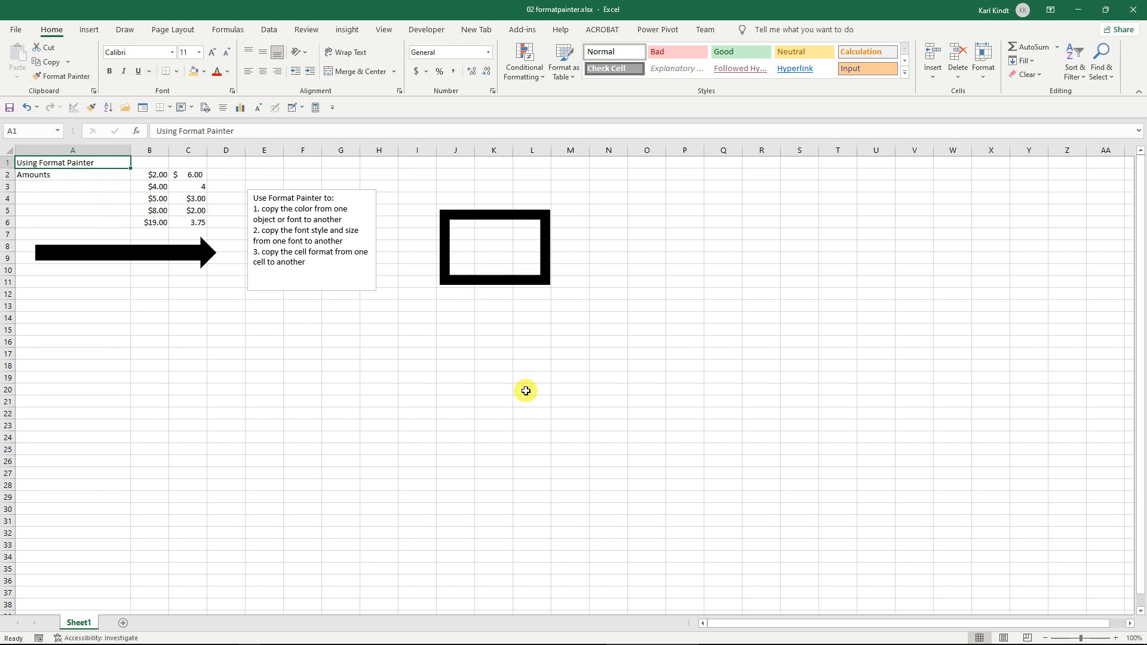
Step: Return to the session4 menu, follow the Filter and Sort Data and MORE link, and show the "sort and custom sort and filter" sheet
click(1078, 11)
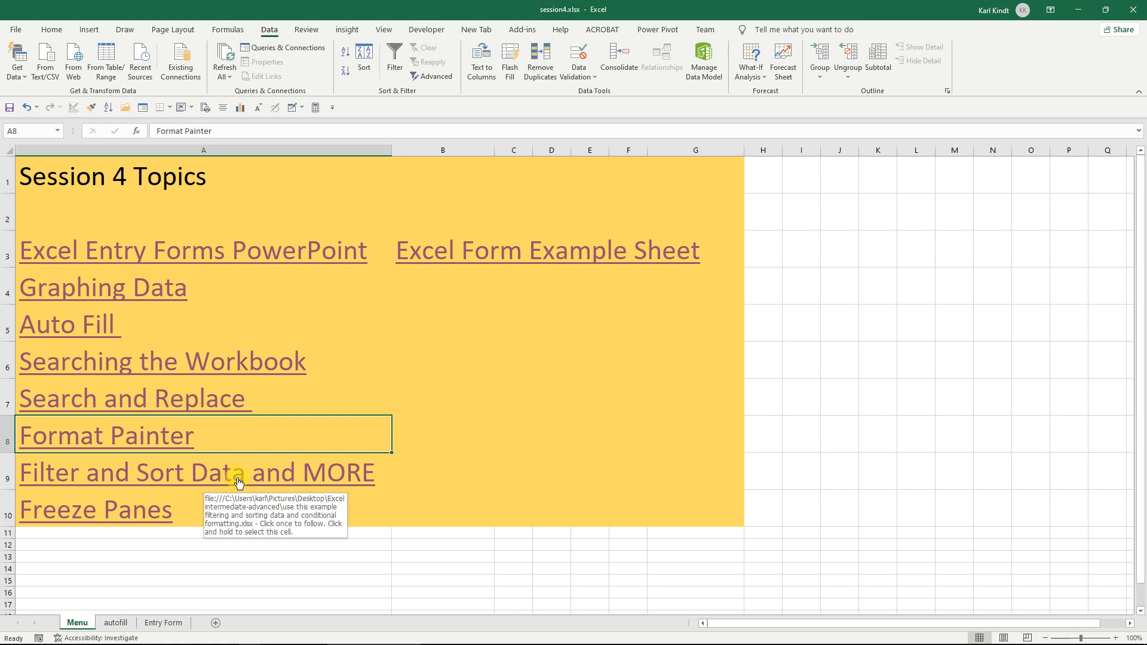
click(74, 480)
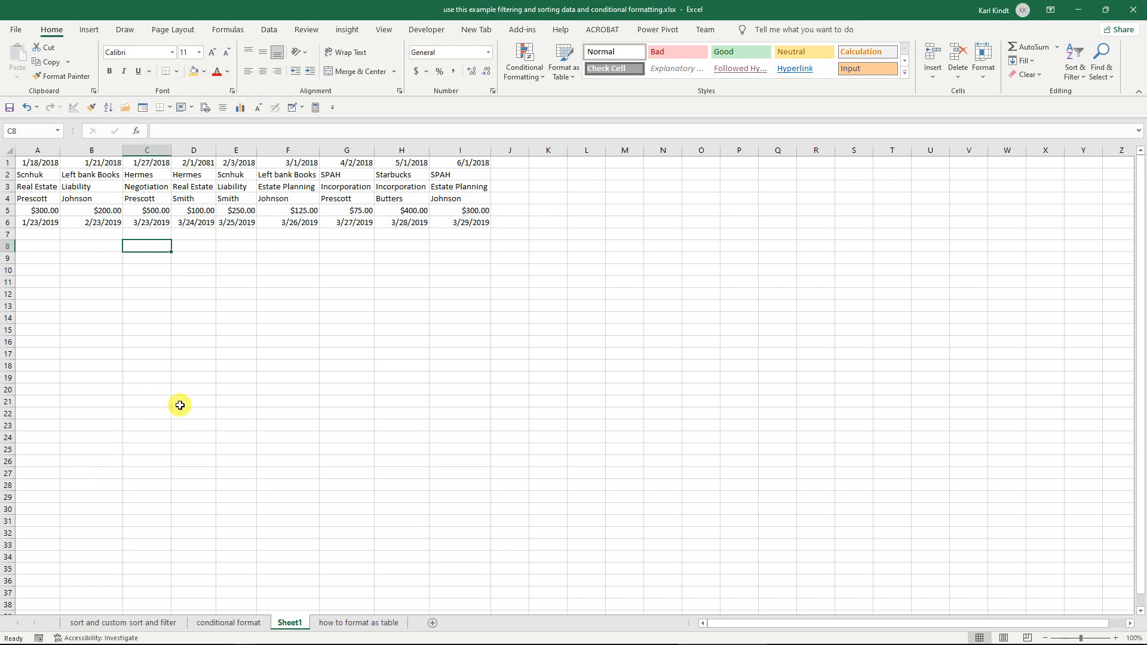
click(76, 625)
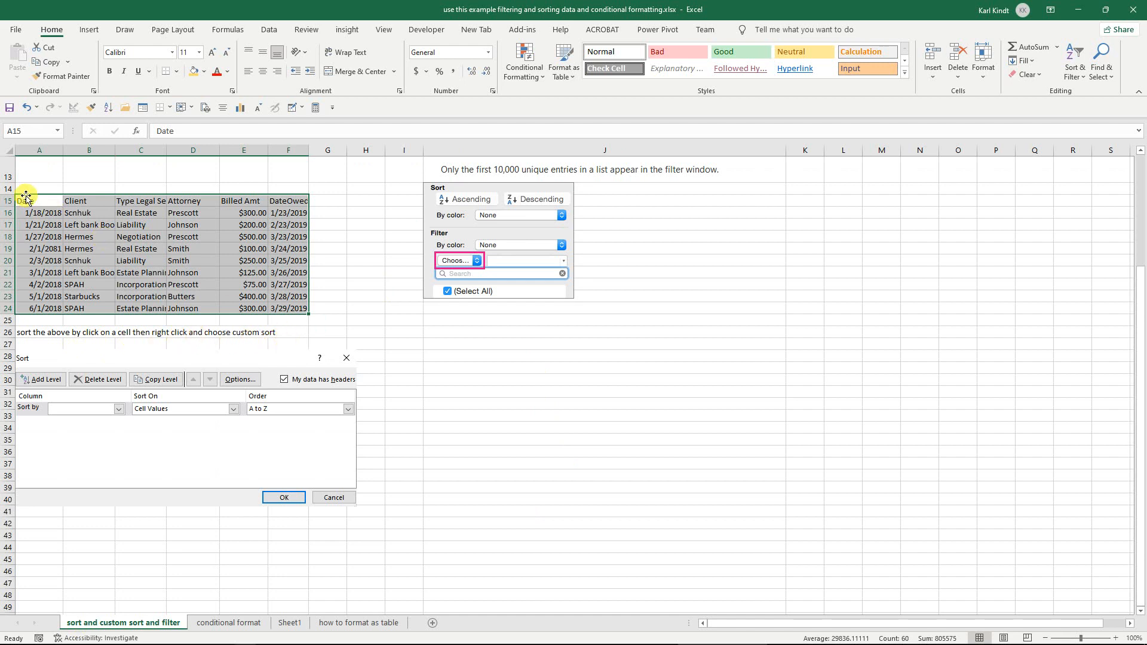
Step: Open a custom sort for the client billing table in rows 15 to 24 and move its dialog clear of the sample picture
click(51, 214)
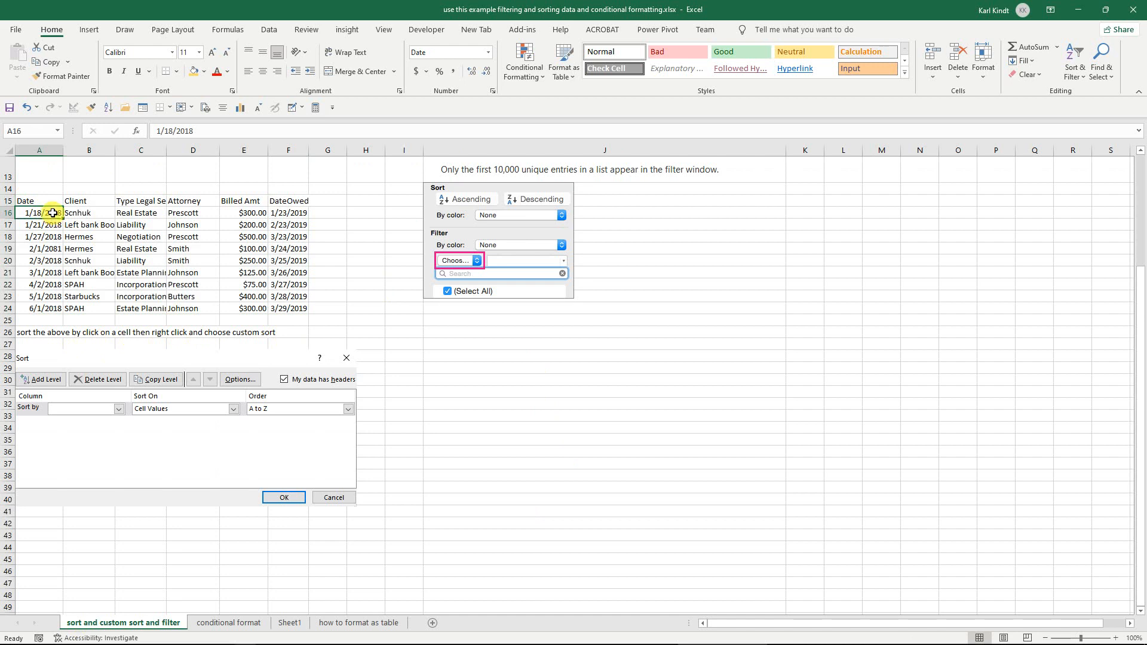
right_click(52, 213)
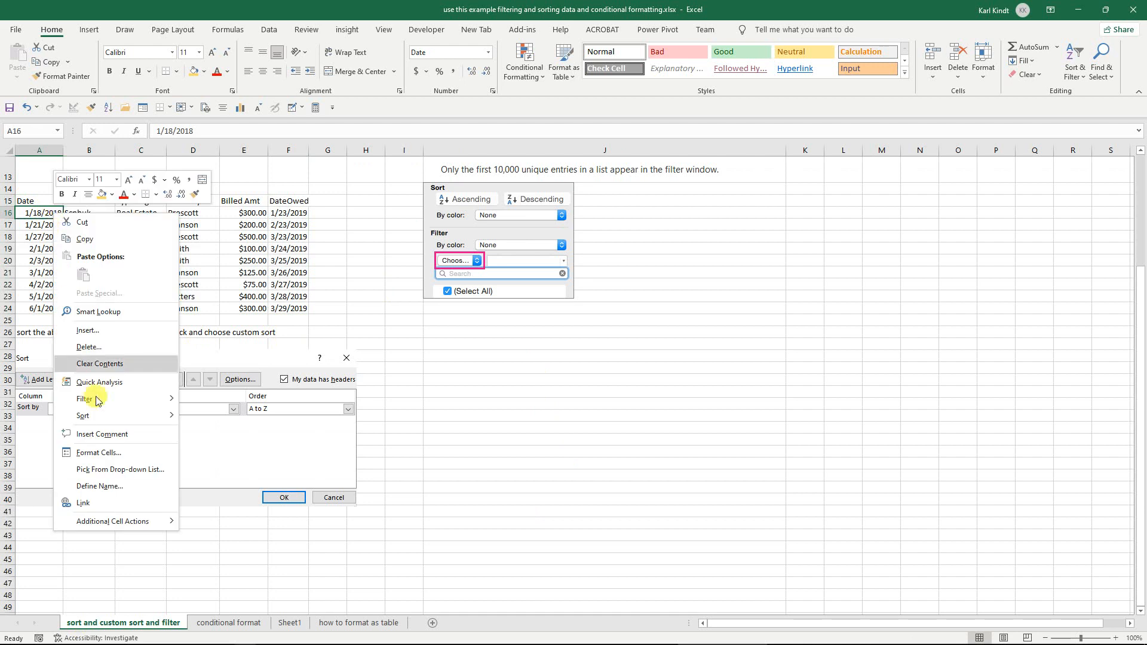
mouse_move(100, 417)
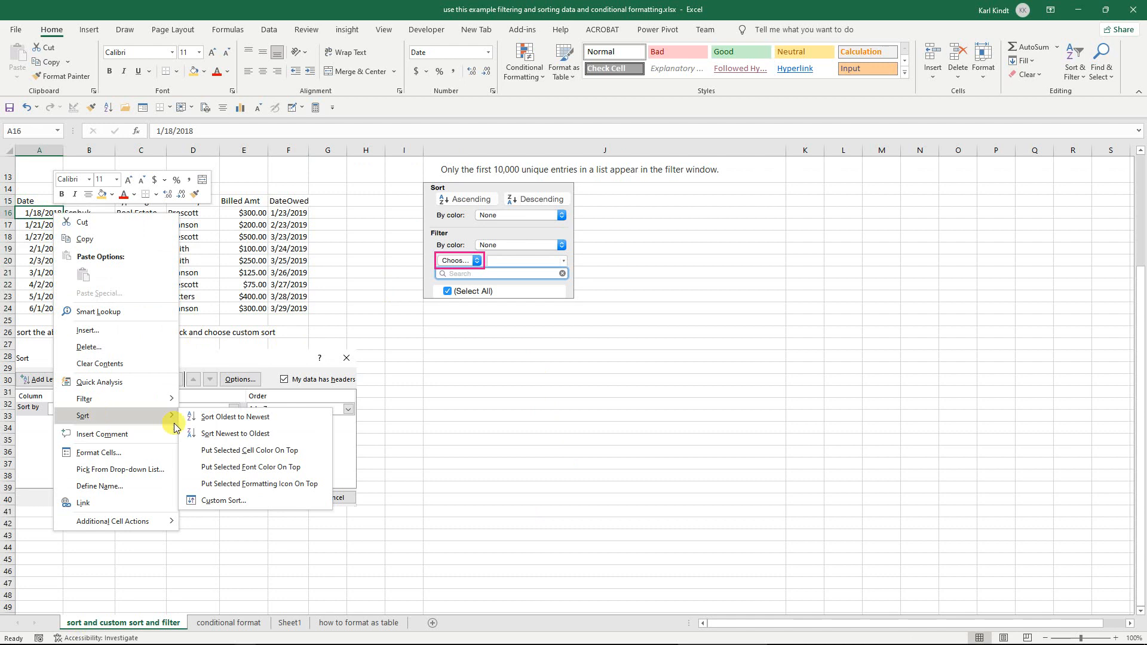
click(225, 501)
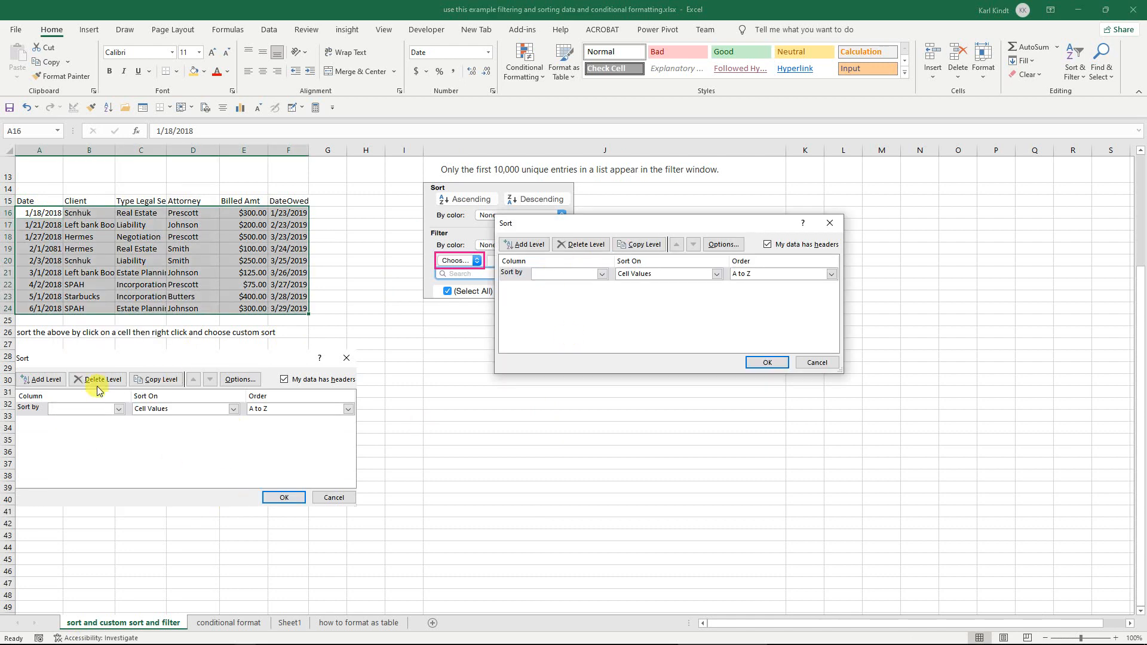
drag(670, 225, 595, 353)
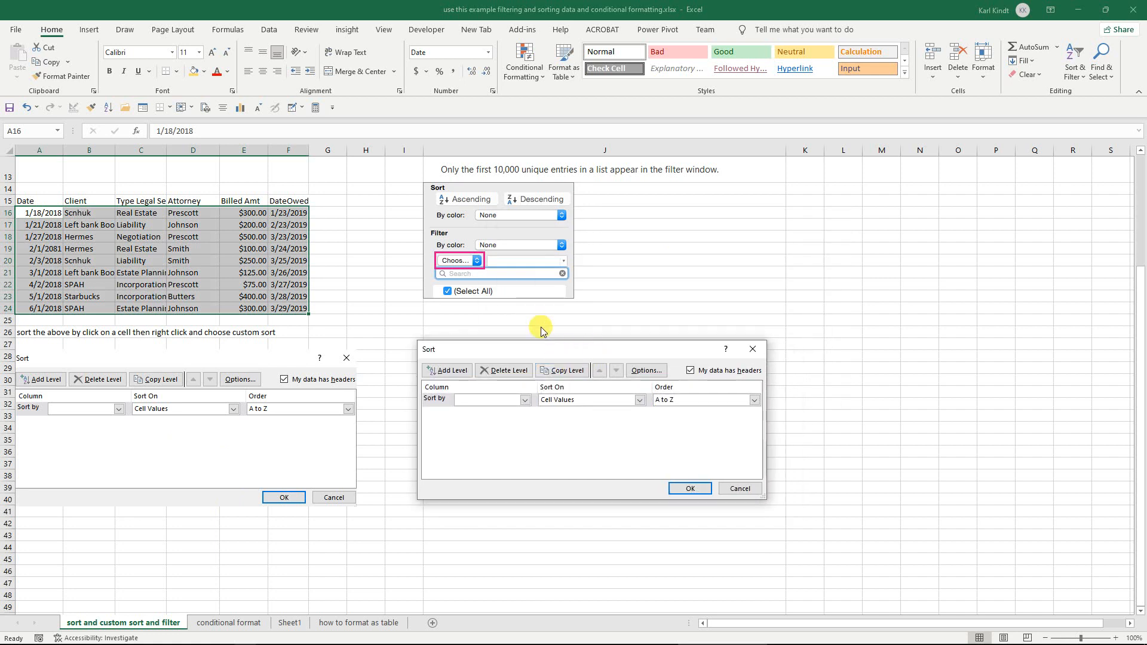
Step: Set the first sort level to DateOwed, sorted on Cell Values in Newest to Oldest order
click(525, 402)
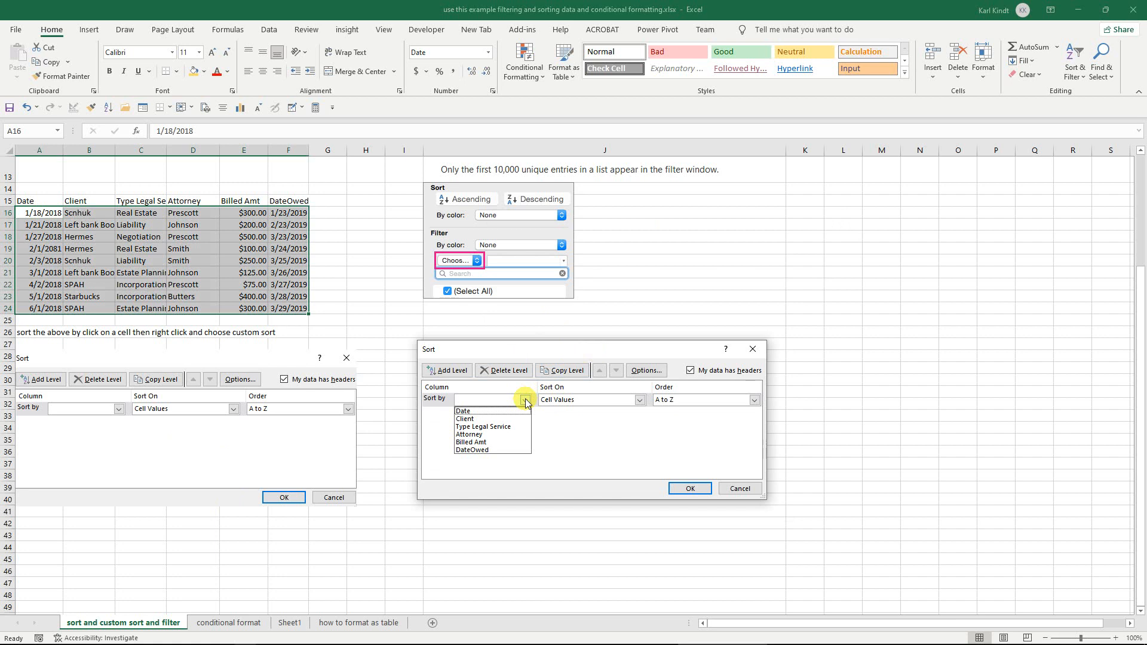
click(481, 449)
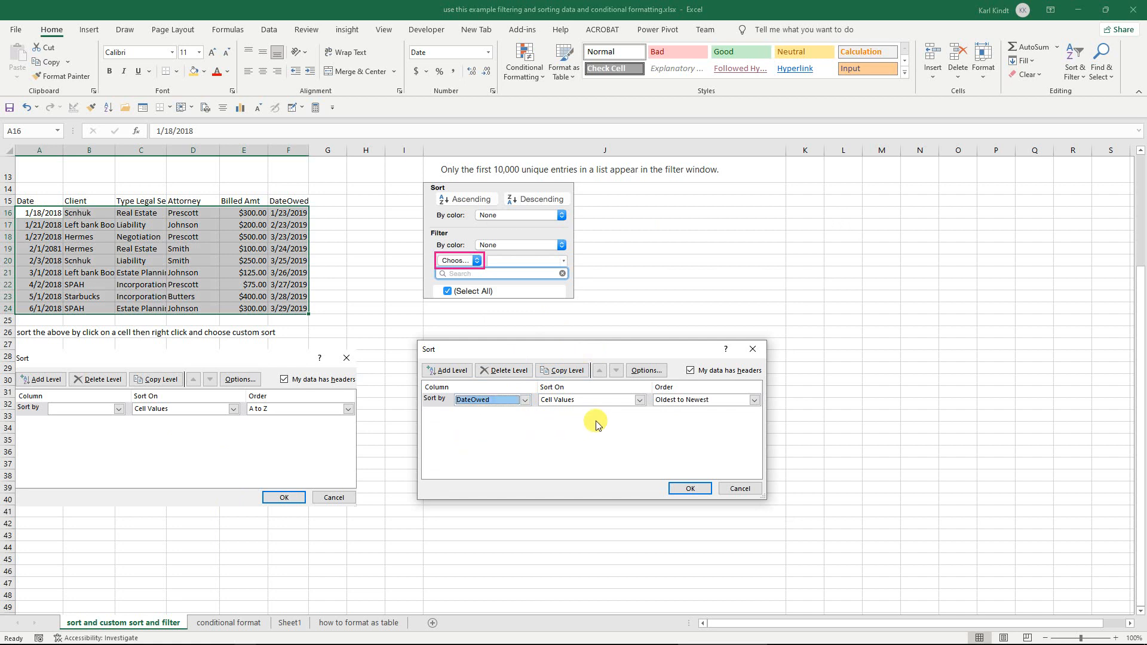
click(640, 400)
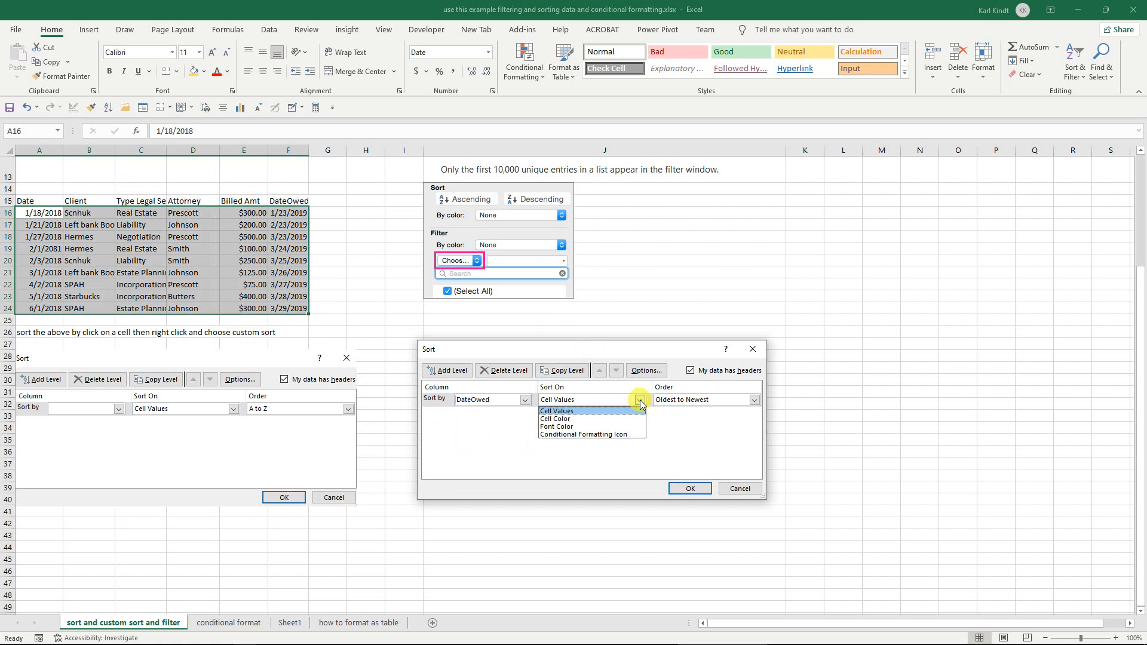
click(588, 411)
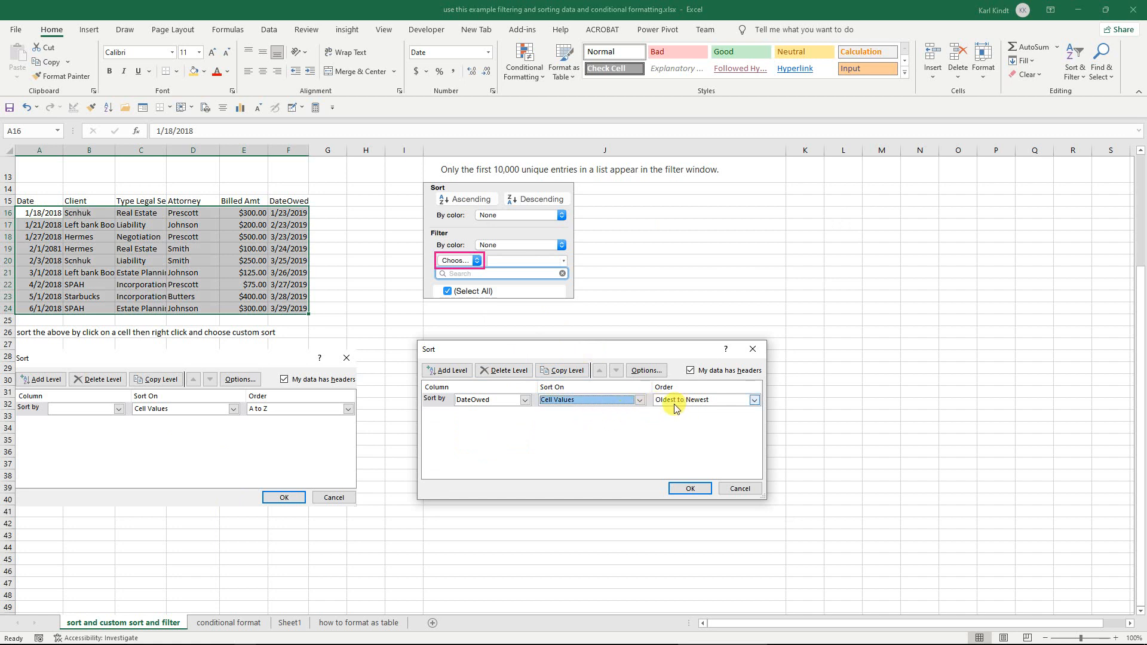
click(754, 400)
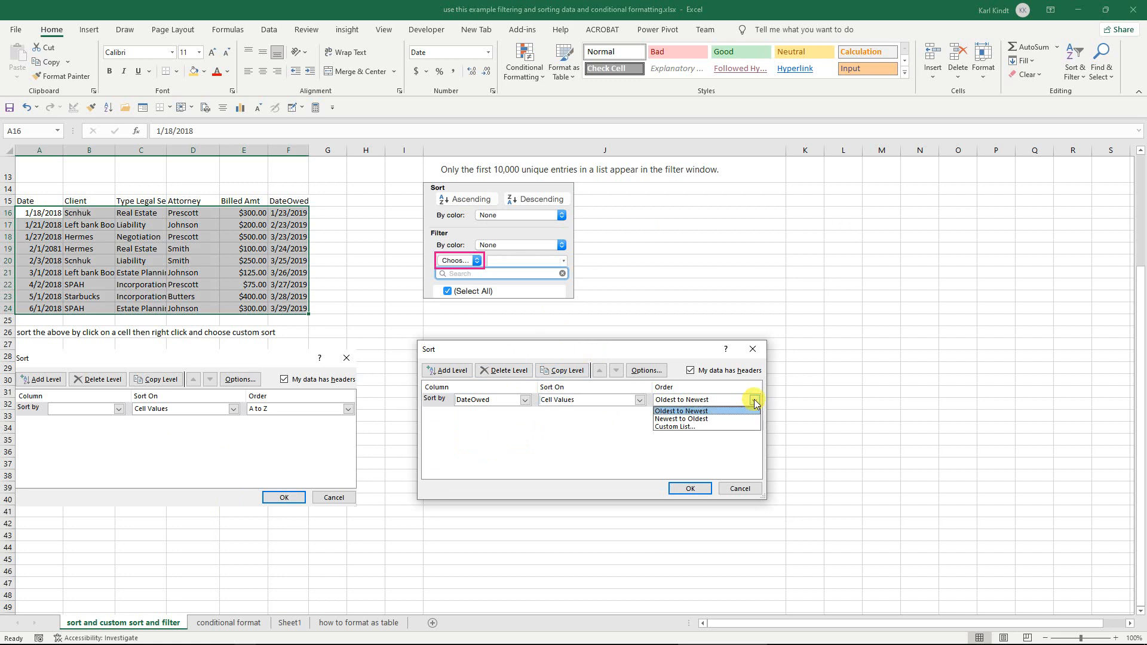
click(709, 420)
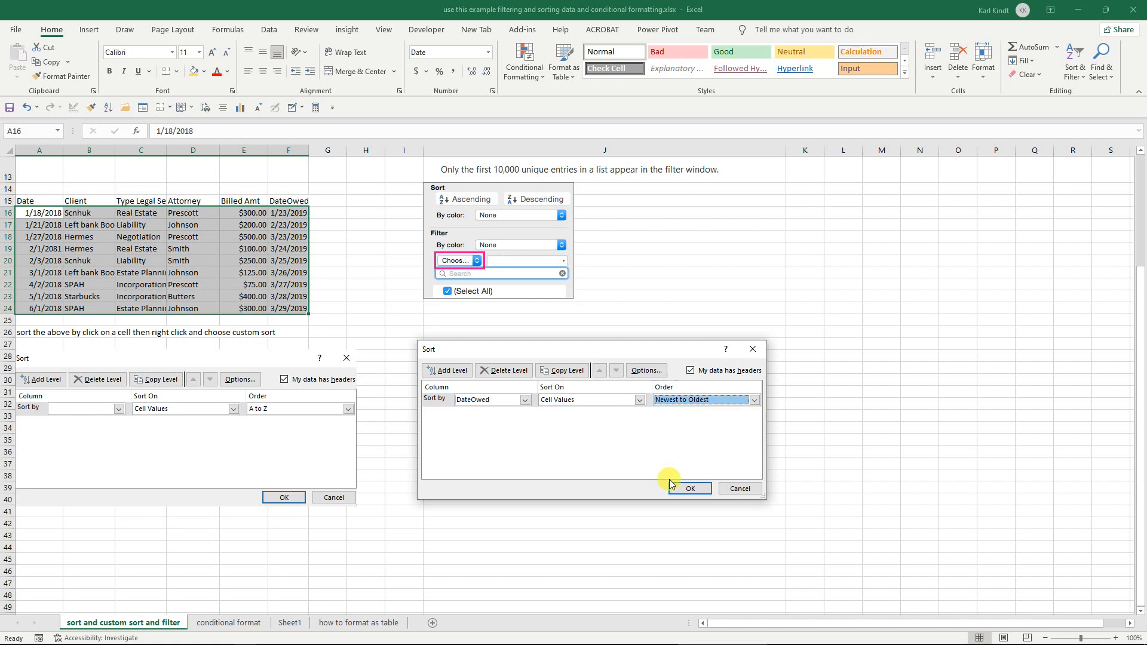
Step: Add a second sort level by Client on Cell Values, A to Z, and apply the custom sort
click(454, 371)
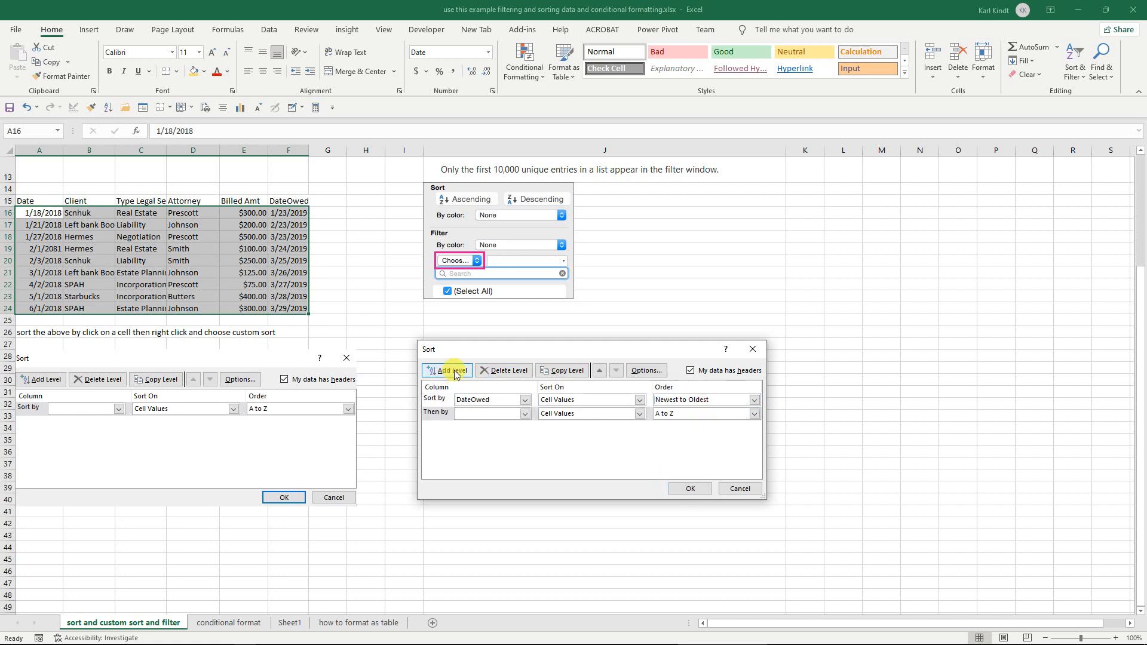
click(525, 414)
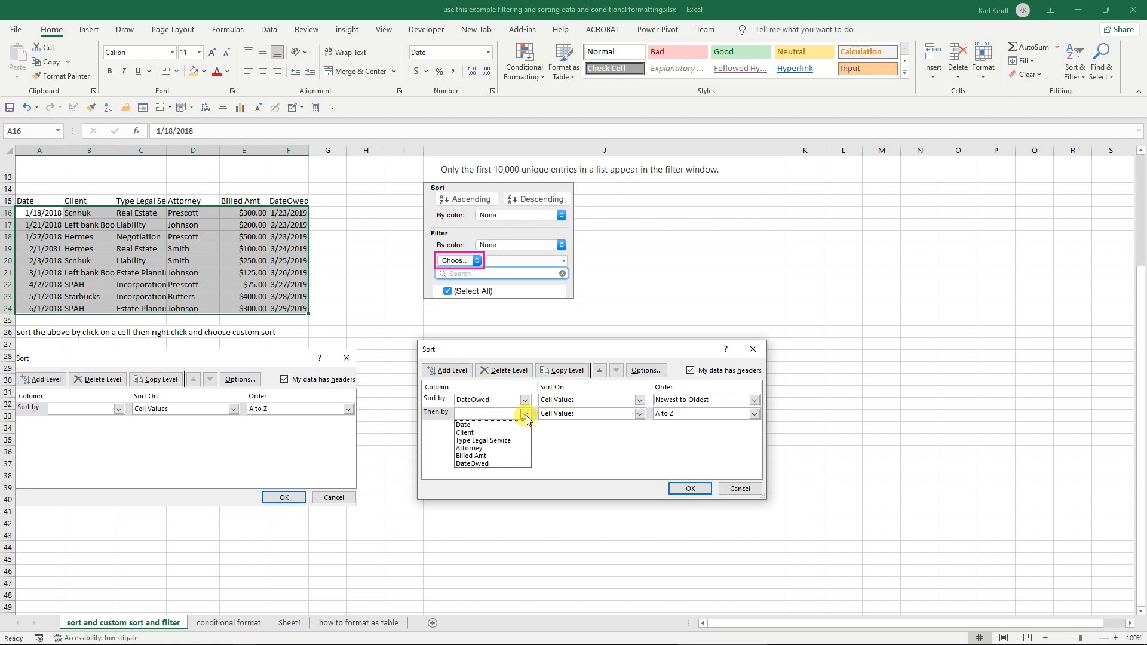
click(504, 433)
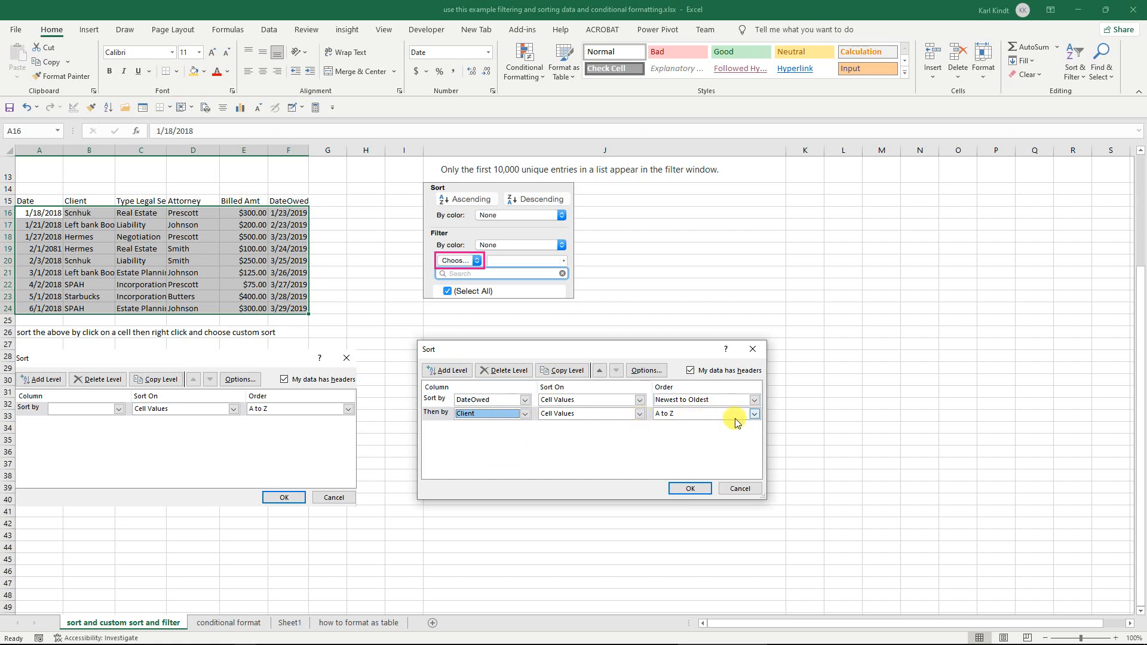
click(691, 488)
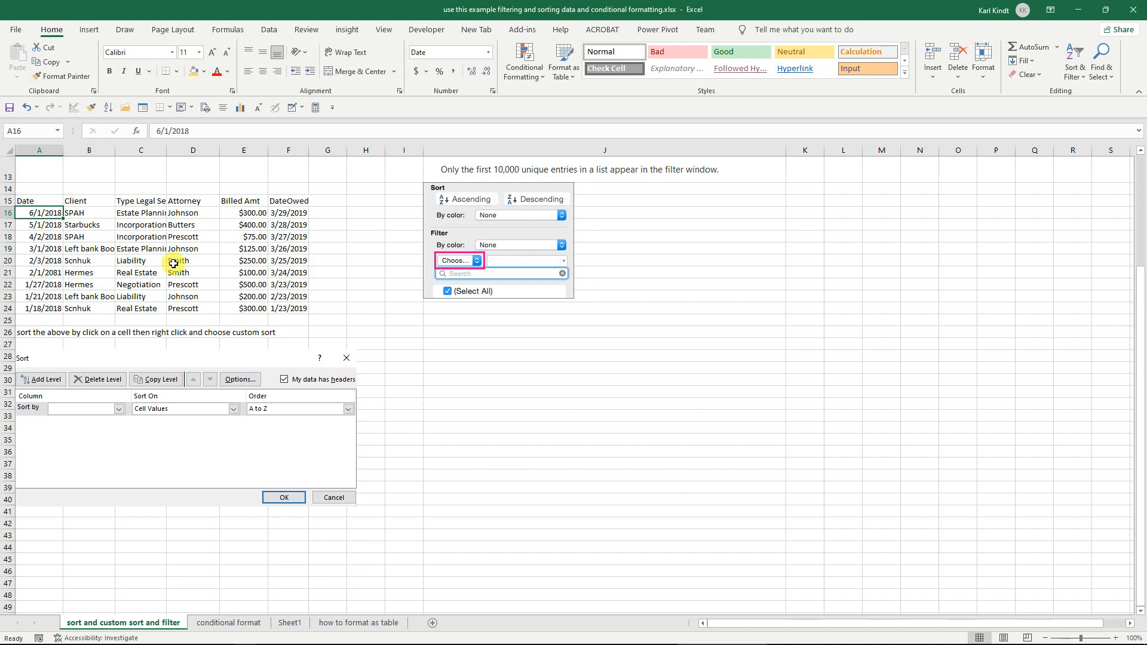
Step: Convert the client billing data in A15:F24 into a table with headers
click(45, 202)
click(49, 213)
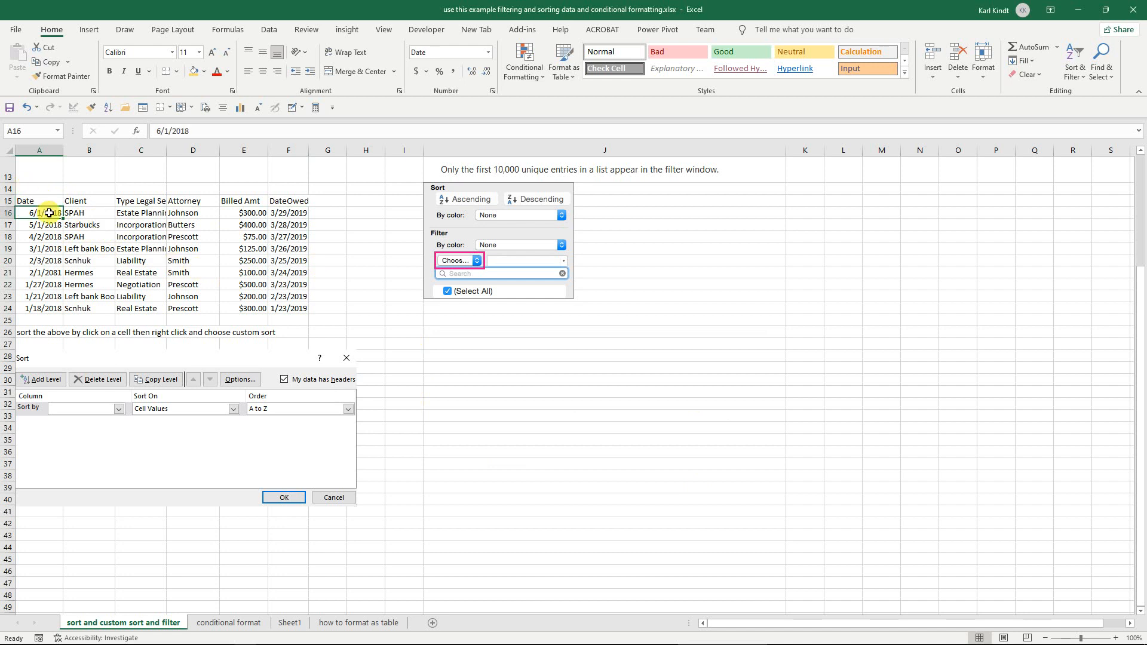
click(89, 30)
click(103, 59)
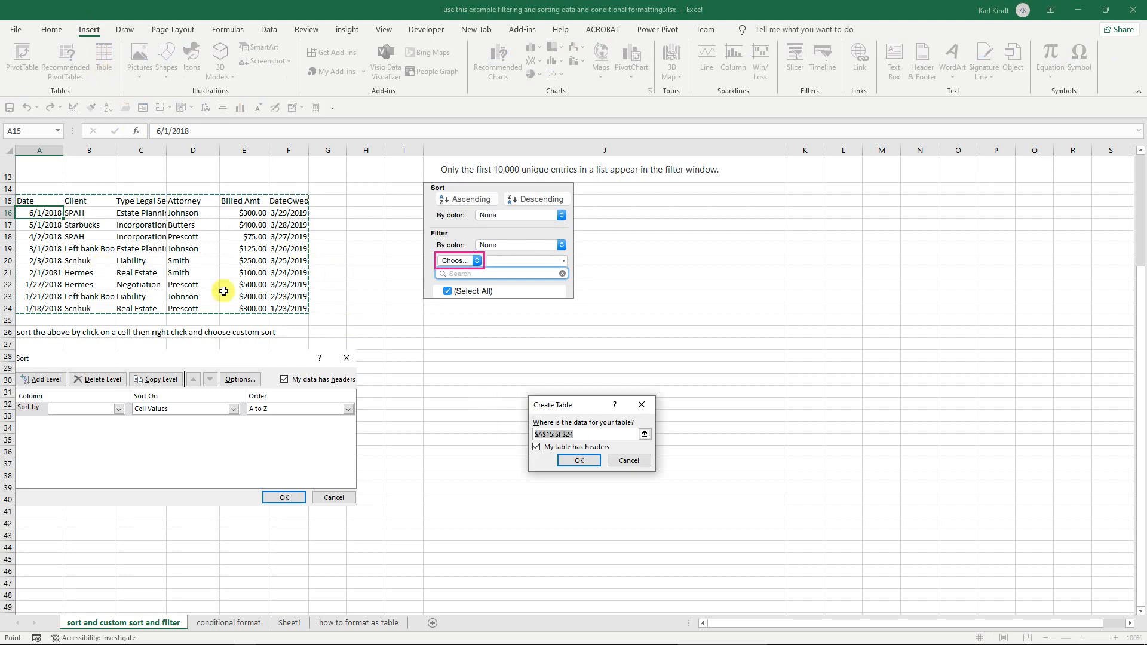
click(588, 469)
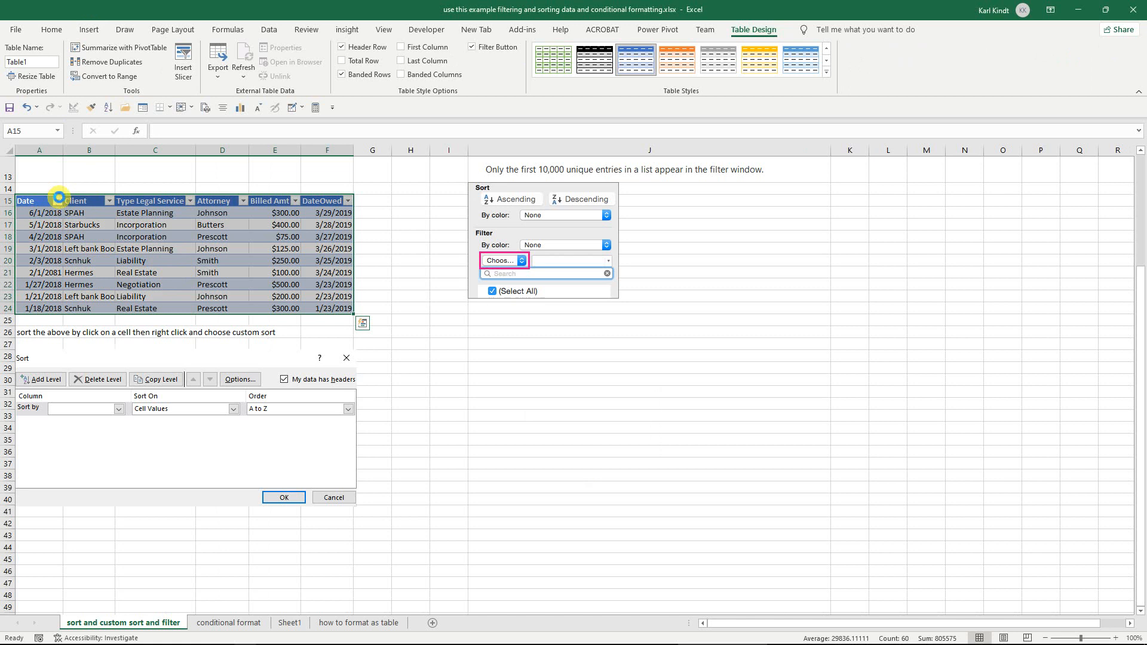
Step: Filter the table's Date column to exclude 2081, keeping only the 2018 dates
click(58, 201)
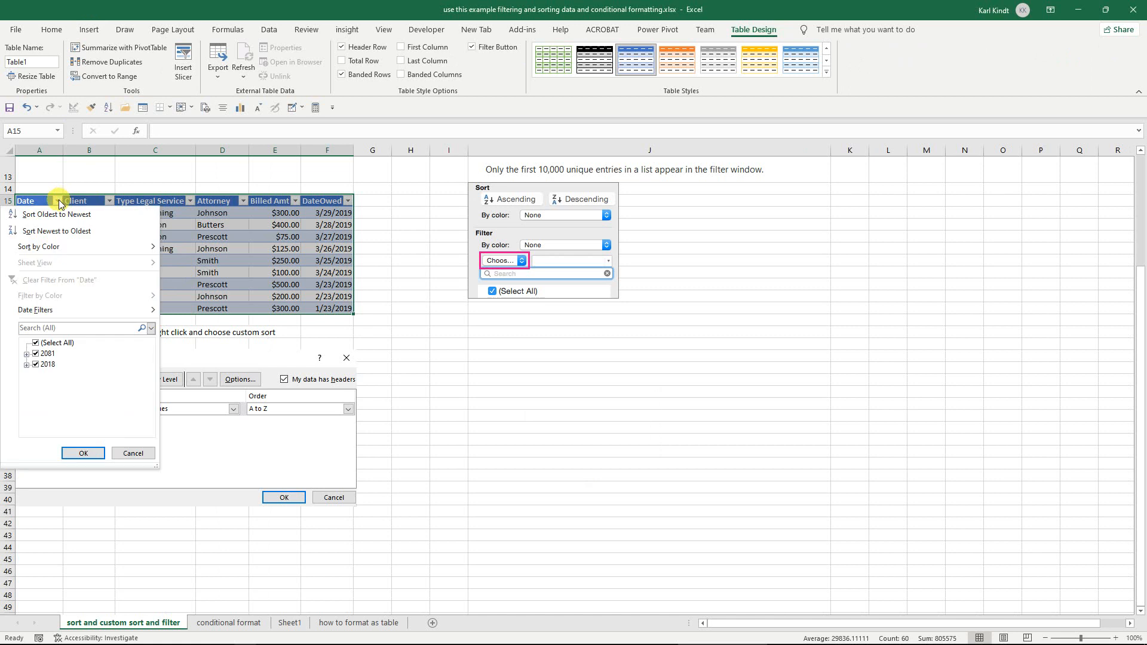
click(35, 354)
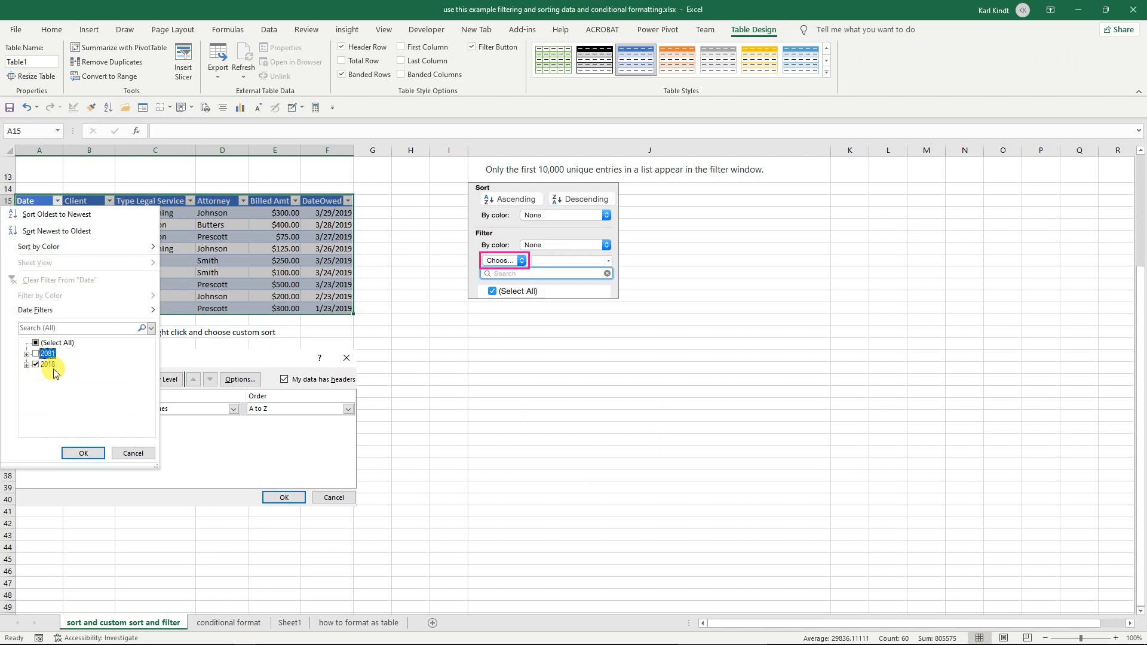
click(85, 454)
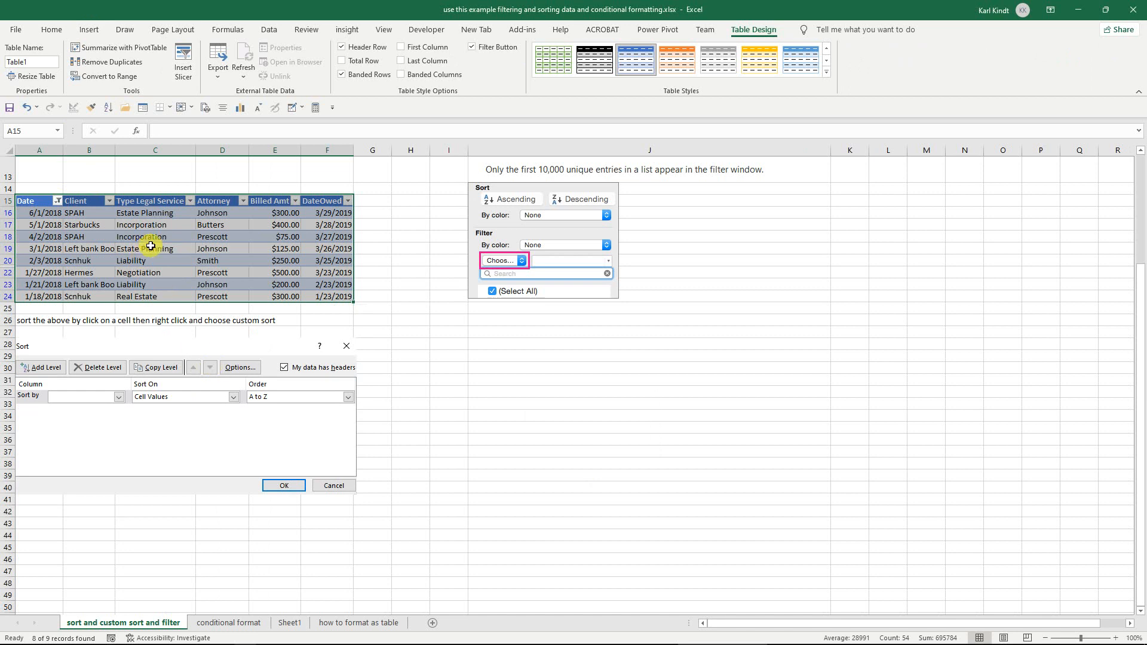
Step: Filter the table's Client column to only Hermes
click(109, 202)
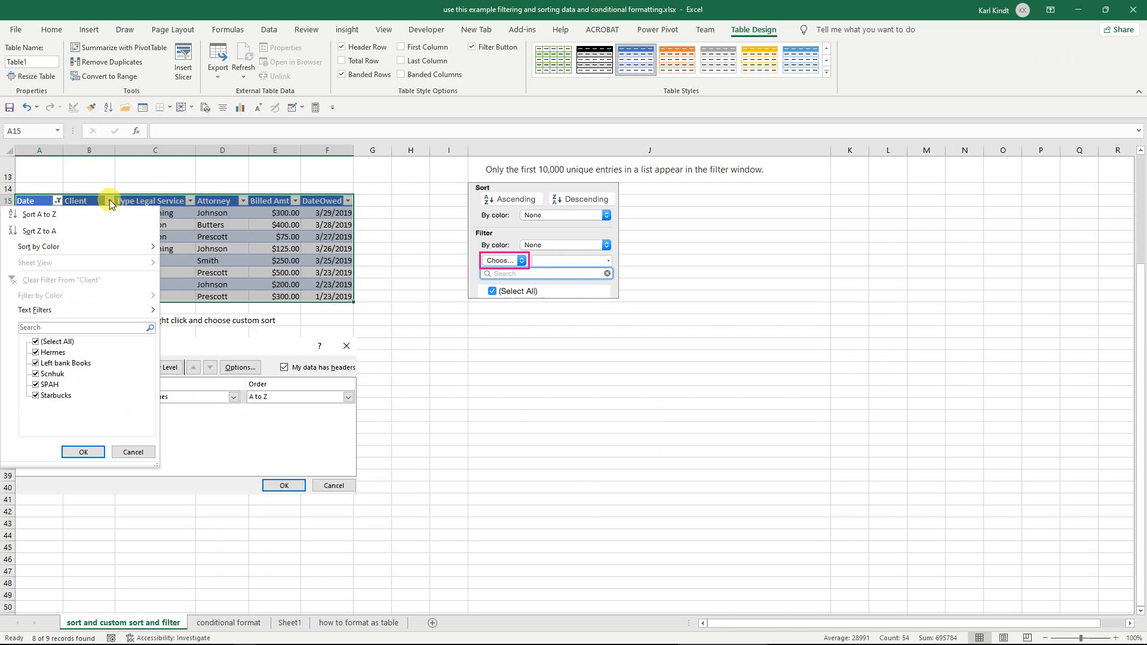
click(38, 349)
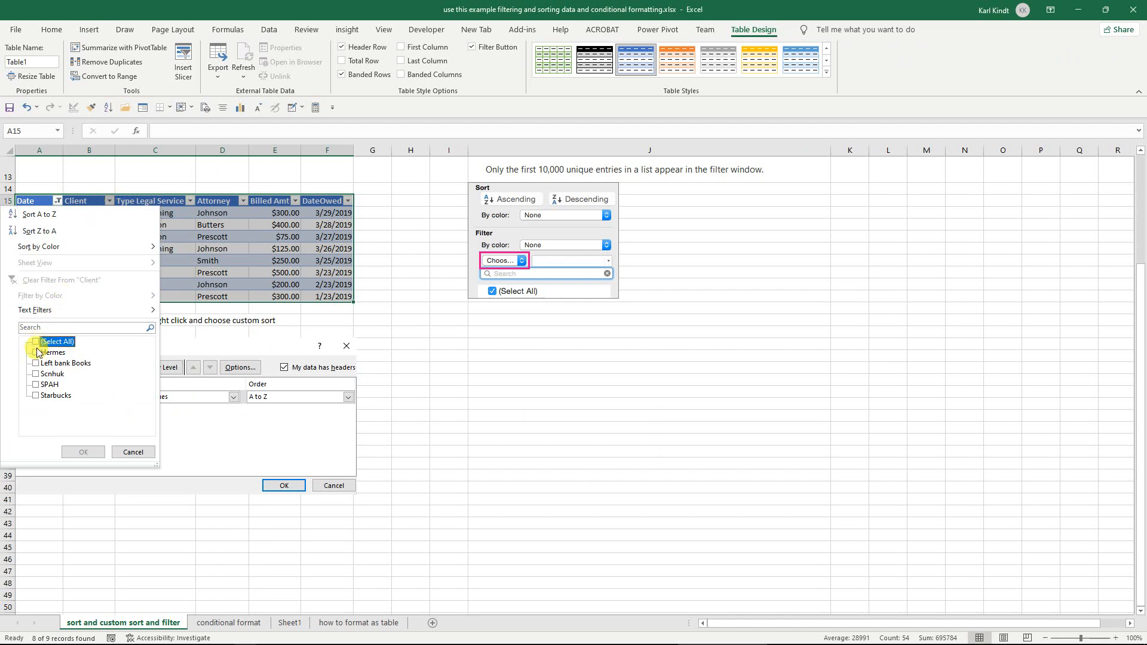
click(35, 353)
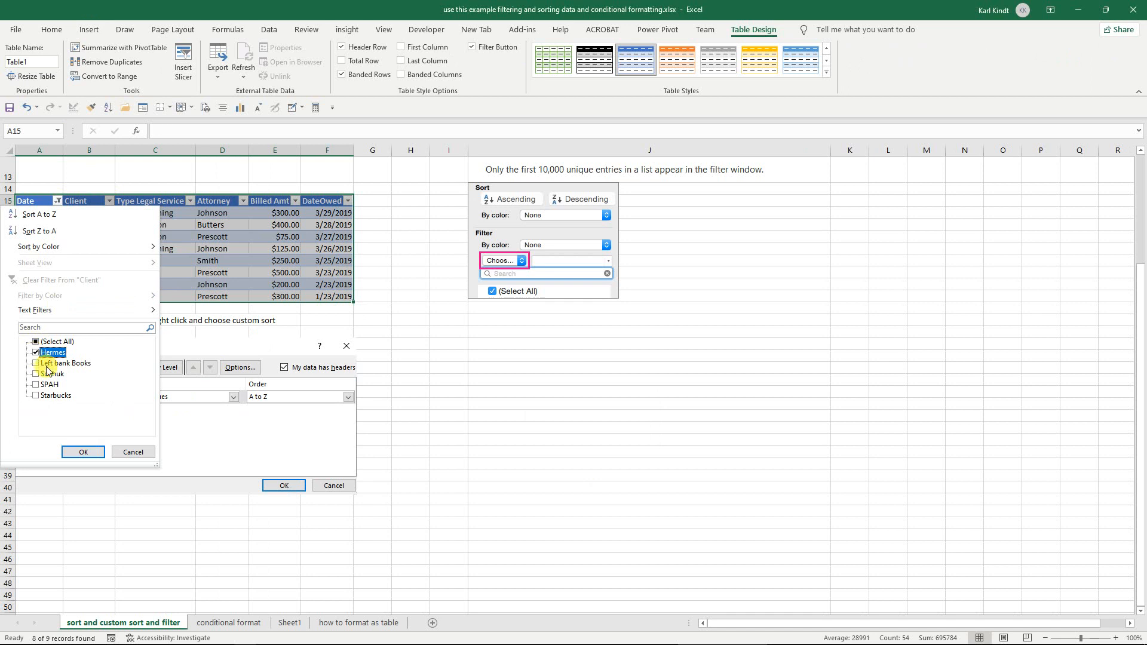
click(91, 451)
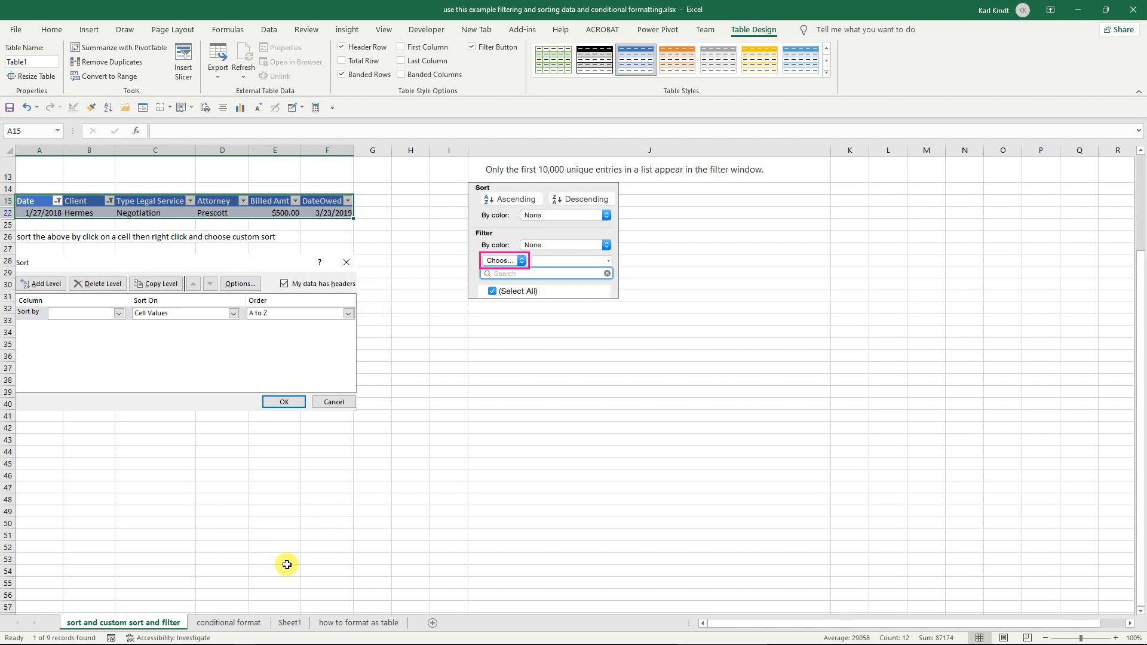
Step: Show the "conditional format" sheet and examine its Above Average sample picture beside the billing data
click(232, 625)
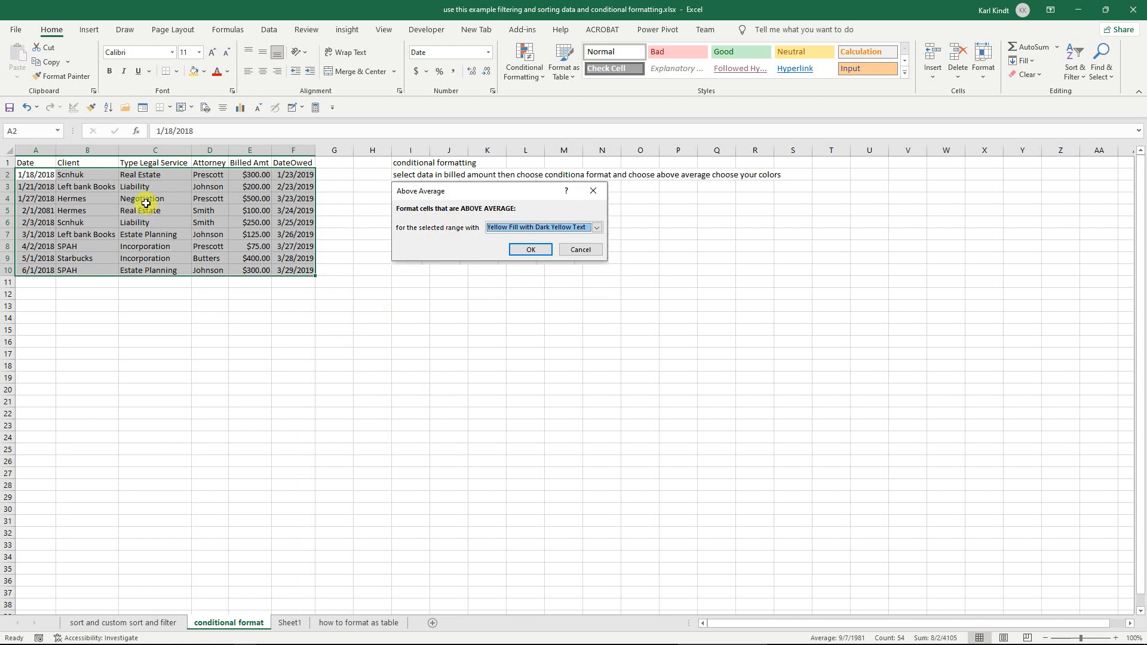
click(600, 230)
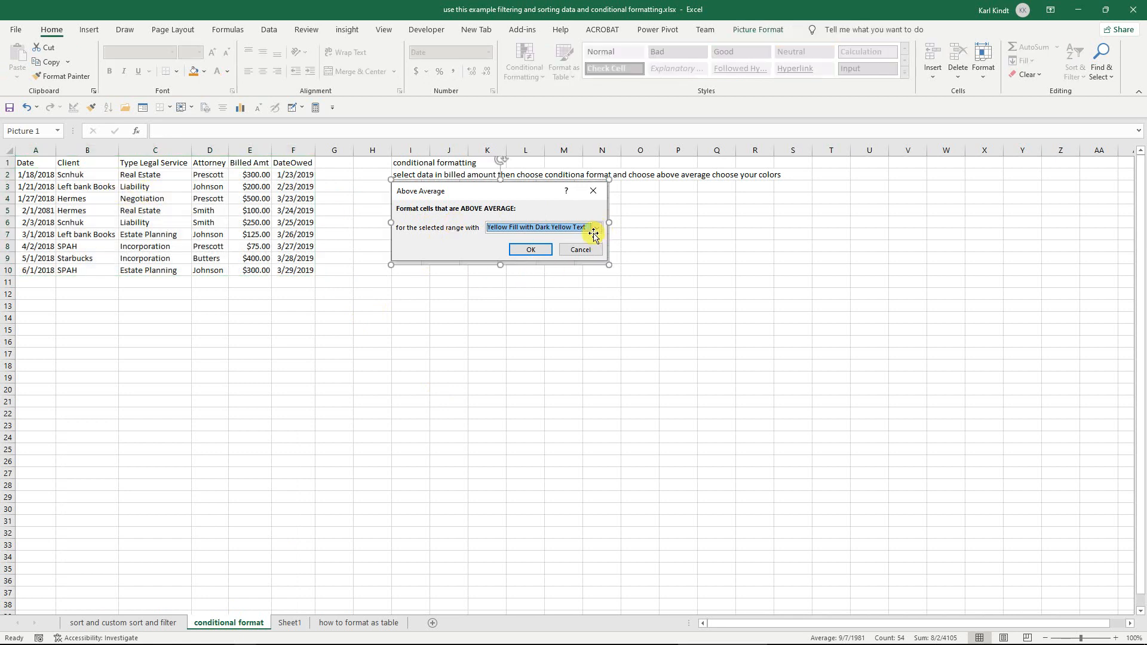
click(71, 174)
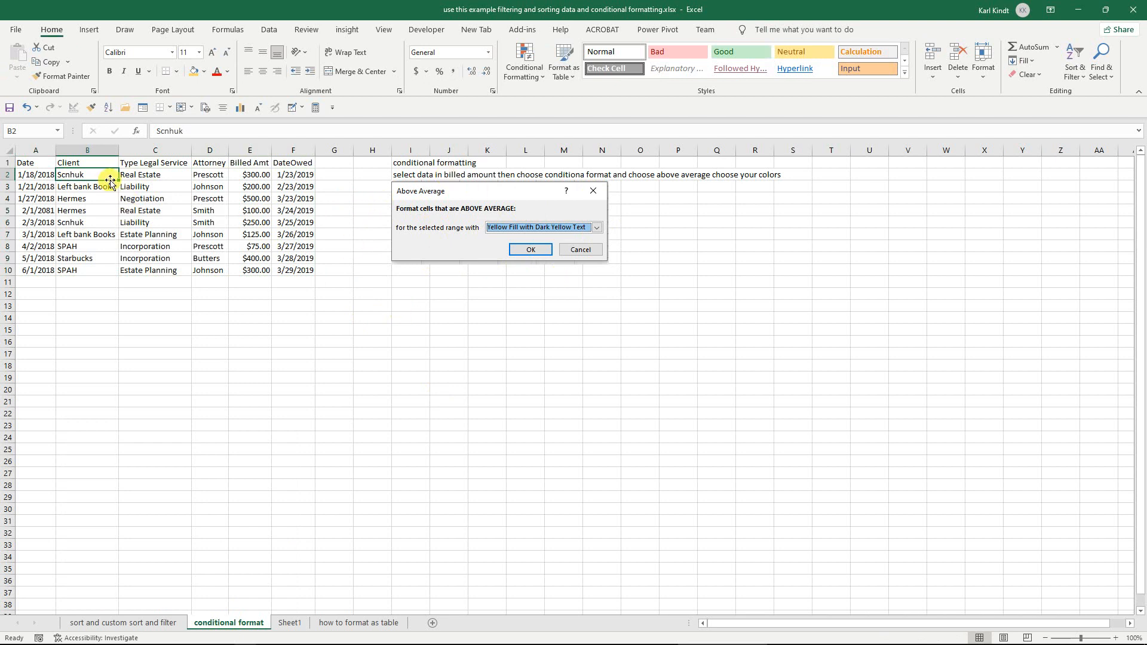
click(259, 174)
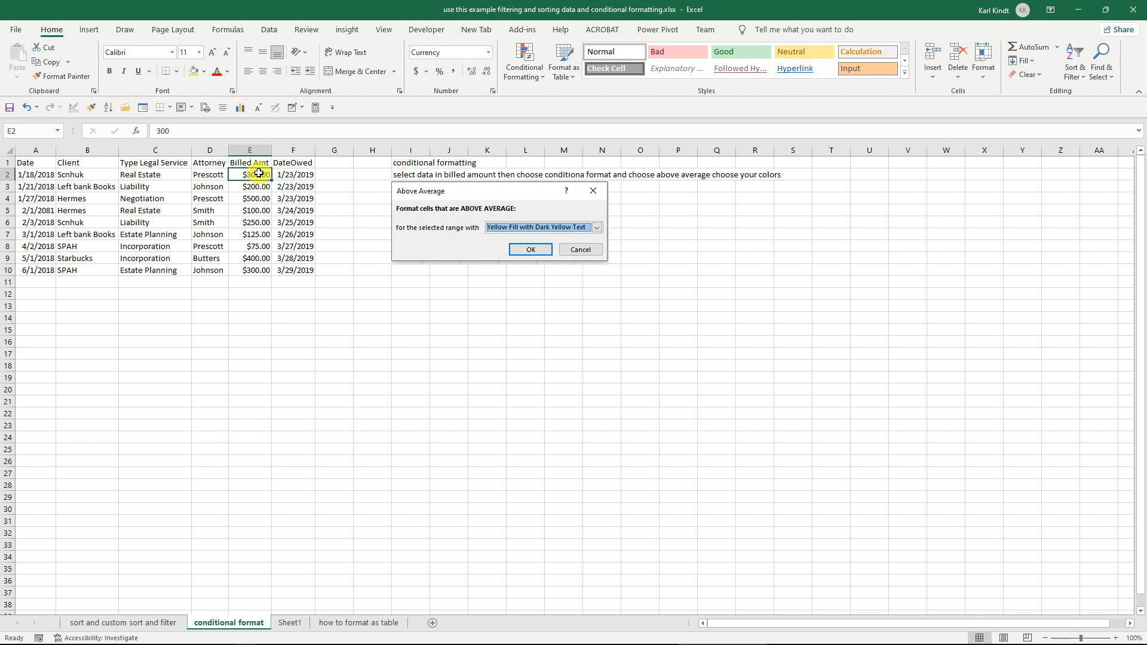
right_click(259, 174)
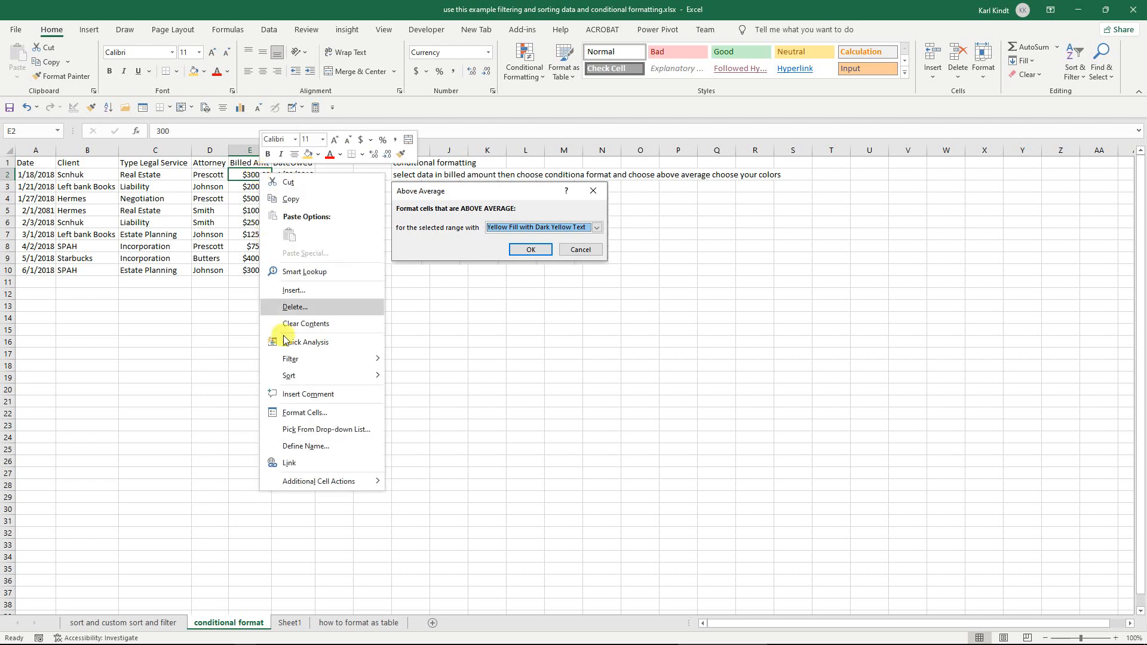
mouse_move(299, 377)
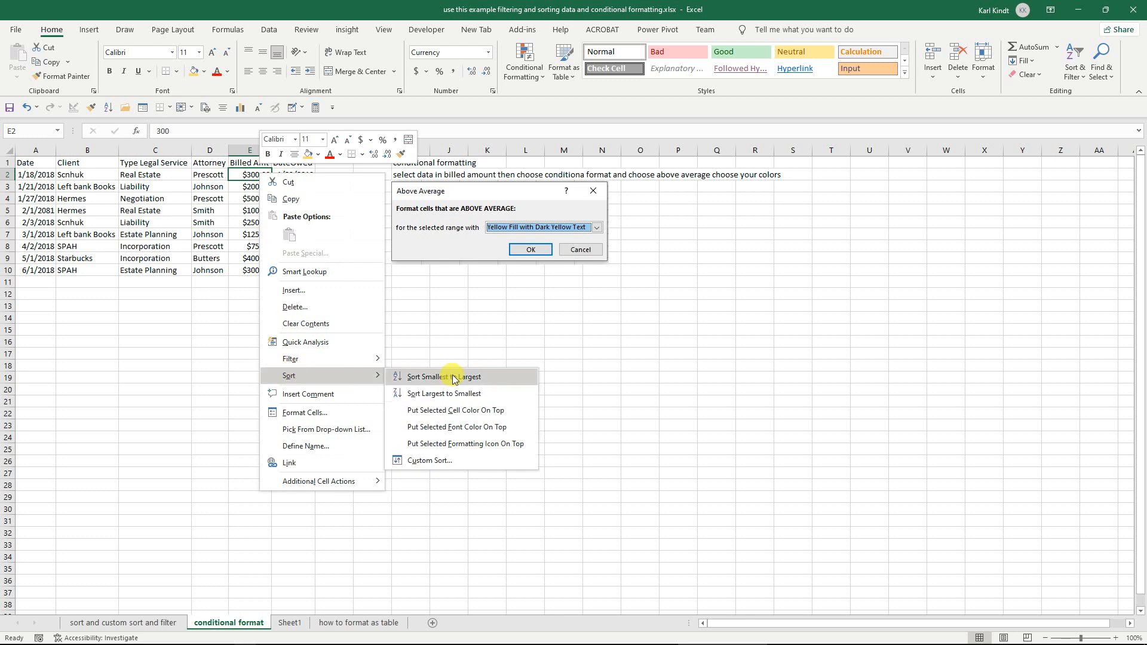
click(432, 461)
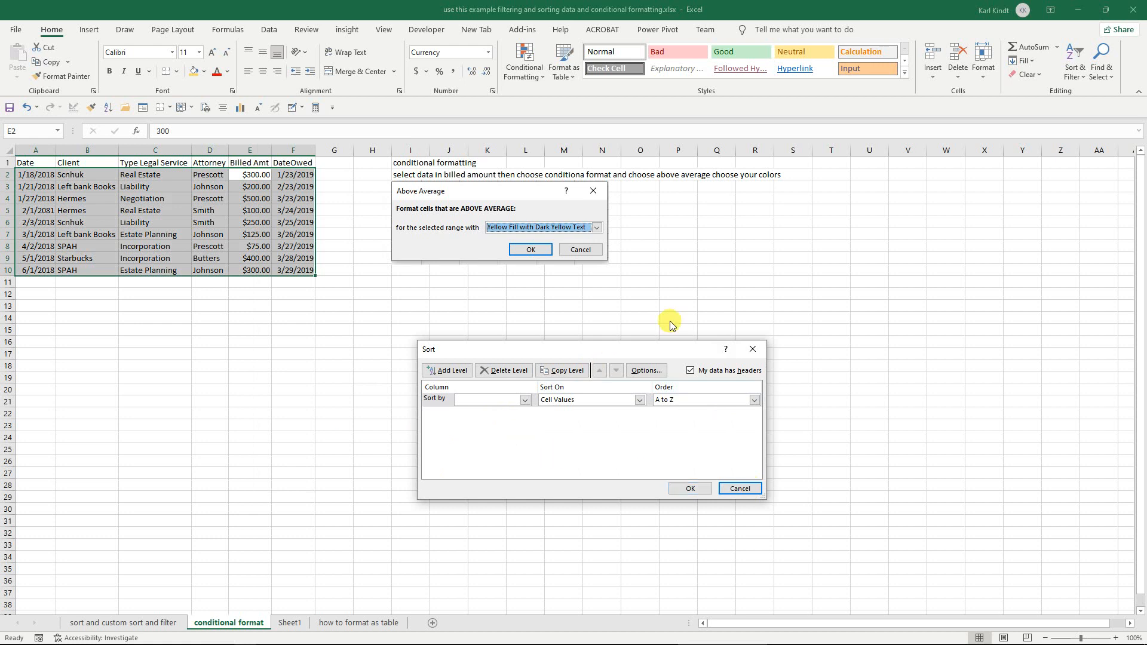
click(740, 488)
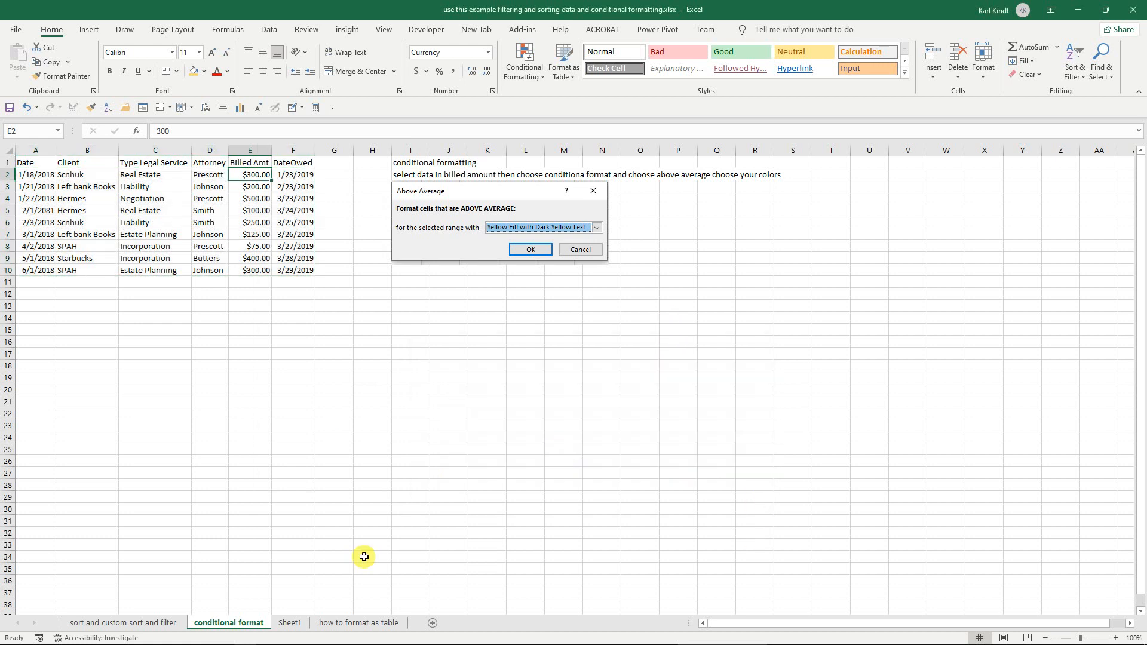
Step: View Sheet1, switch to the "how to format as table" sheet, and highlight its billing data in A1:F10
click(288, 623)
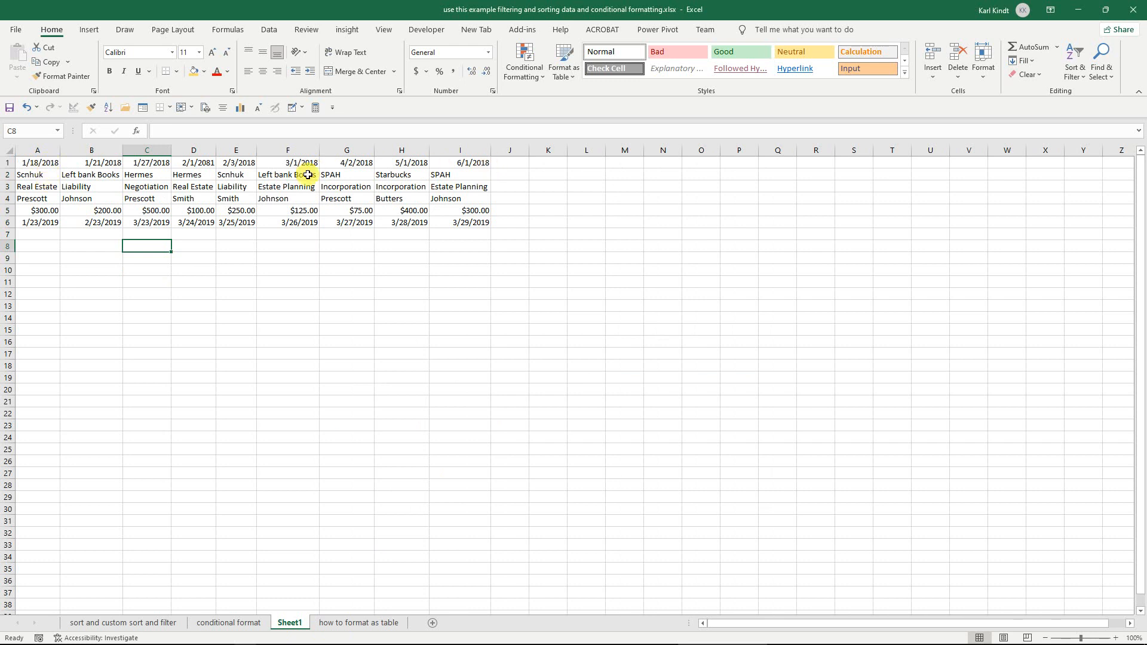
click(361, 623)
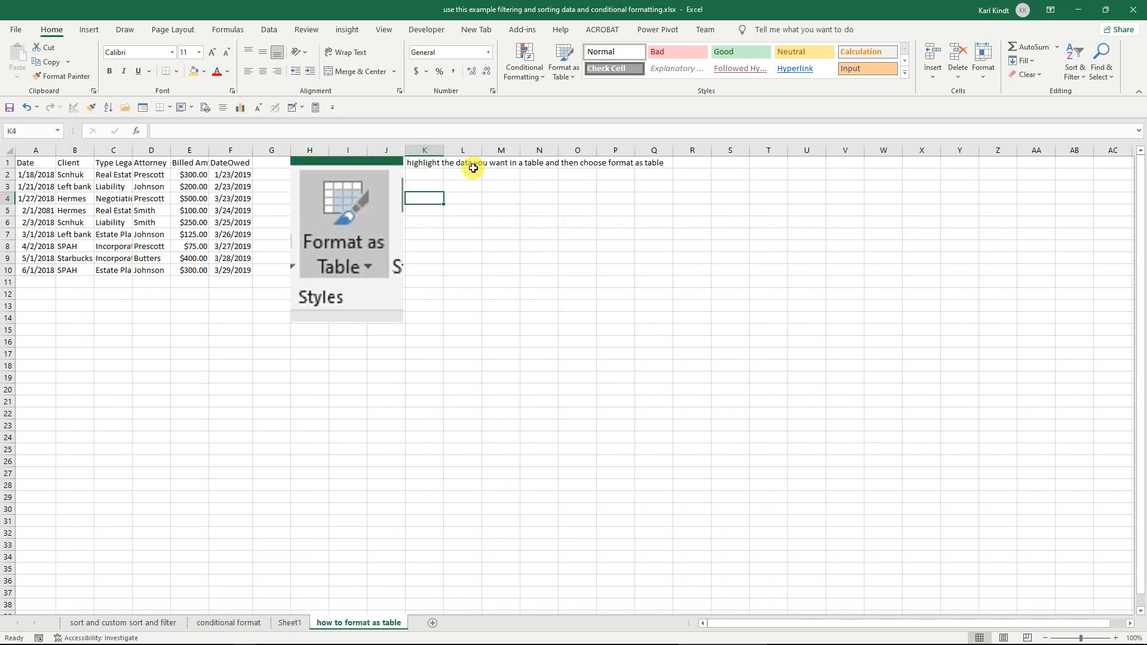
click(45, 173)
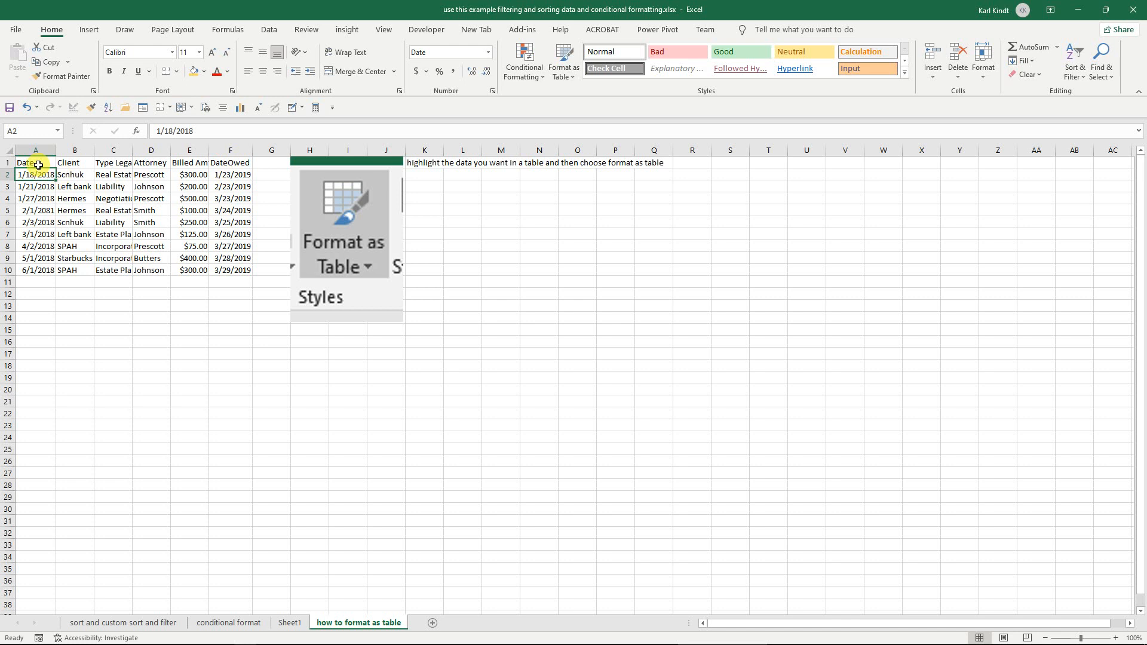
drag(36, 162, 239, 267)
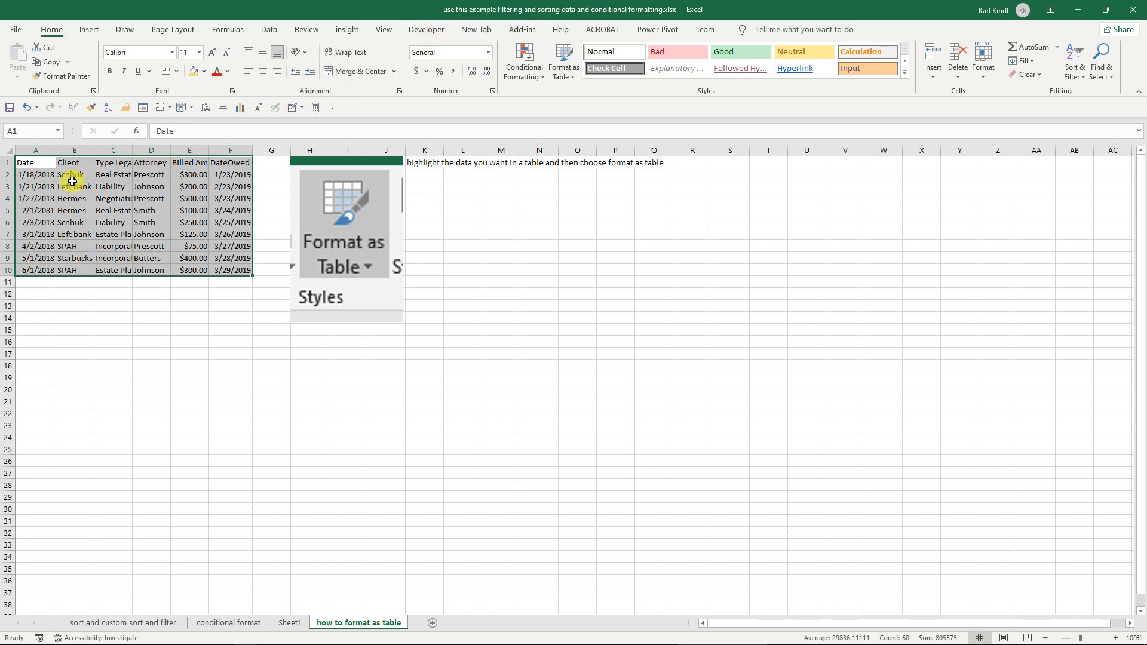
Step: Convert the billing data in A1:F10 into a table, keeping its first row as headers
click(47, 176)
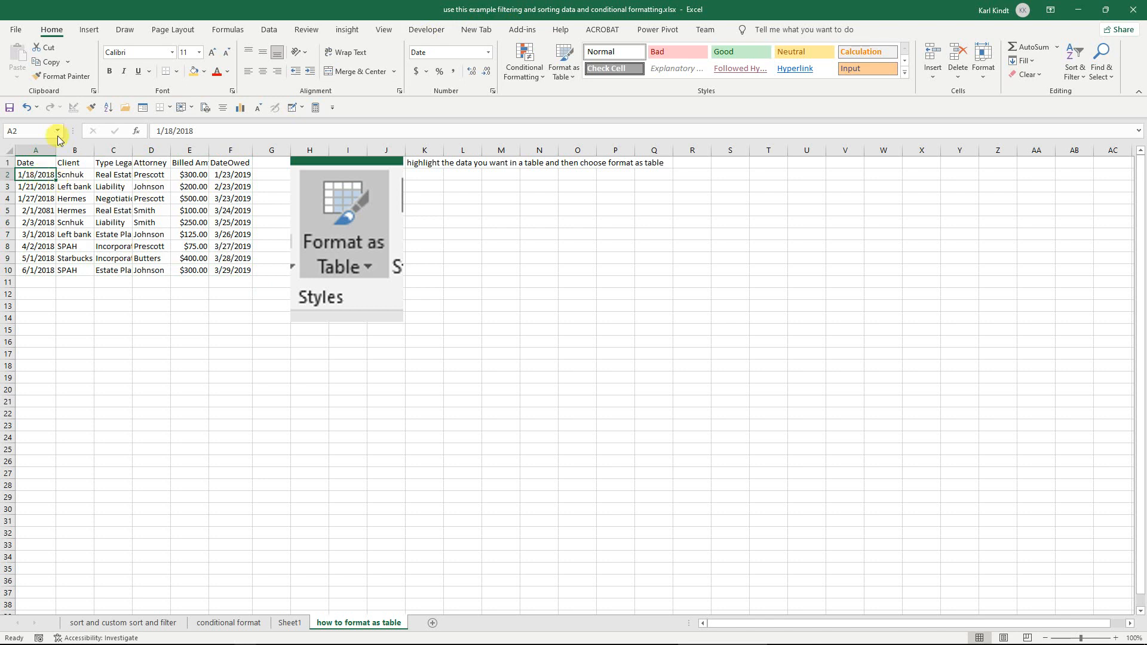
click(89, 31)
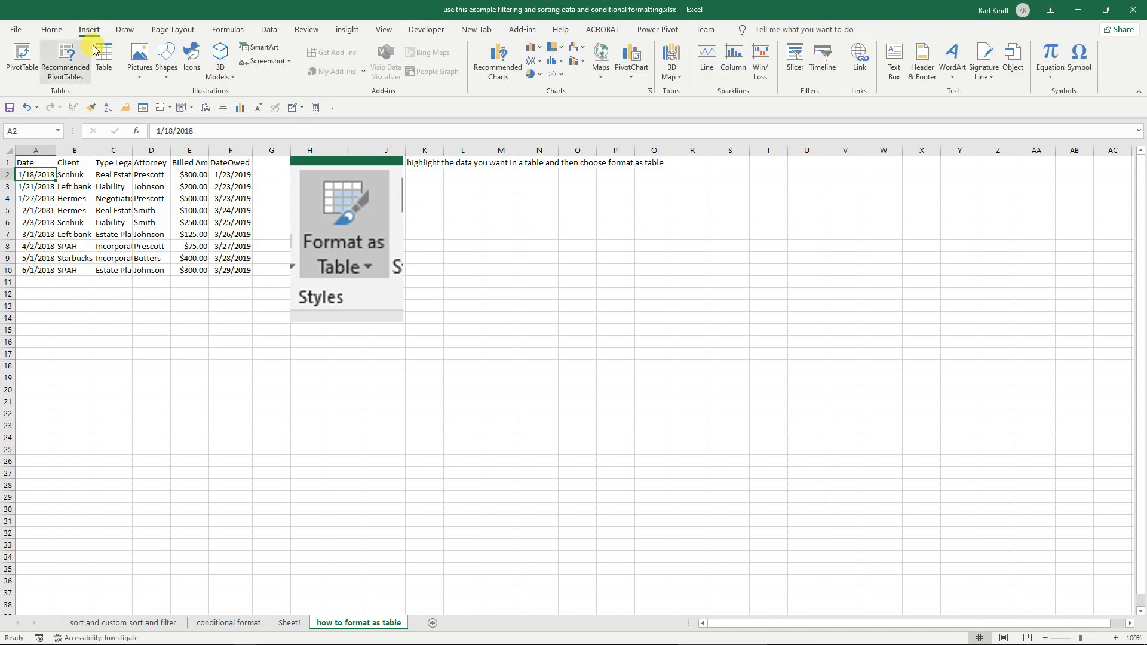
click(103, 57)
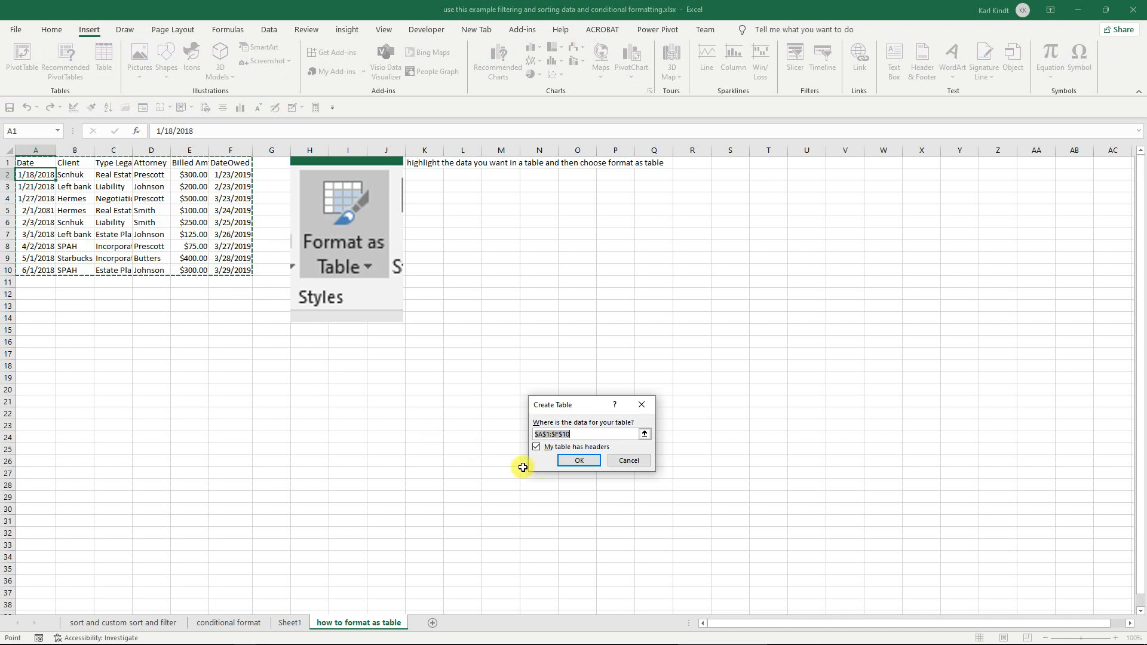
click(579, 460)
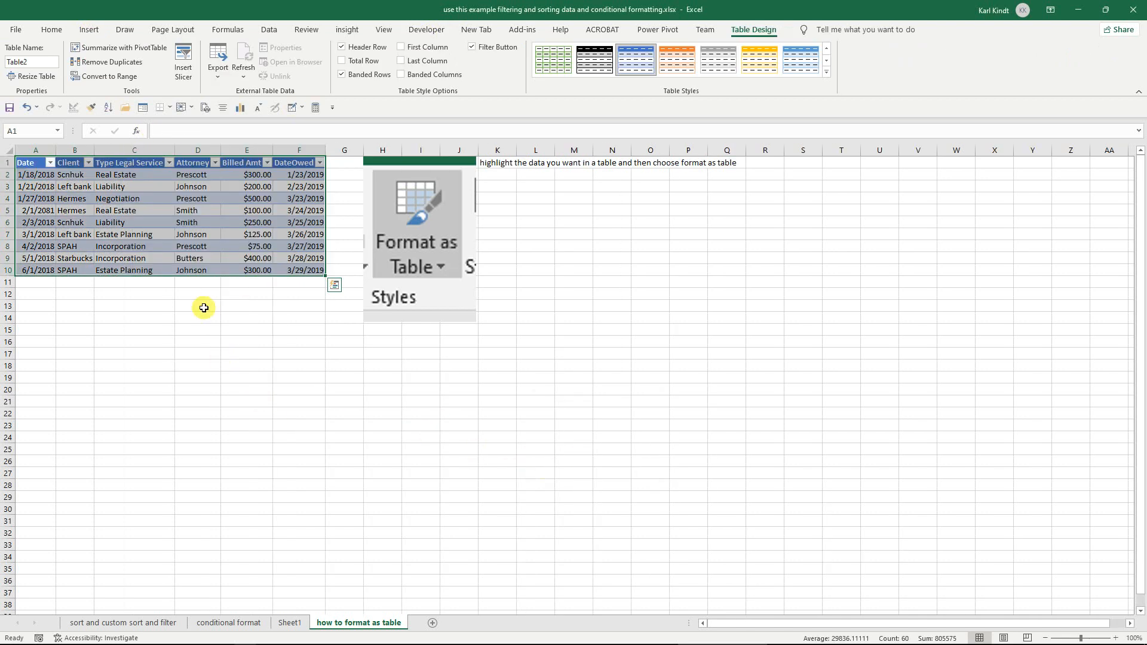
Step: Sort the table by DateOwed from oldest to newest, and re-sort it from newest to oldest
click(321, 163)
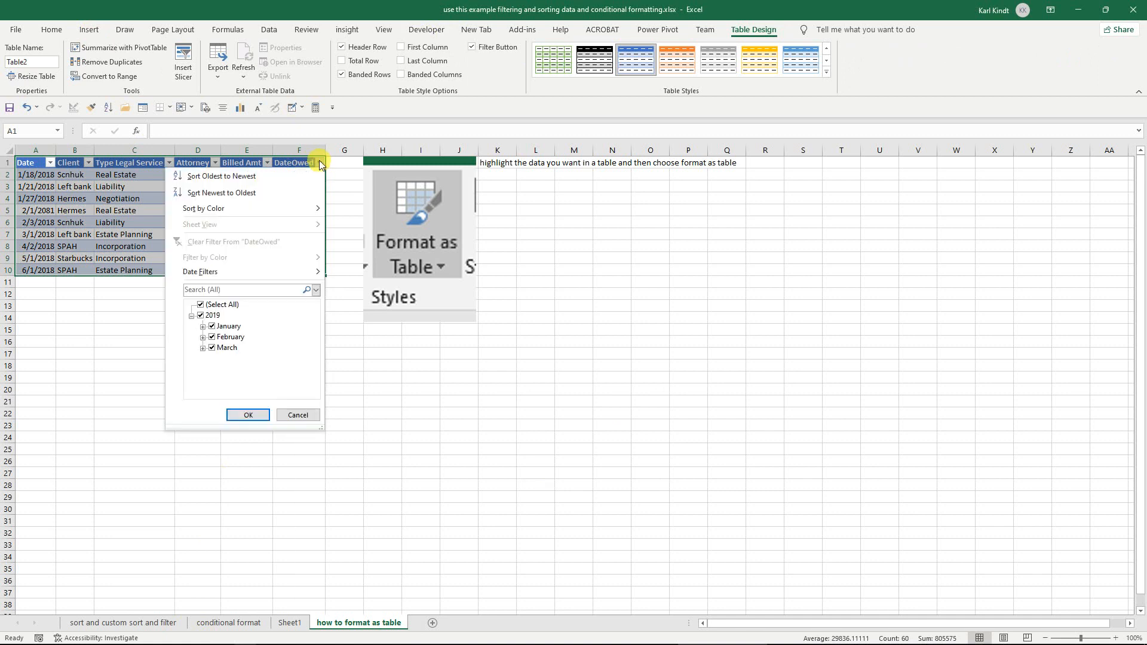
click(256, 174)
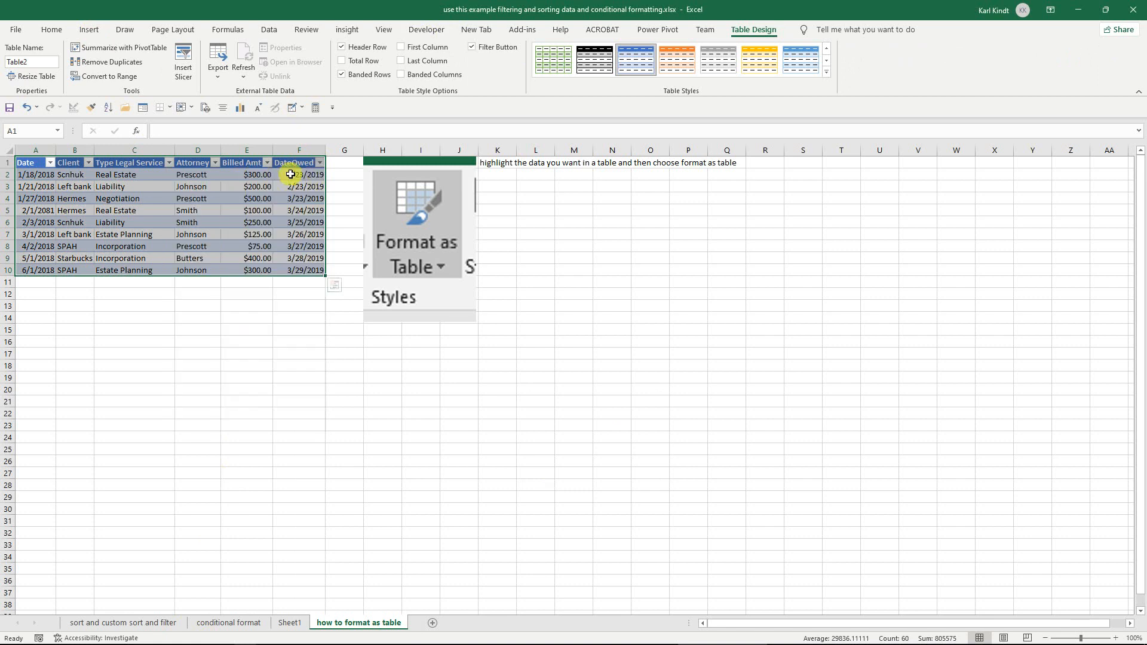
click(320, 163)
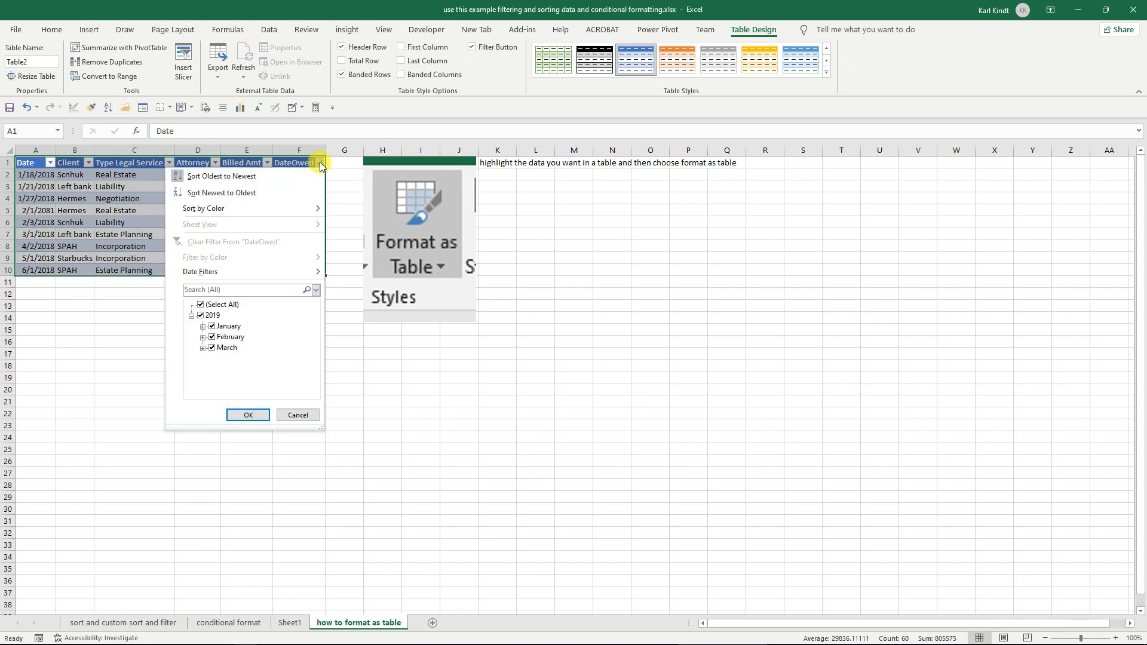
click(244, 192)
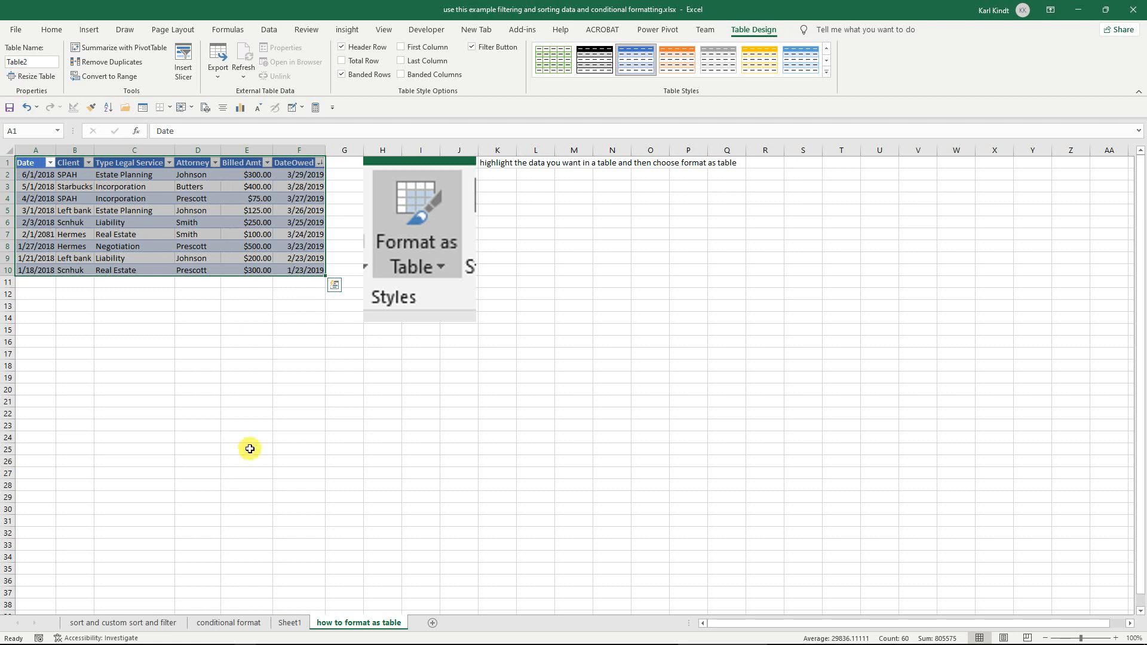
Step: Open the Freeze Panes example workbook from the Session 4 menu and freeze the first column of its freeze panes sheet
click(1086, 10)
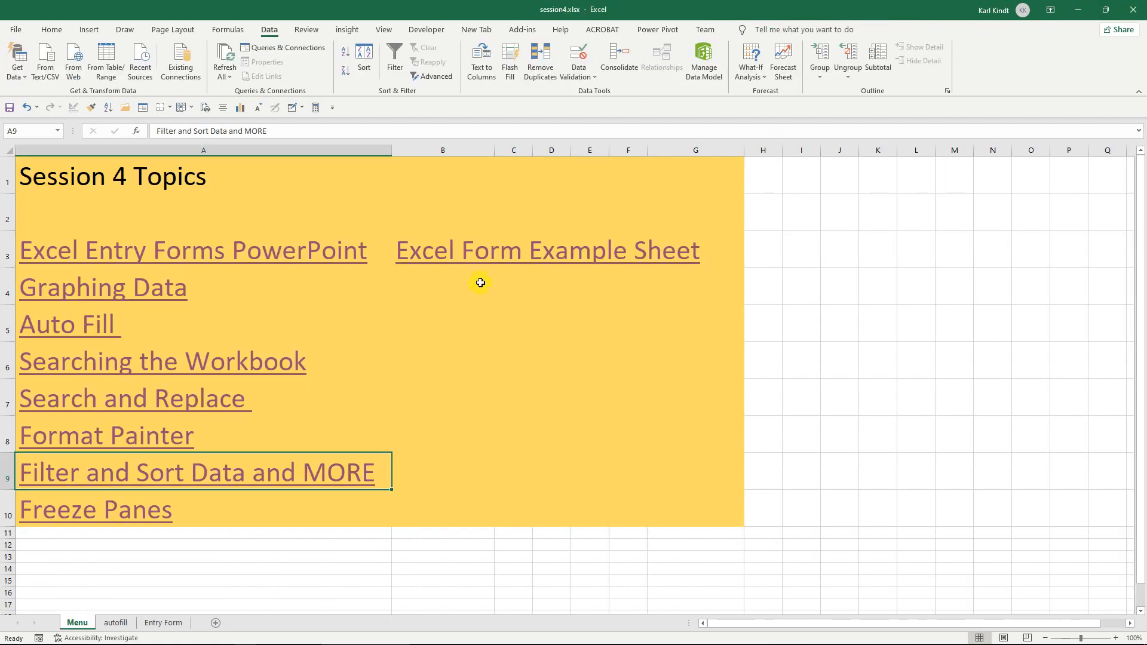
click(87, 517)
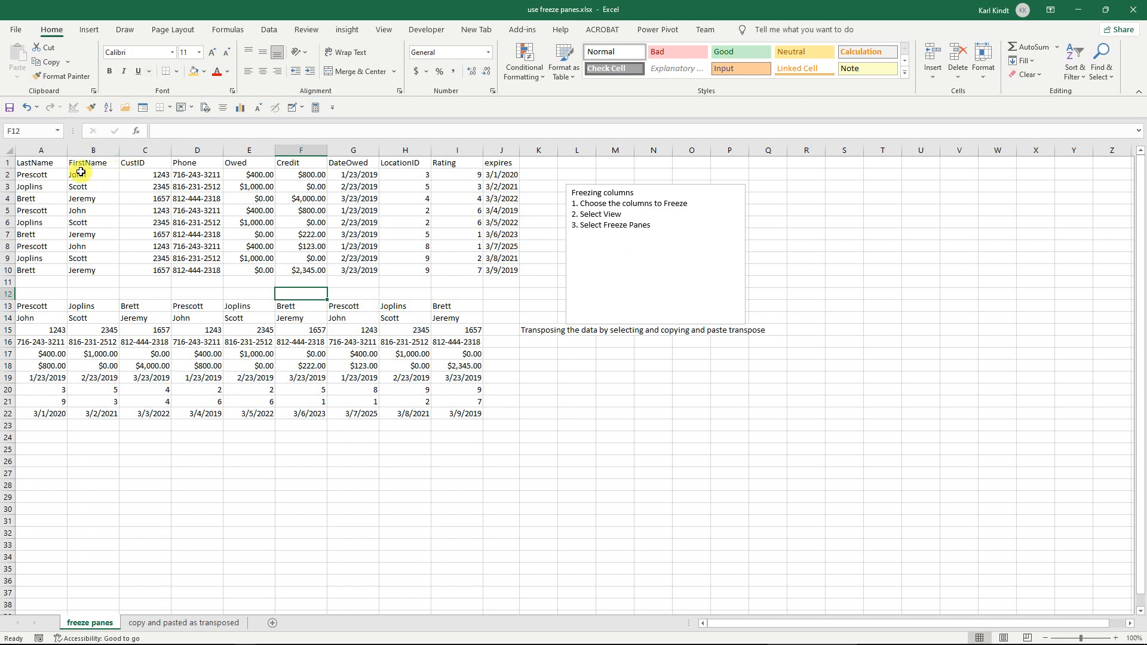
click(42, 147)
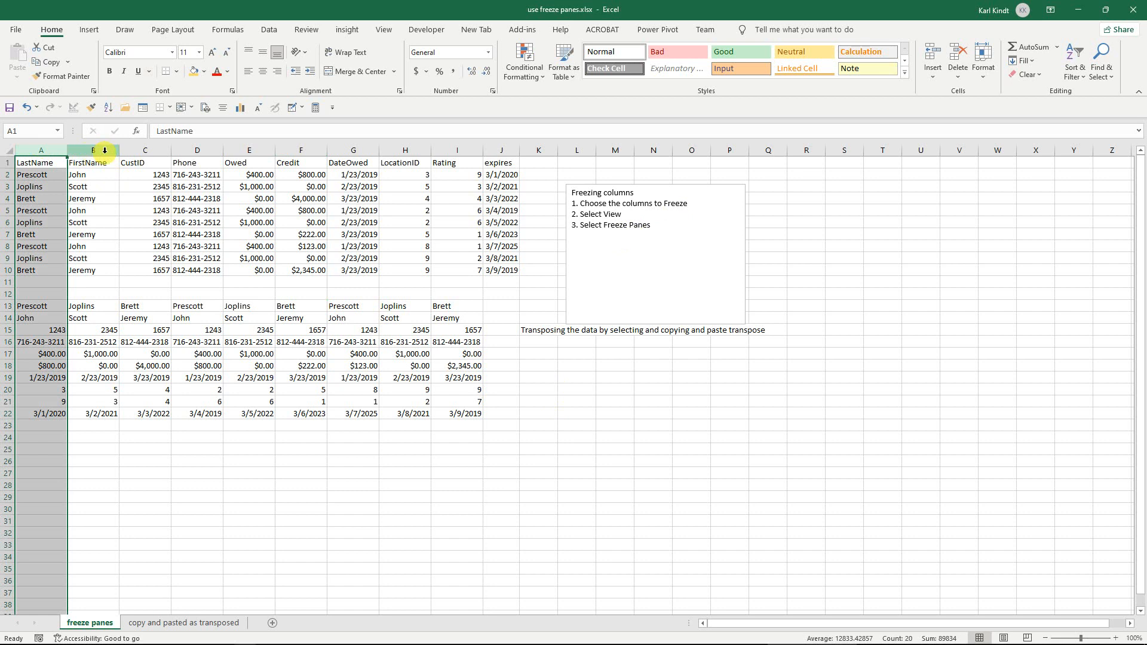
shift+click(107, 151)
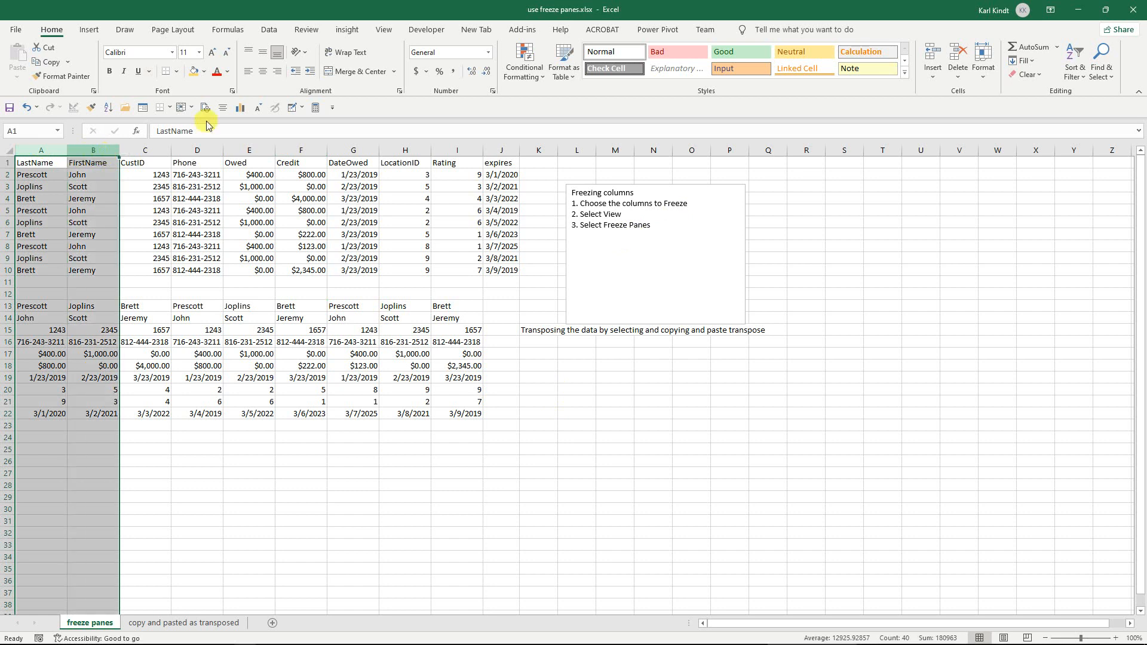
click(382, 30)
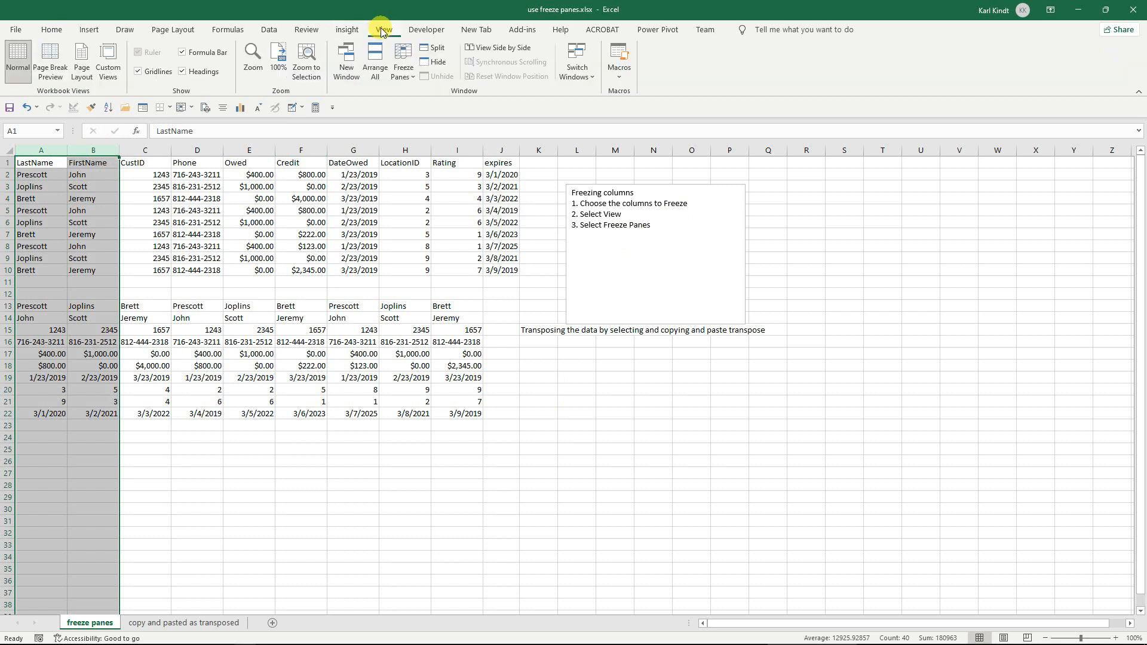
click(408, 76)
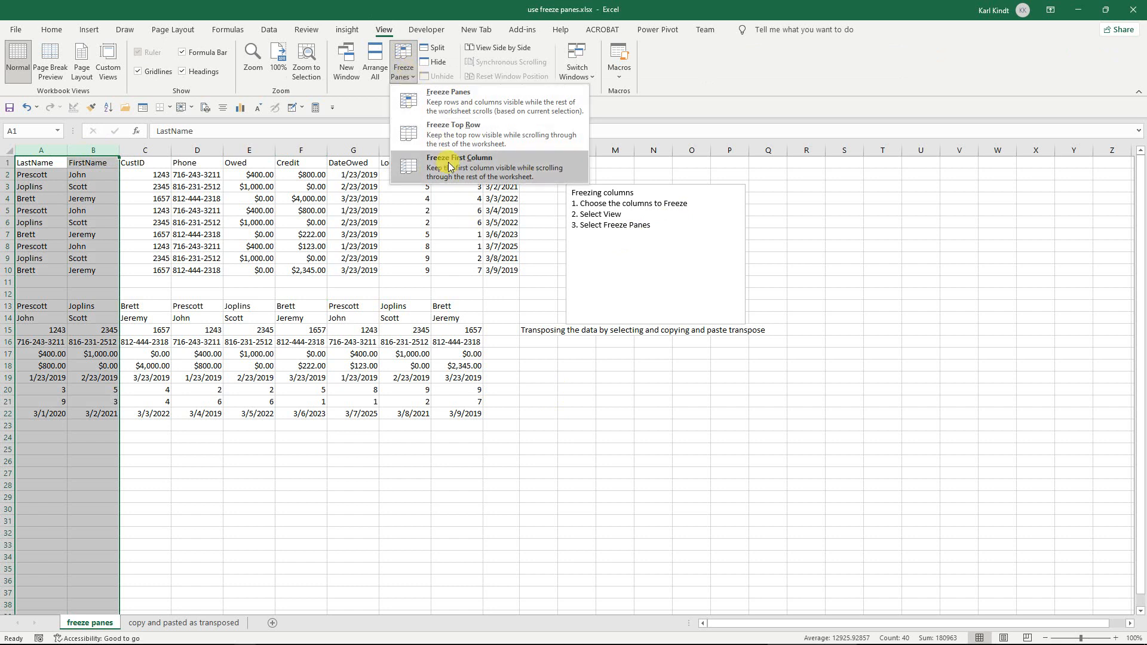
click(410, 88)
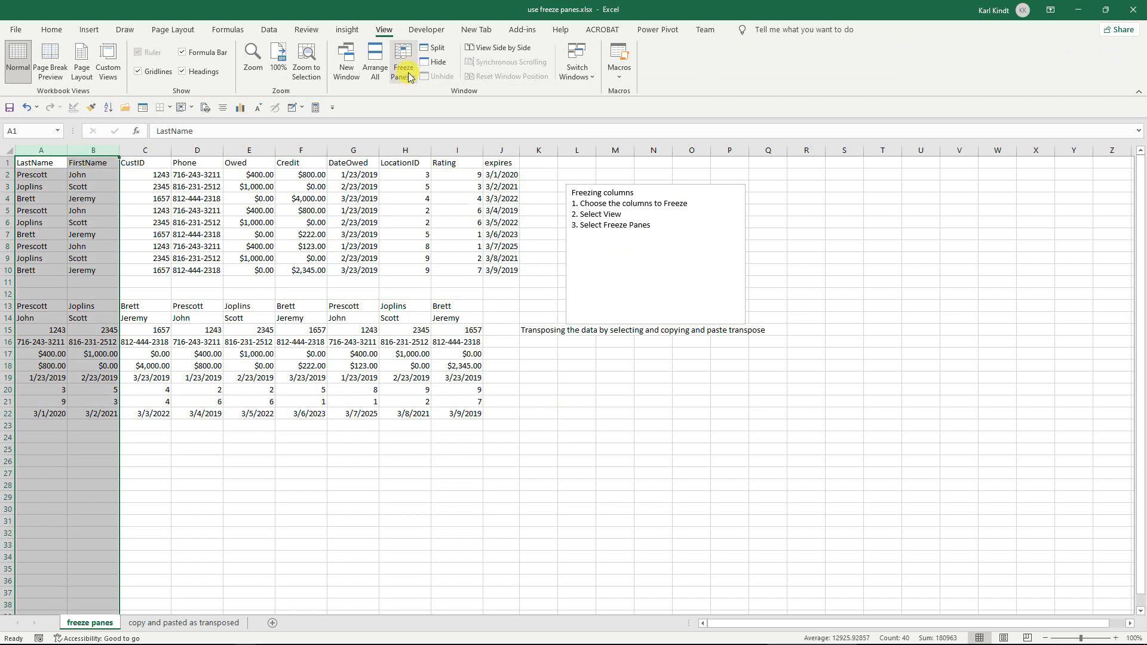
click(410, 72)
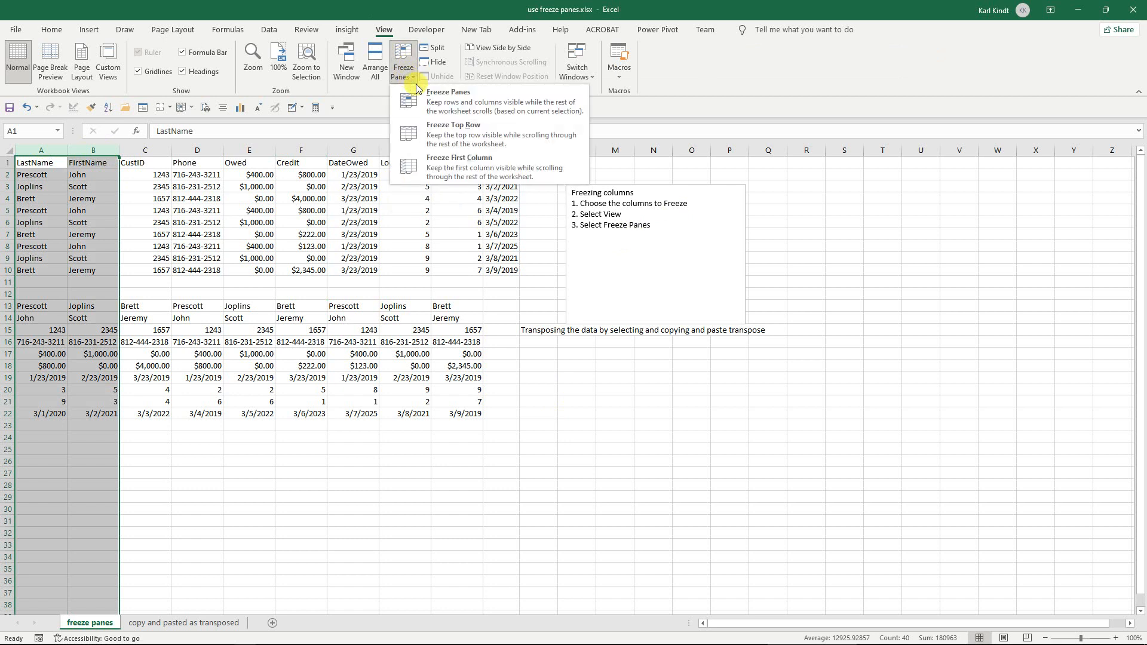
click(459, 169)
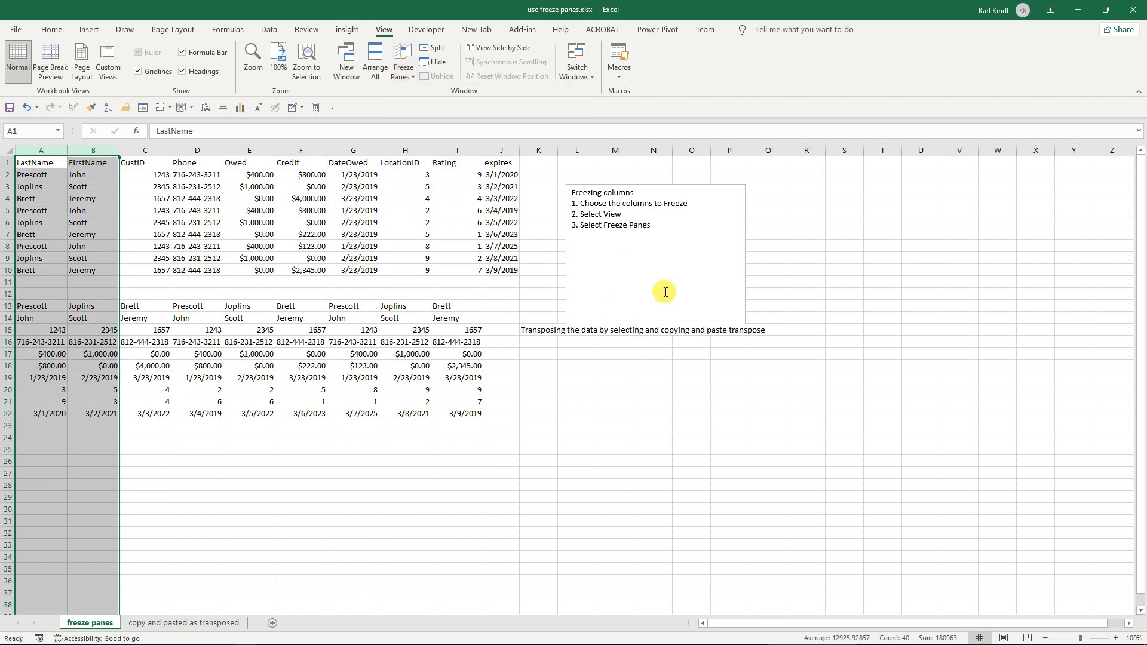
Step: Move along row 5 far past the customer data and back to examine how the frozen LastName column behaves
click(140, 211)
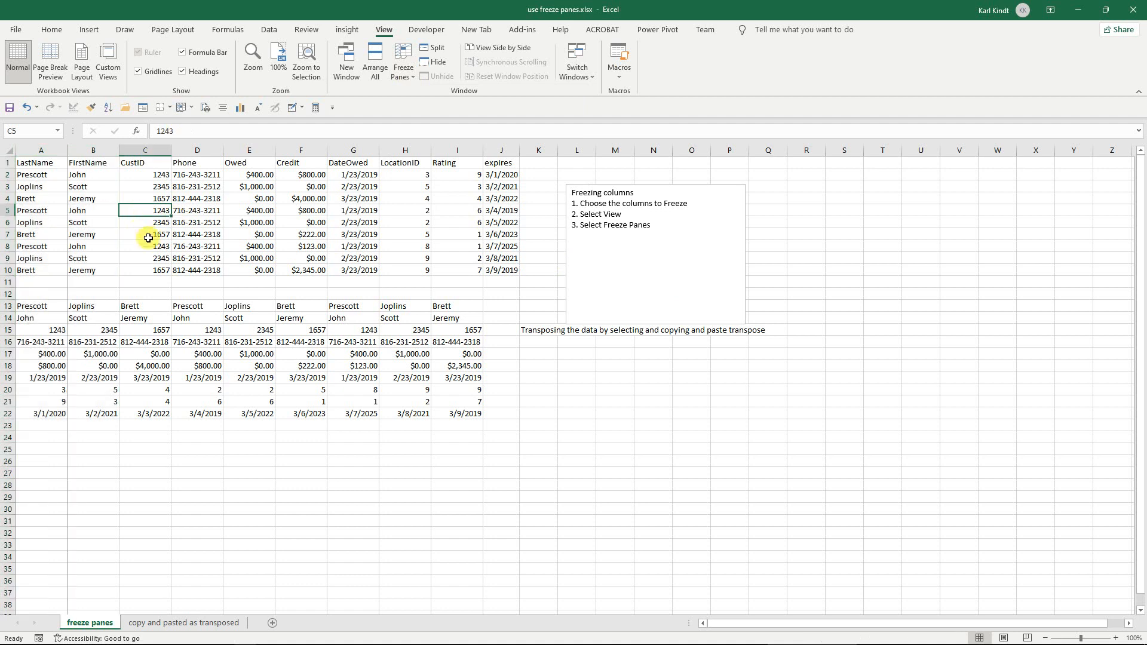
key(Right)
key(Right)
key(Right)
key(Right)
key(Right)
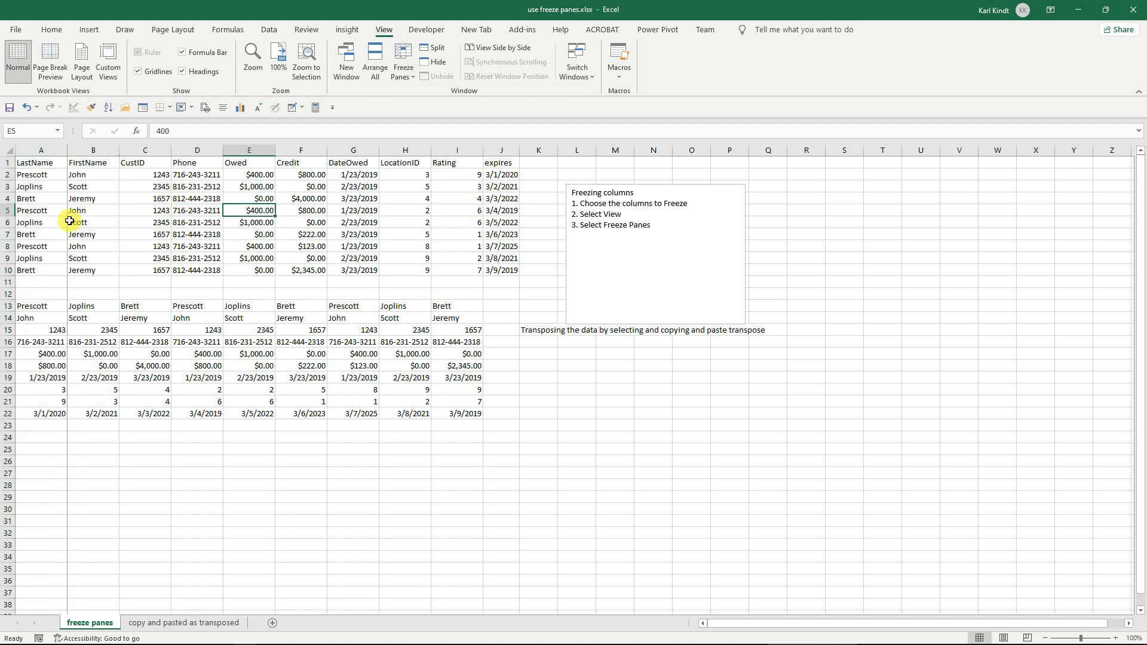
key(Right)
key(Right)
key(Right)
key(Right)
key(Right)
key(Right)
key(Right)
key(Right)
key(Right)
key(Right)
key(Right)
key(Right)
key(Right)
key(Right)
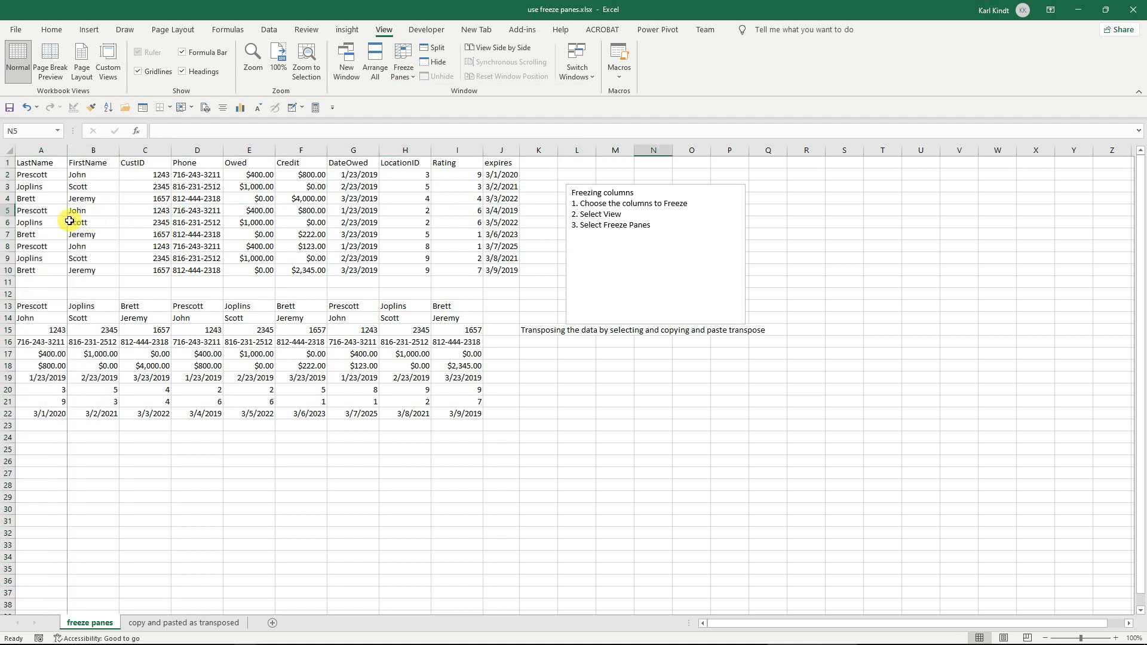
key(Right)
key(Right)
key(Right)
key(Right)
key(Right)
key(Right)
key(Right)
key(Right)
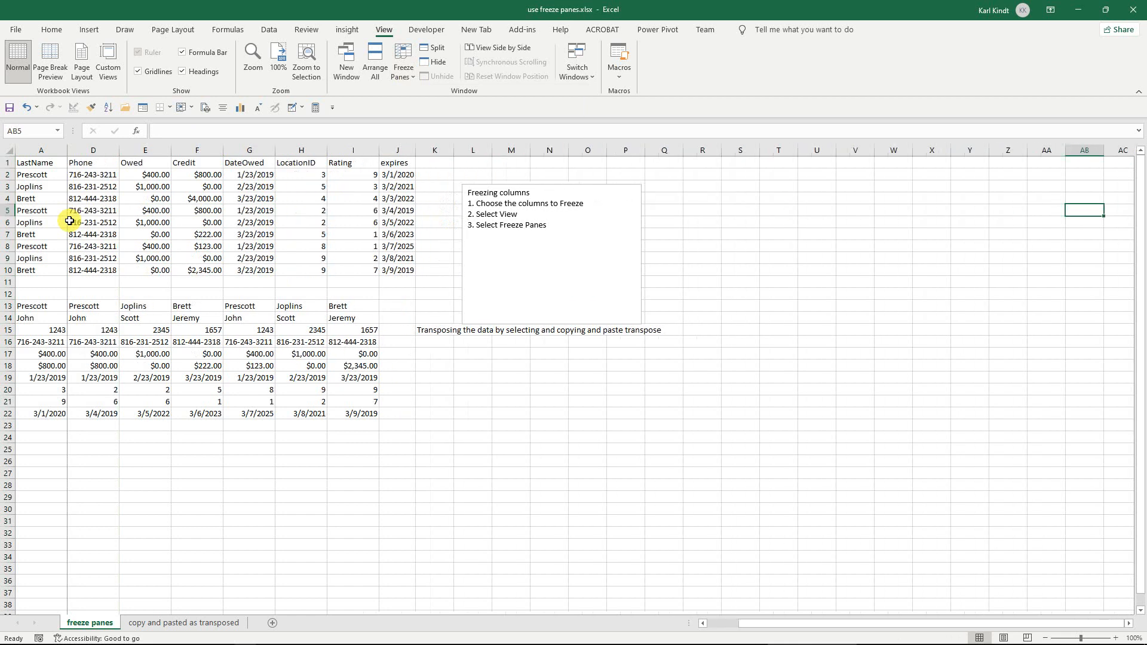
key(Left)
key(Left)
key(Left)
key(Left)
key(Left)
key(Left)
key(Left)
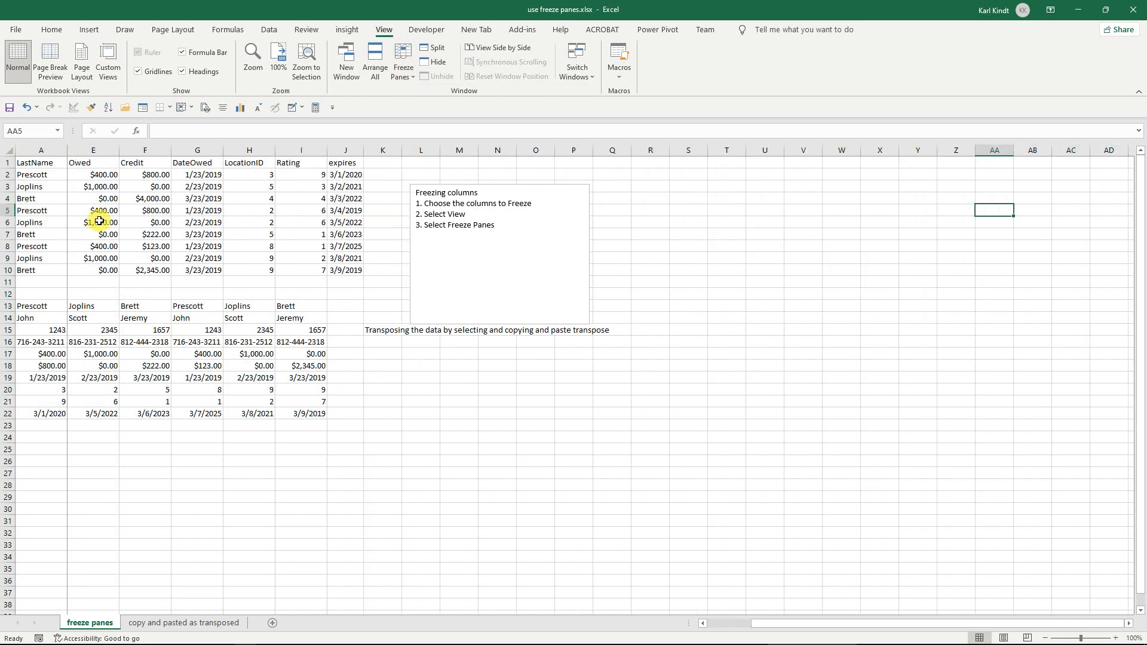
key(Left)
key(Left)
key(Left)
key(Left)
key(Left)
key(Left)
key(Left)
key(Left)
key(Left)
key(Left)
key(Left)
key(Left)
key(Left)
key(Left)
key(Left)
key(Left)
key(Left)
key(Left)
key(Left)
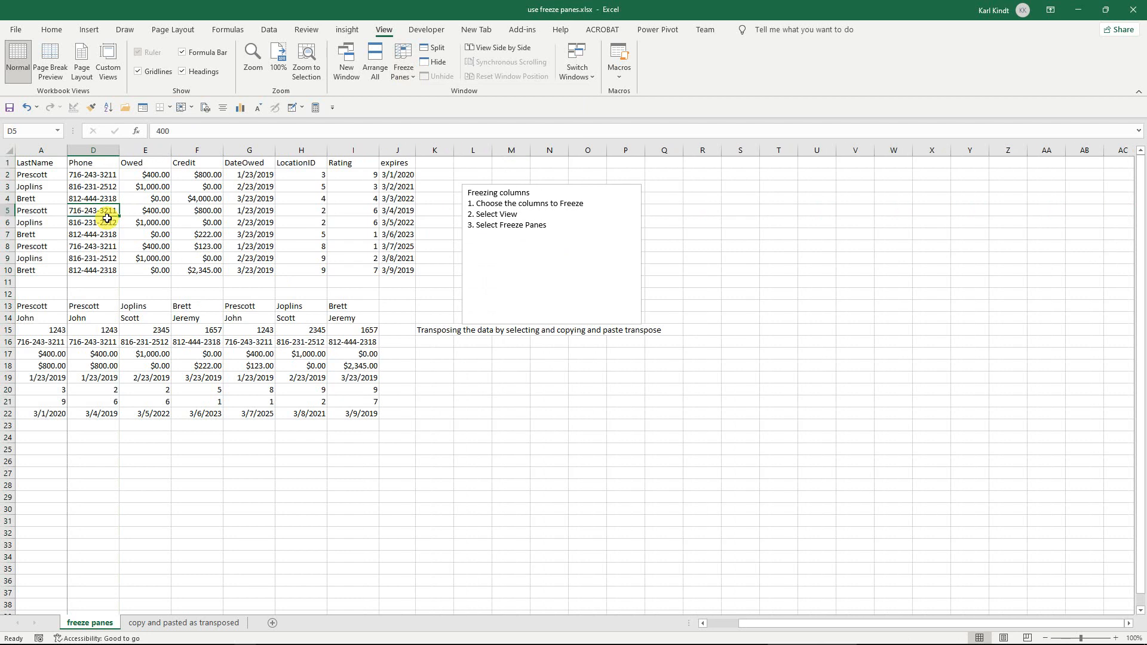
click(55, 152)
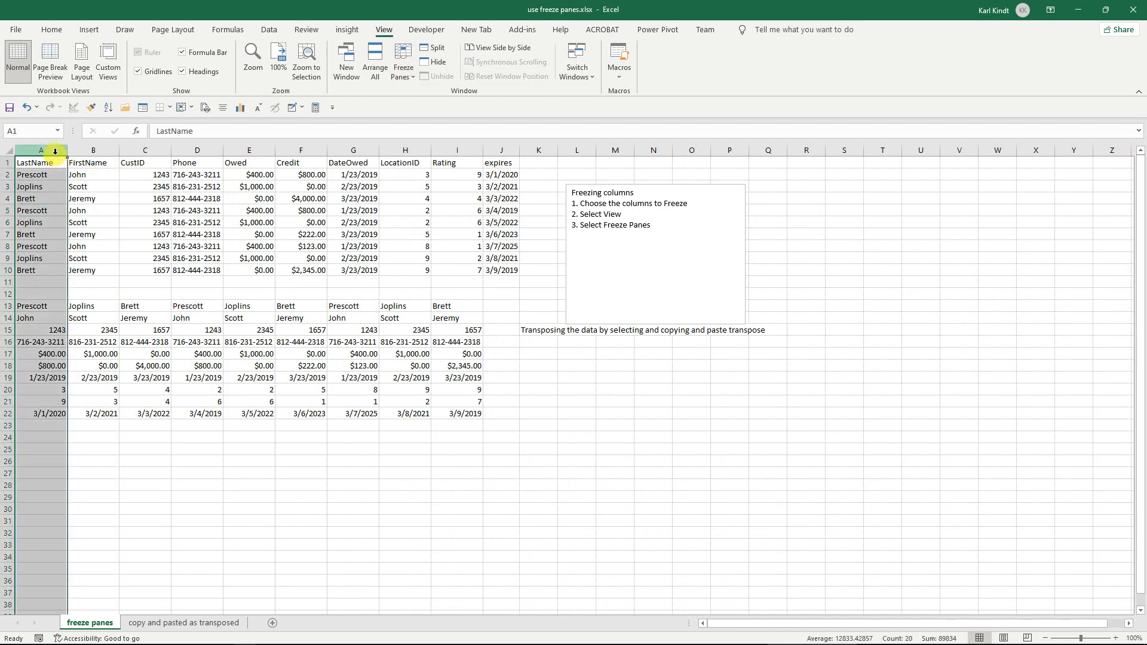
ctrl+click(98, 149)
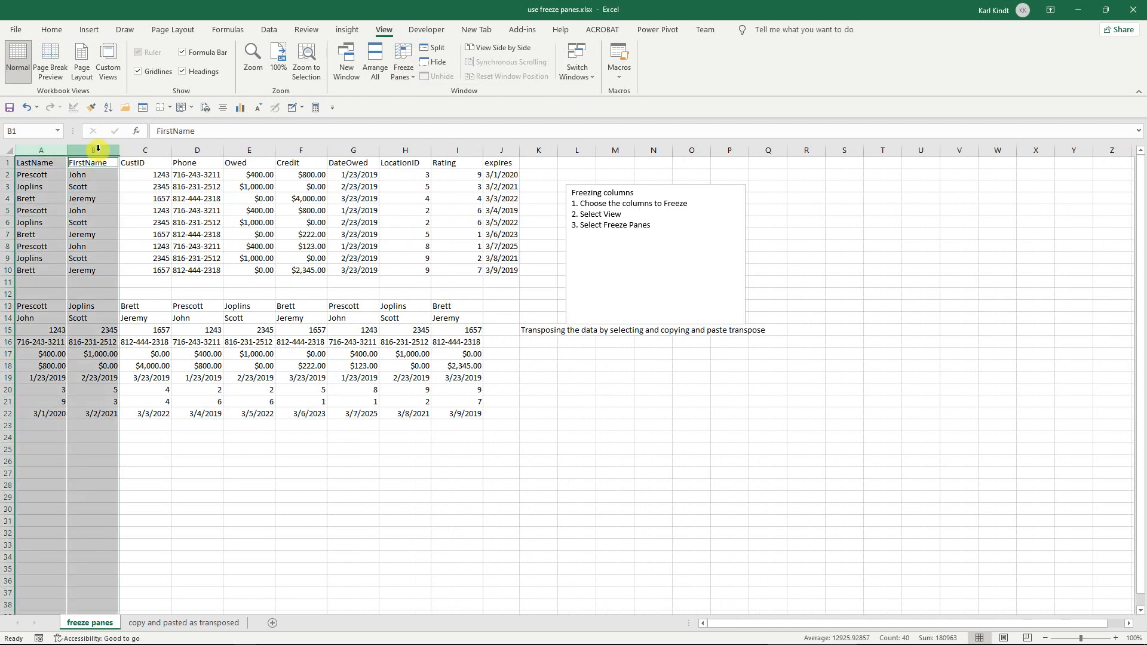
right_click(97, 149)
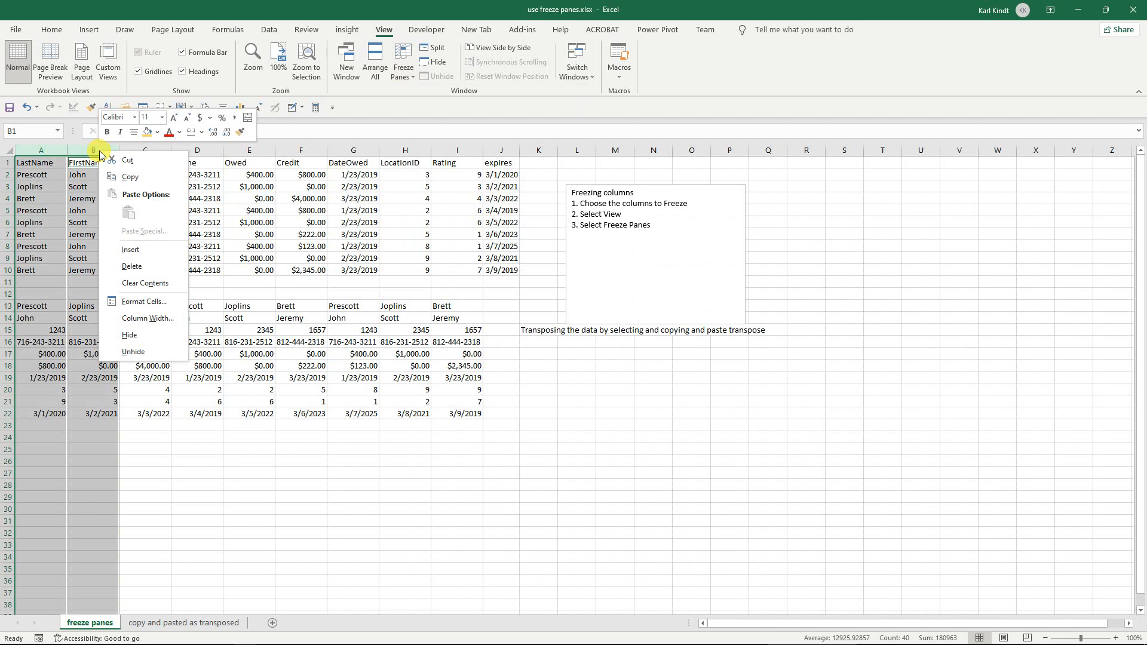
click(300, 127)
click(292, 131)
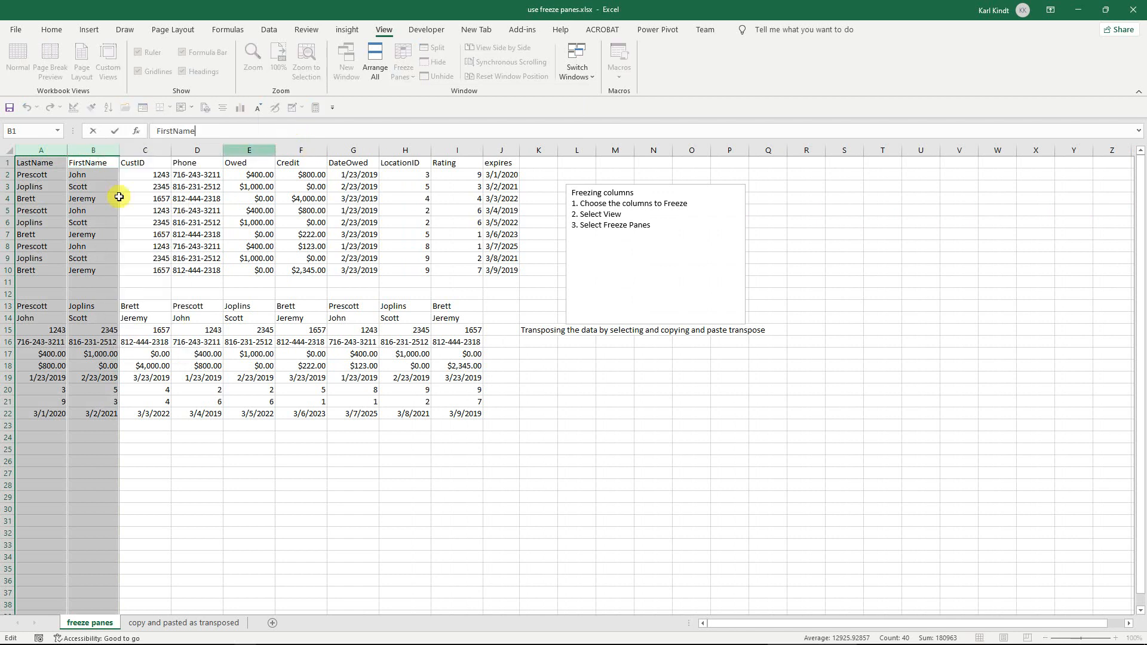
click(91, 306)
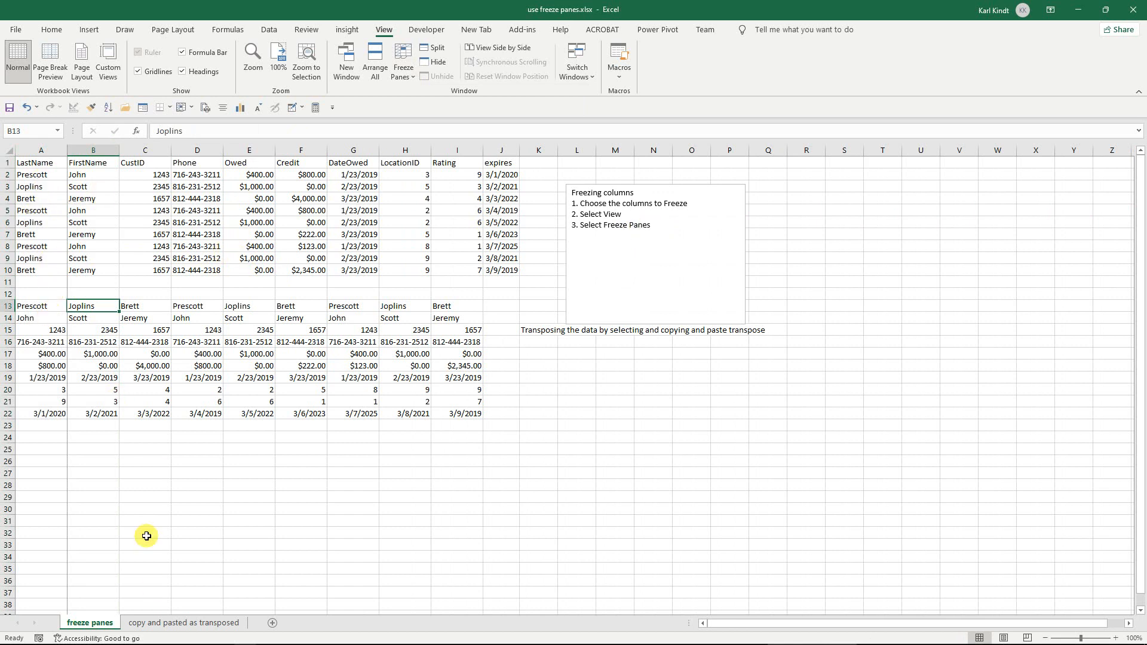
Step: View the "copy and pasted as transposed" example sheet and return to the freeze panes sheet
click(155, 623)
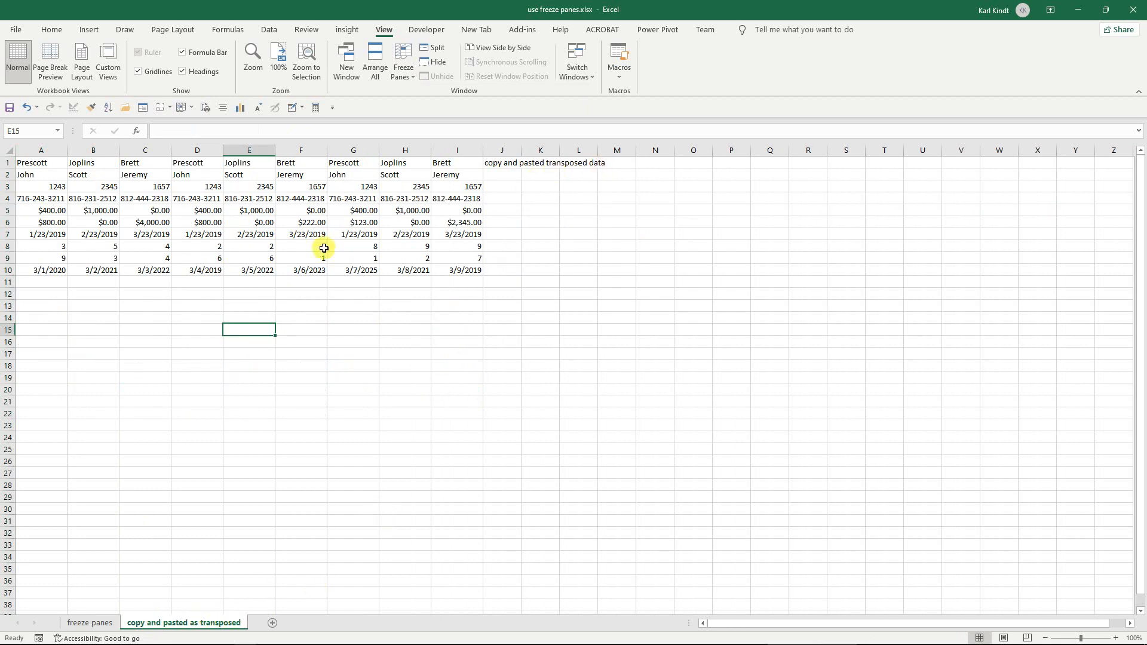
click(90, 623)
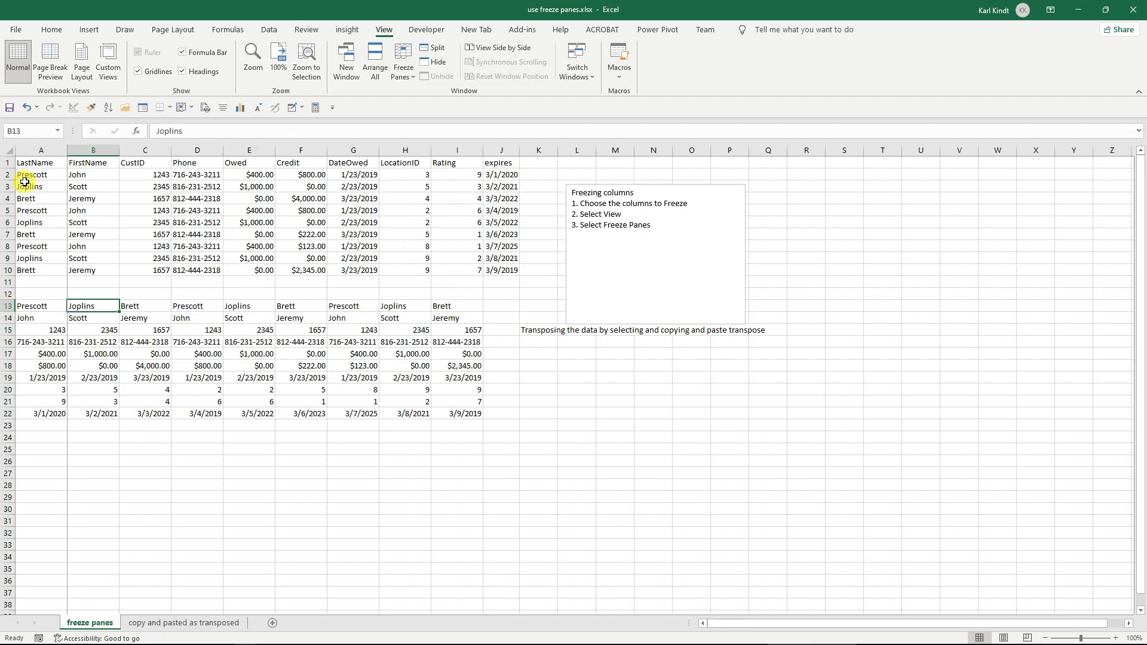
Step: Copy the customer data in A1:J10, paste it transposed at A24, and return to the Session 4 menu workbook
mouse_move(28, 163)
mouse_down()
mouse_move(296, 272)
mouse_move(489, 271)
mouse_up()
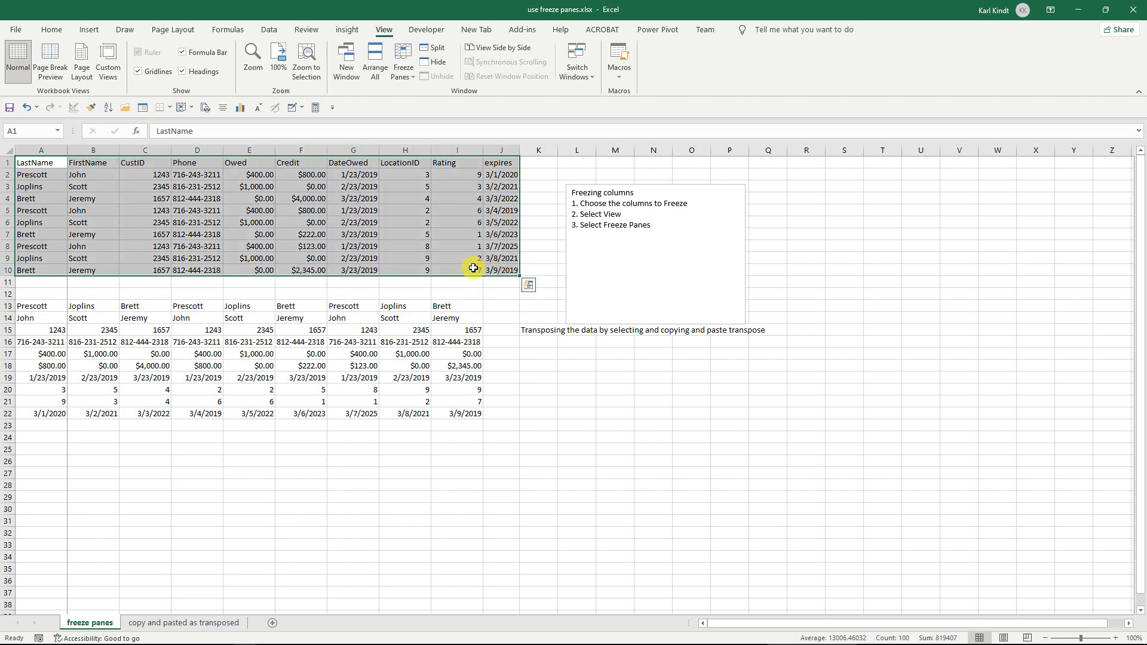
right_click(176, 208)
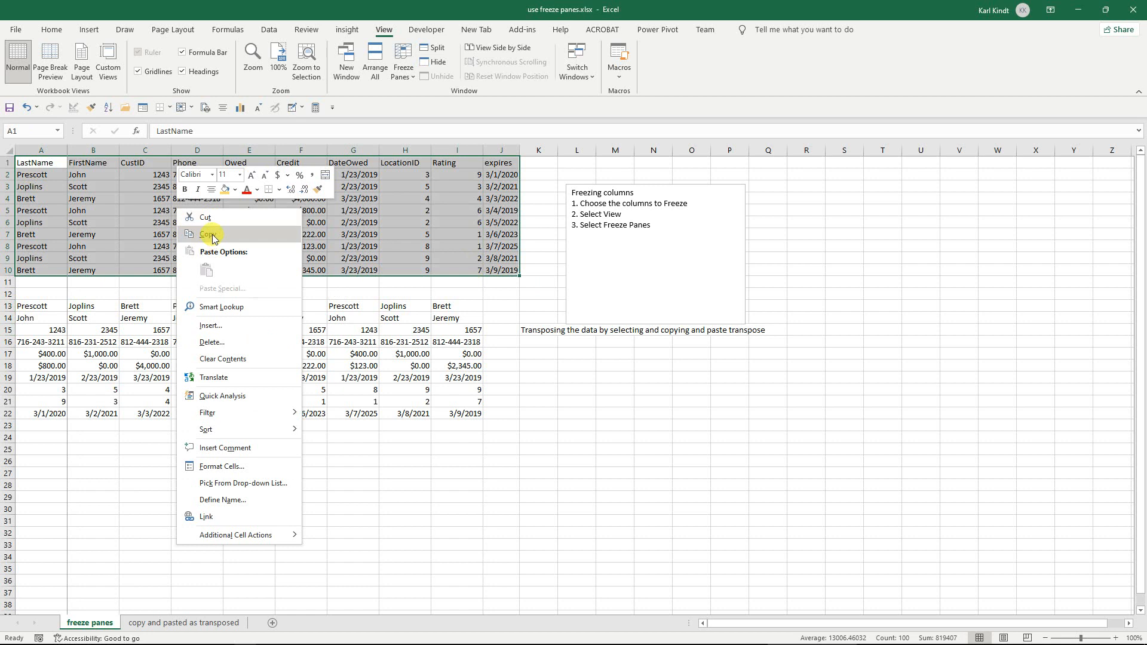
click(213, 234)
click(58, 437)
right_click(58, 437)
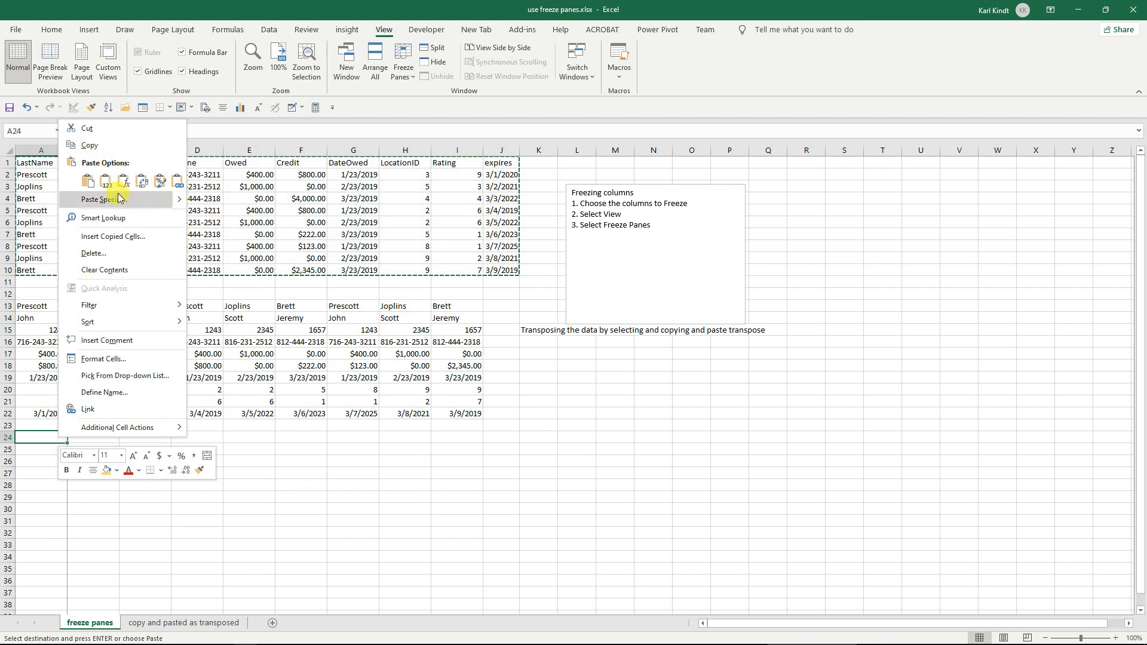
click(100, 185)
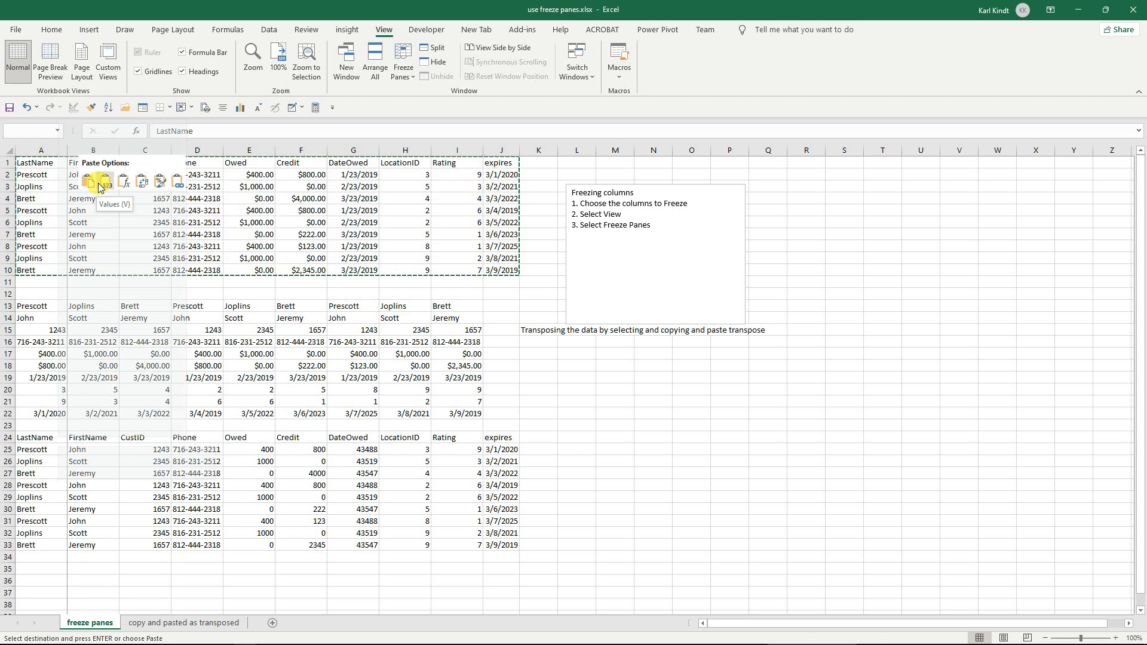
click(143, 182)
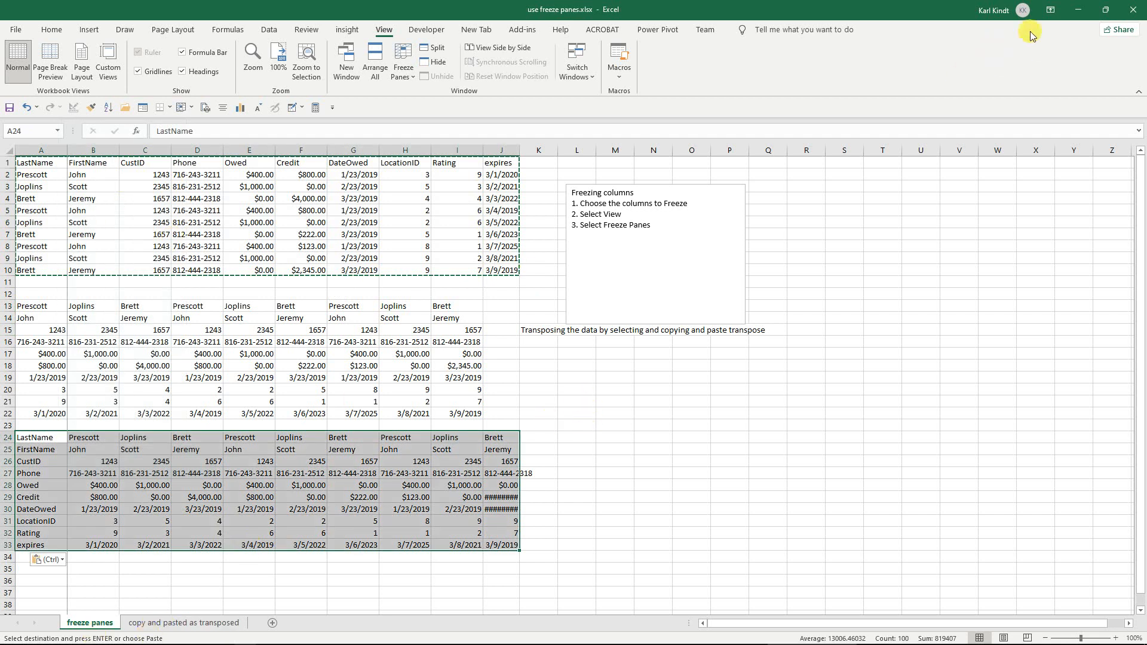
click(1086, 11)
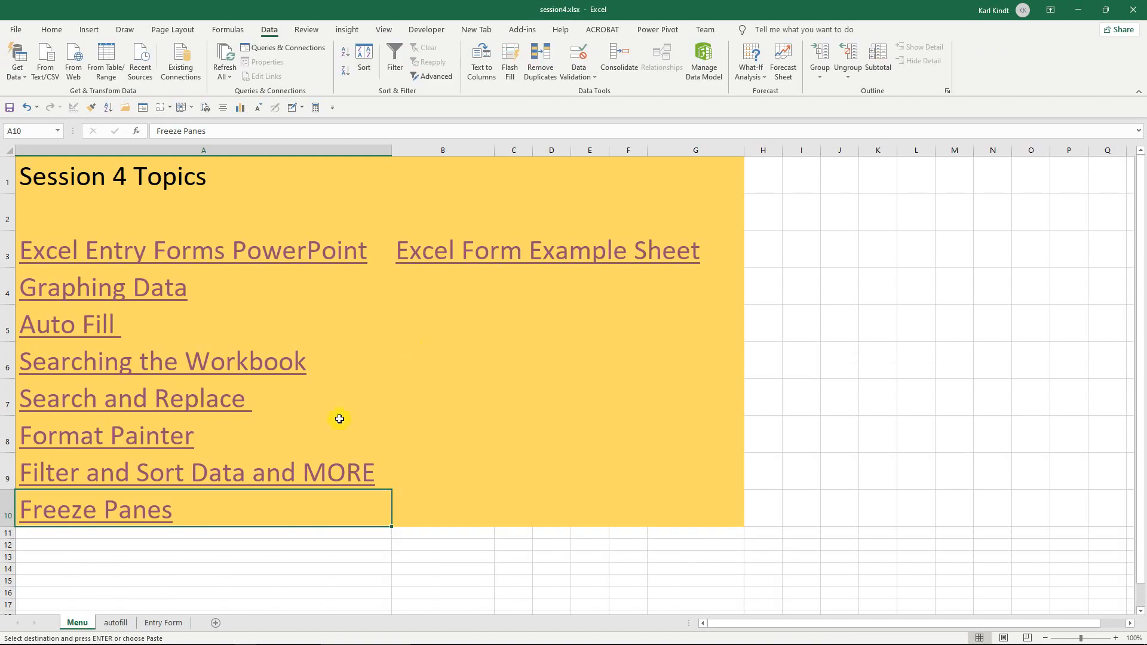